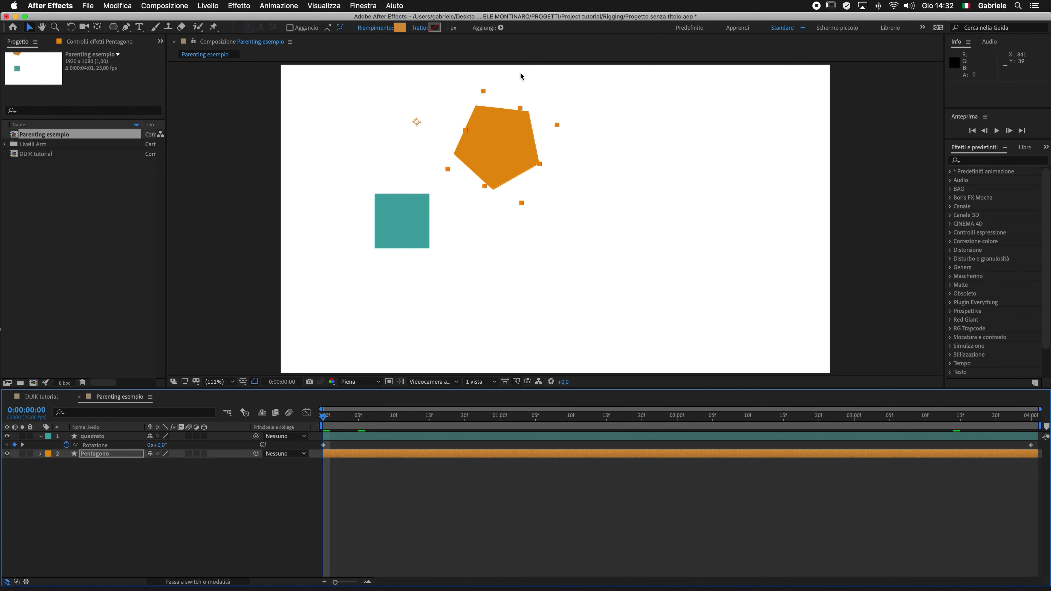
# Step: Clear the layer selection and preview the teal square's rotation animation
pyautogui.click(512, 150)
pyautogui.click(415, 223)
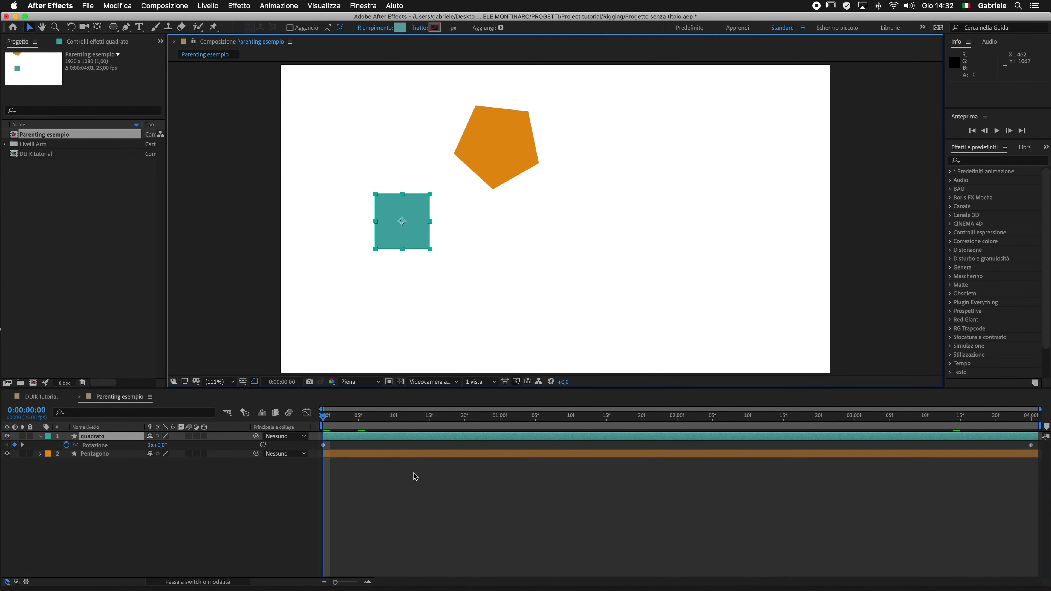
pyautogui.click(431, 486)
pyautogui.press('space')
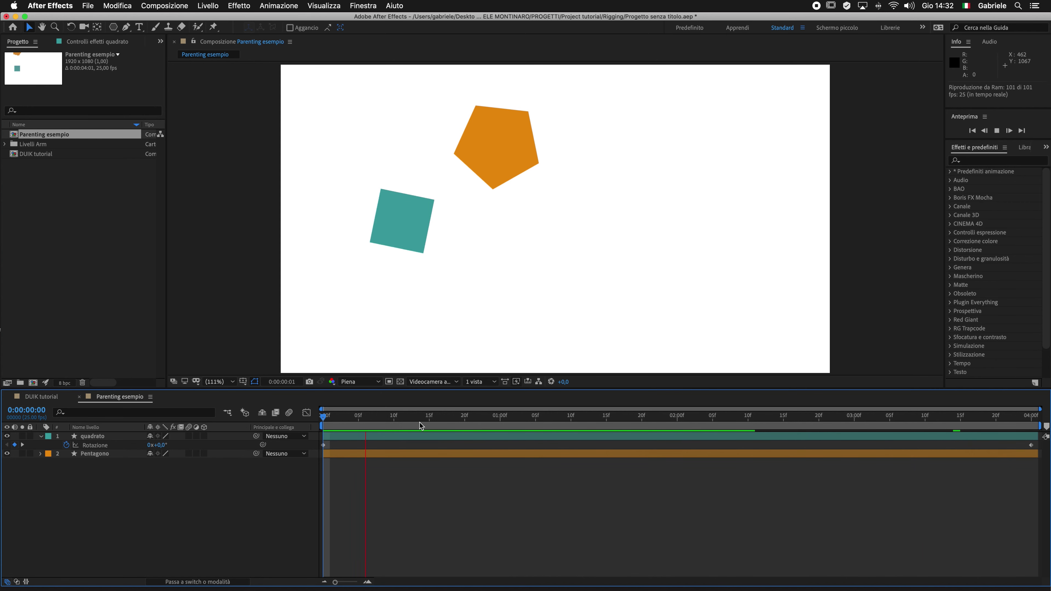
pyautogui.press('space')
# Step: Parent the Pentagono layer to the quadrato layer with the pick-whip
pyautogui.click(86, 455)
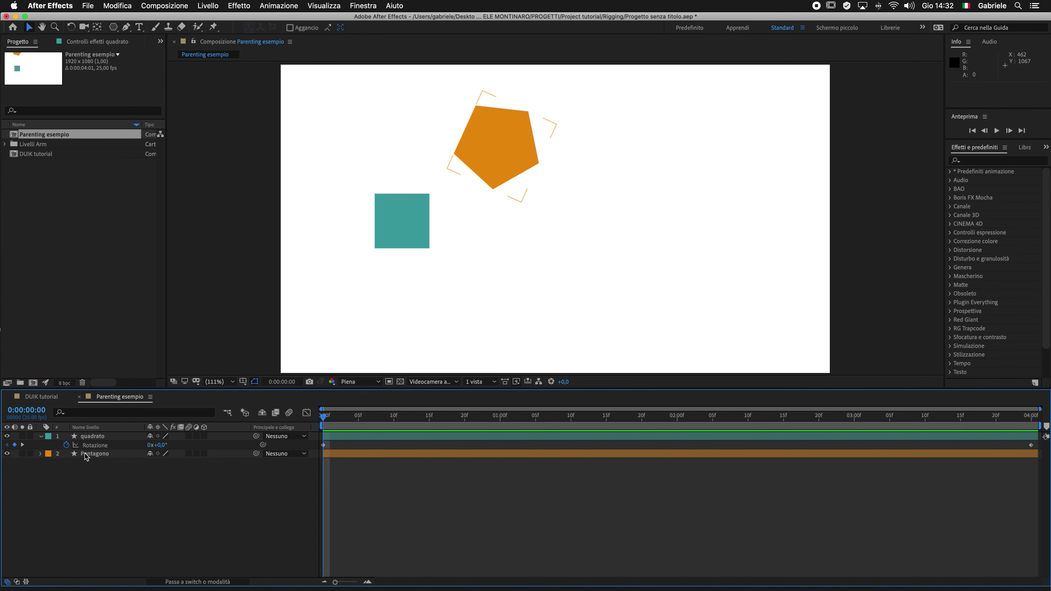
pyautogui.click(95, 455)
pyautogui.press('Return')
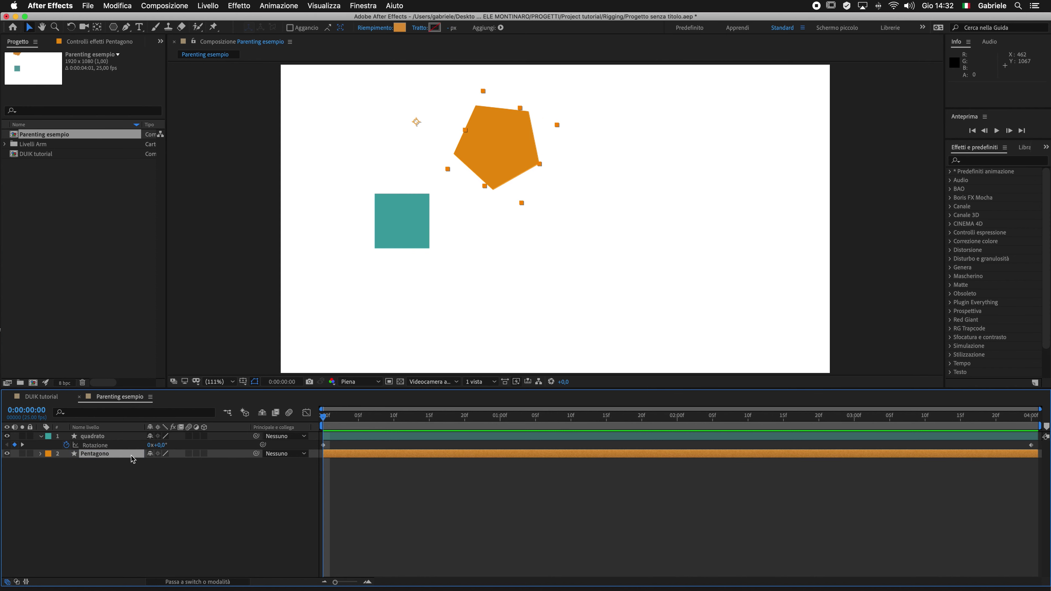
pyautogui.moveTo(256, 453); pyautogui.dragTo(98, 442)
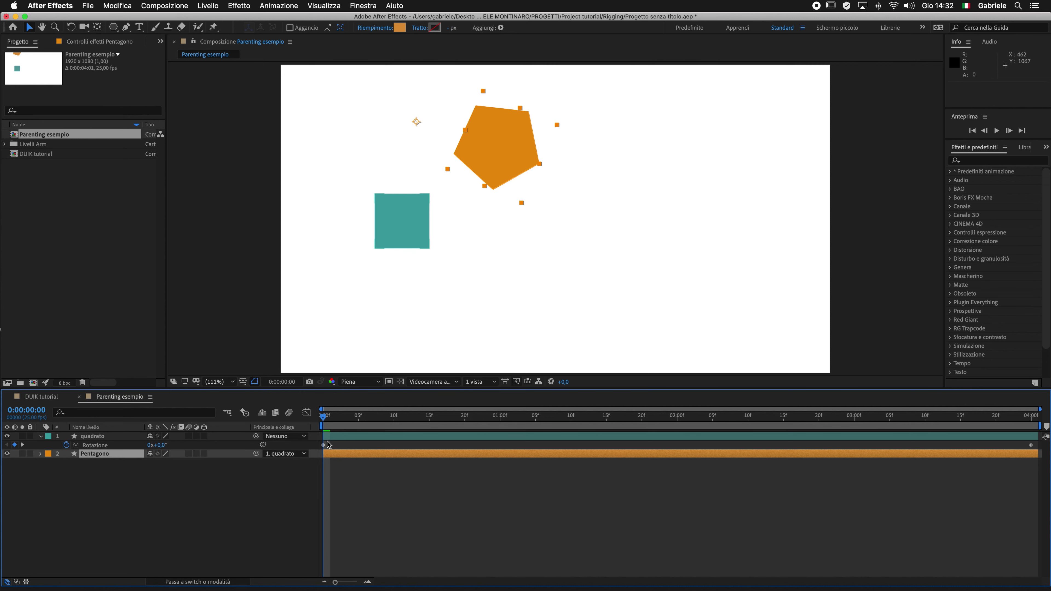
# Step: Preview the pentagon following the square, then test-scale quadrato and revert it to 100%
pyautogui.press('space')
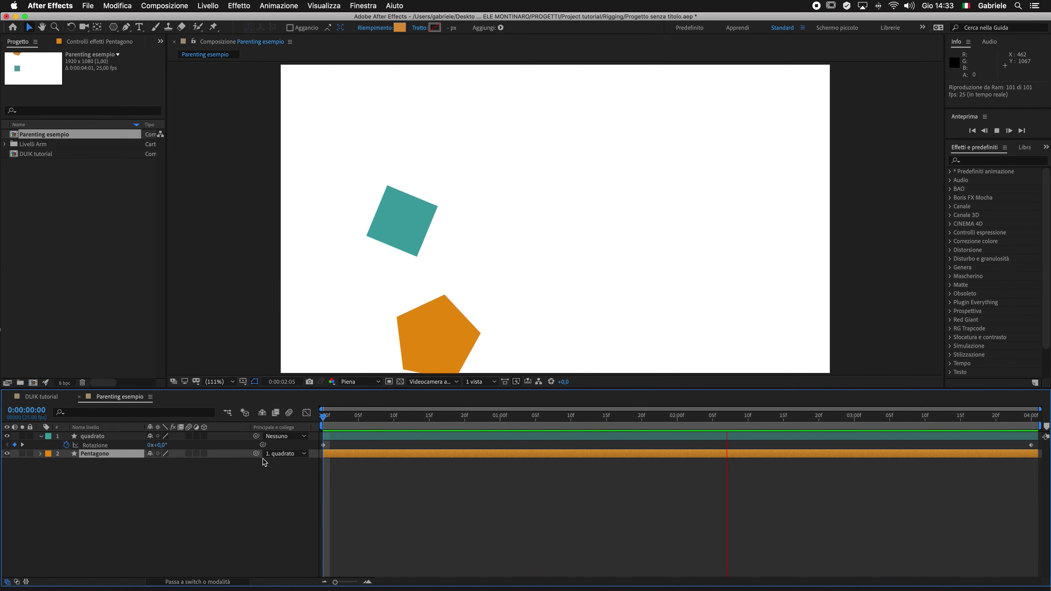
pyautogui.click(92, 436)
pyautogui.press('s')
pyautogui.moveTo(159, 445)
pyautogui.mouseDown()
pyautogui.moveTo(282, 451)
pyautogui.moveTo(163, 454)
pyautogui.moveTo(211, 457)
pyautogui.mouseUp()
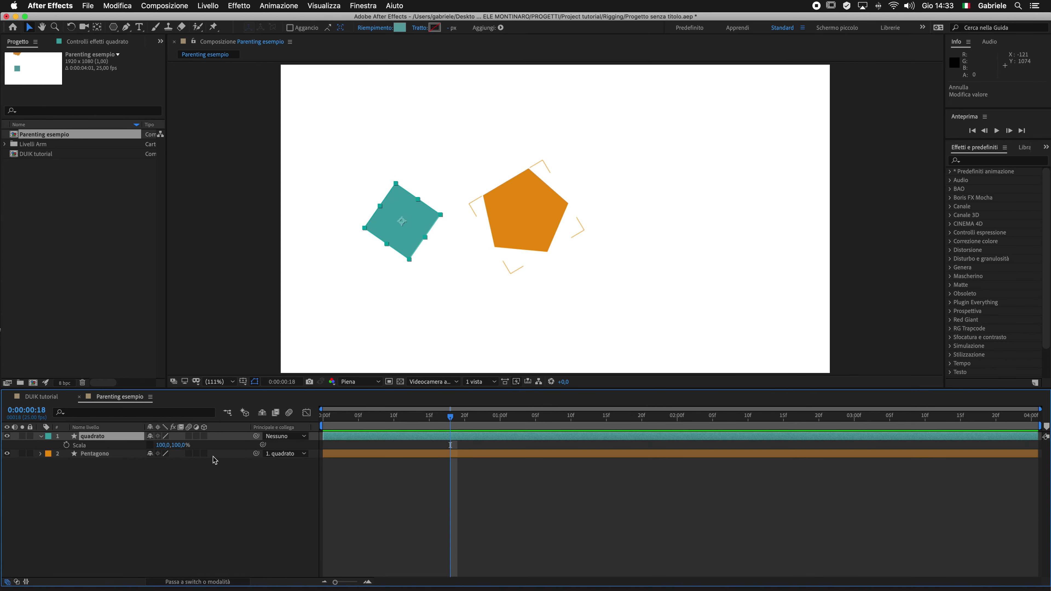
pyautogui.hotkey('ctrl', 'z')
pyautogui.click(37, 154)
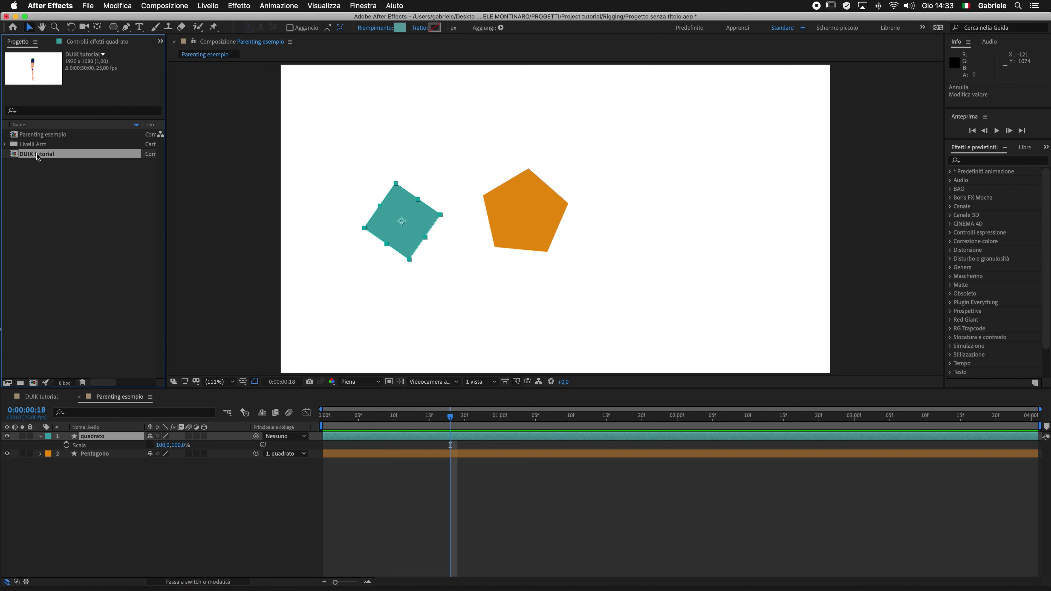
# Step: Open the DUIK tutorial composition at 0:00:02:07 and solo only the three arm artwork layers
pyautogui.doubleClick(37, 154)
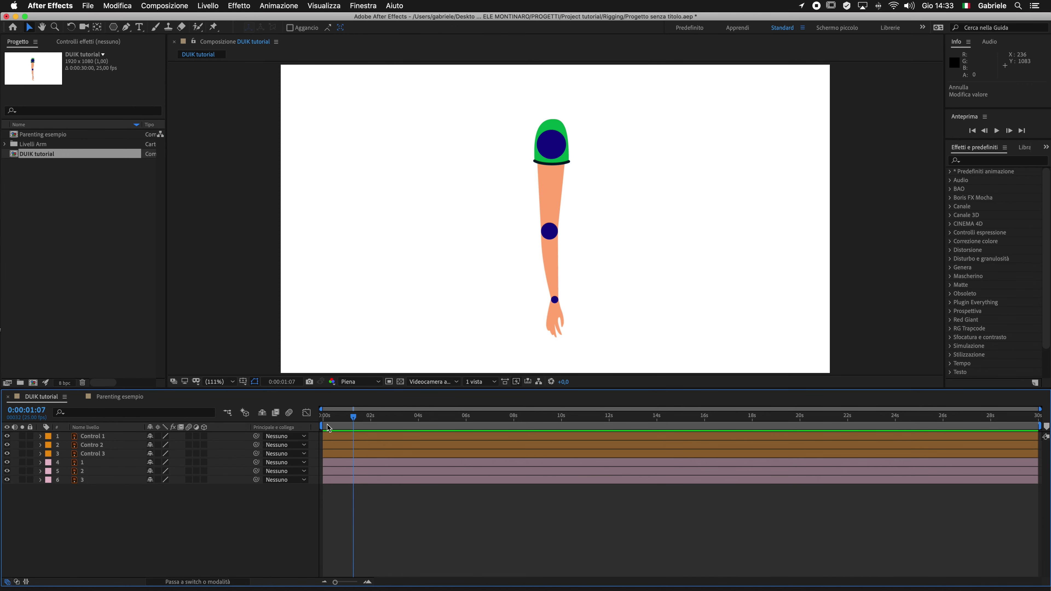
pyautogui.moveTo(333, 419); pyautogui.dragTo(378, 419)
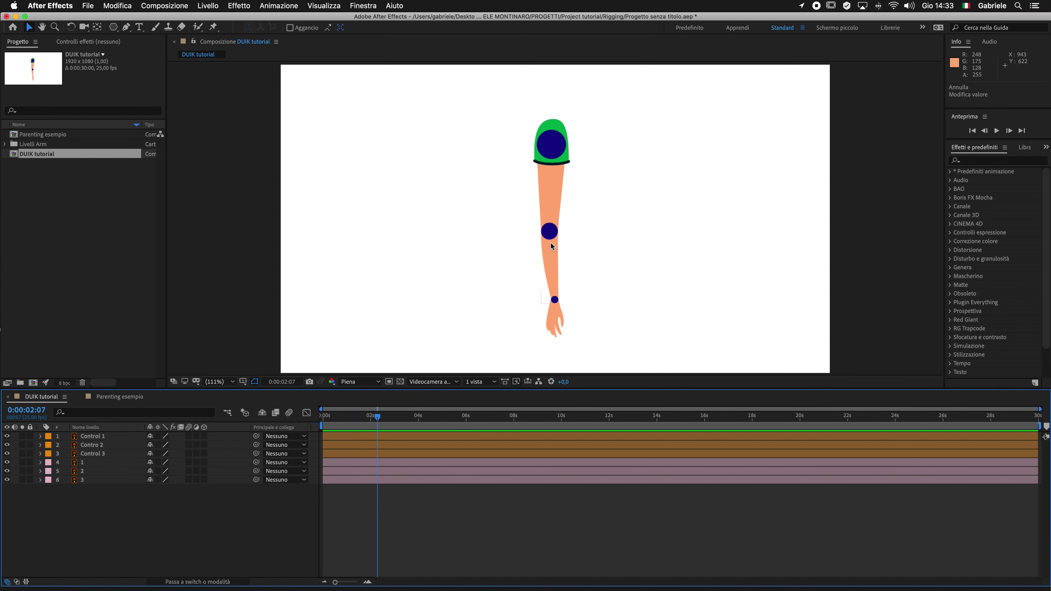
pyautogui.click(91, 437)
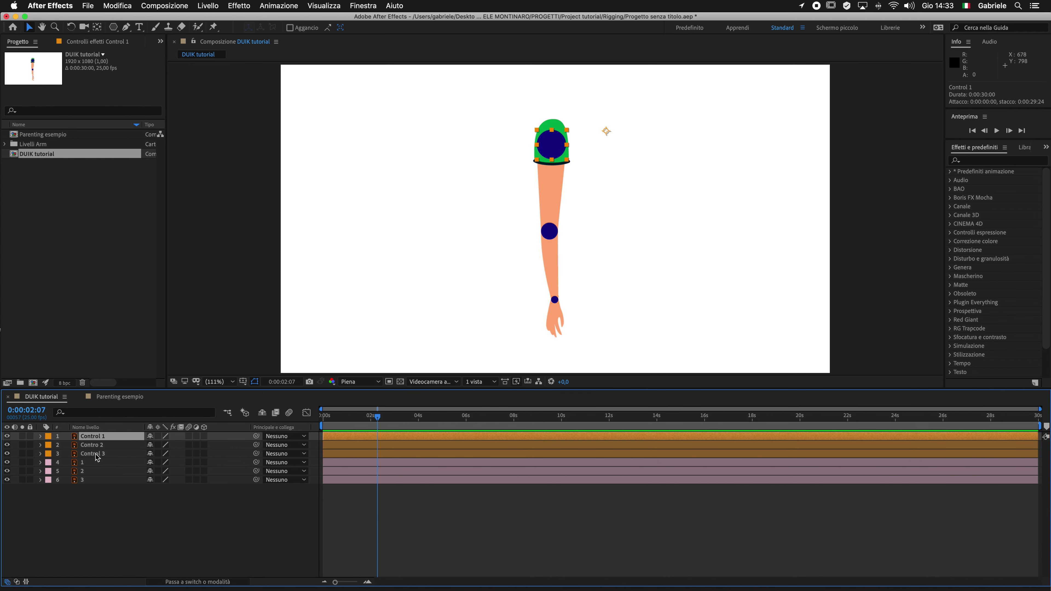
pyautogui.keyDown('shift'); pyautogui.click(99, 454); pyautogui.keyUp('shift')
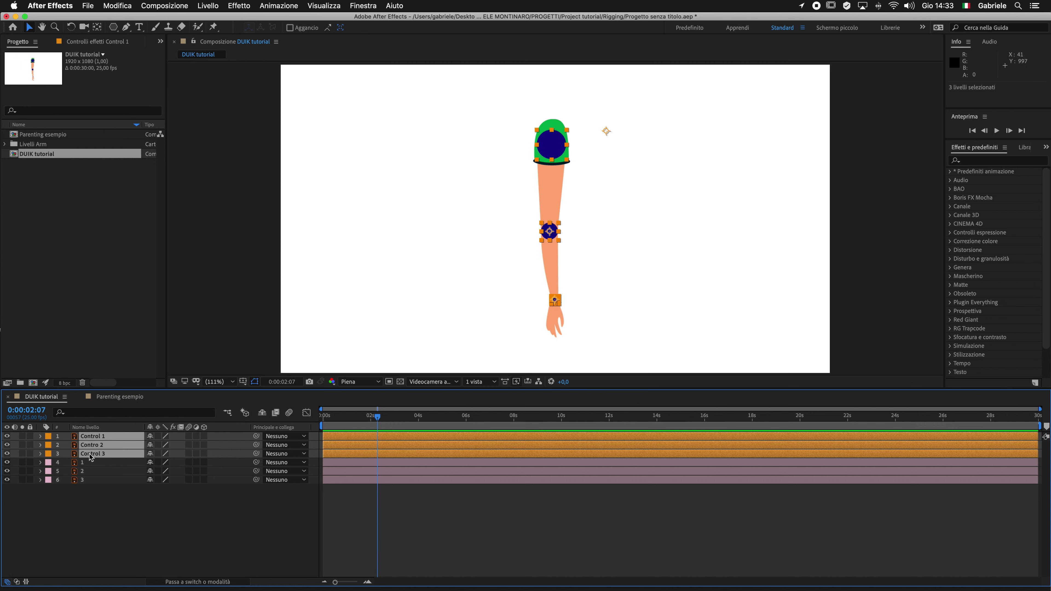
pyautogui.moveTo(22, 446); pyautogui.dragTo(22, 454)
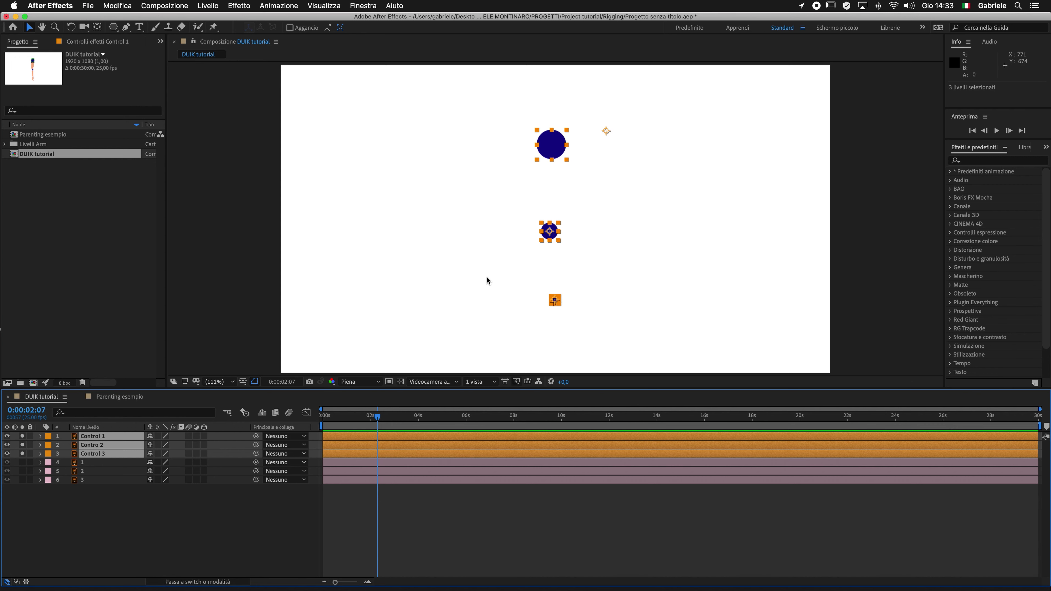
pyautogui.click(538, 526)
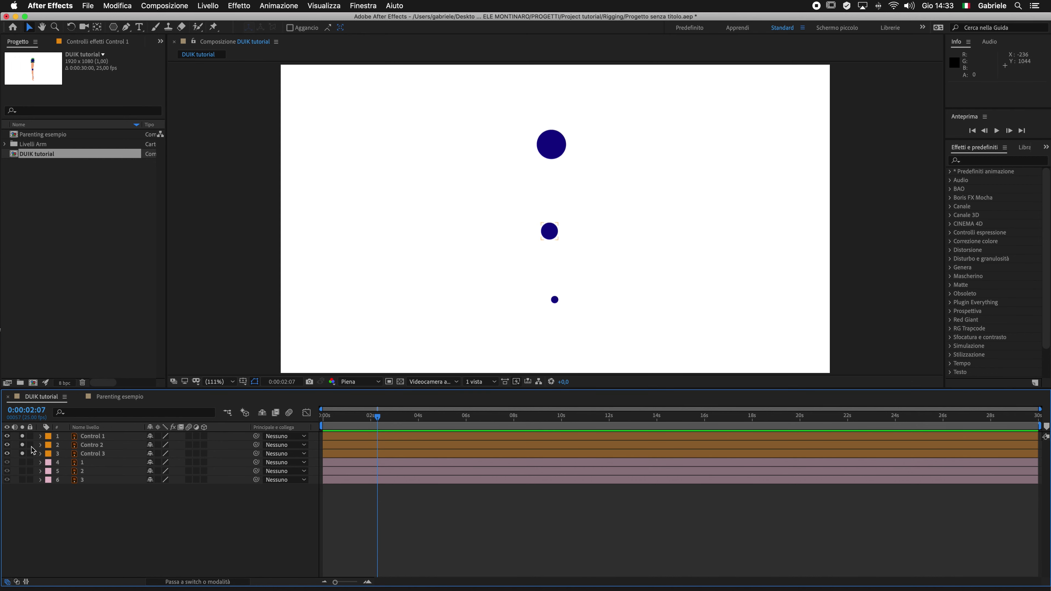
pyautogui.moveTo(23, 454)
pyautogui.mouseDown()
pyautogui.moveTo(23, 436)
pyautogui.moveTo(22, 480)
pyautogui.mouseUp()
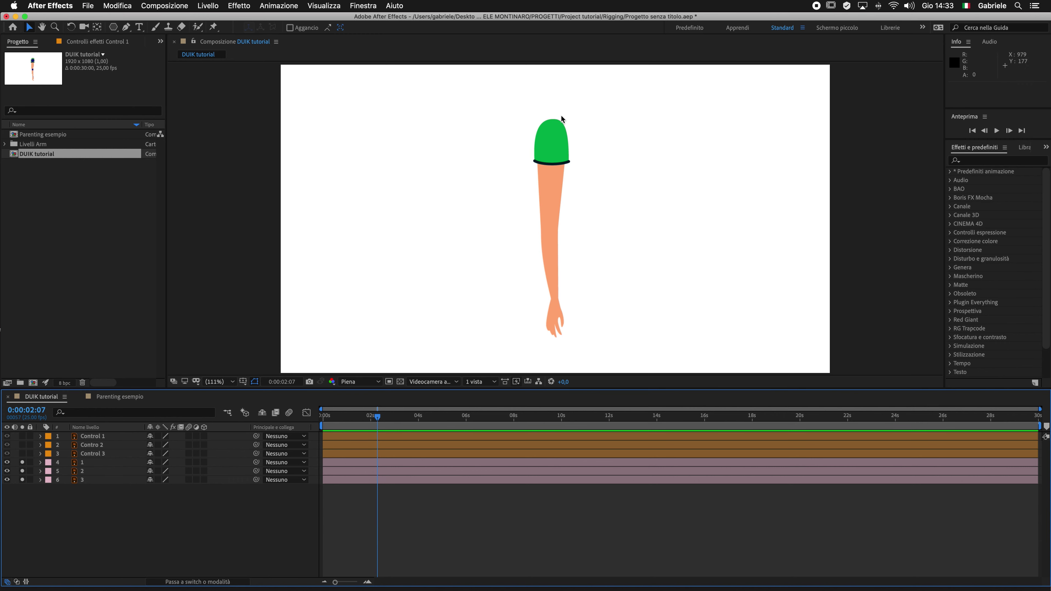
# Step: Test-drag the upper arm and forearm apart, then undo the moves
pyautogui.moveTo(553, 202); pyautogui.dragTo(478, 203)
pyautogui.moveTo(540, 256); pyautogui.dragTo(607, 239)
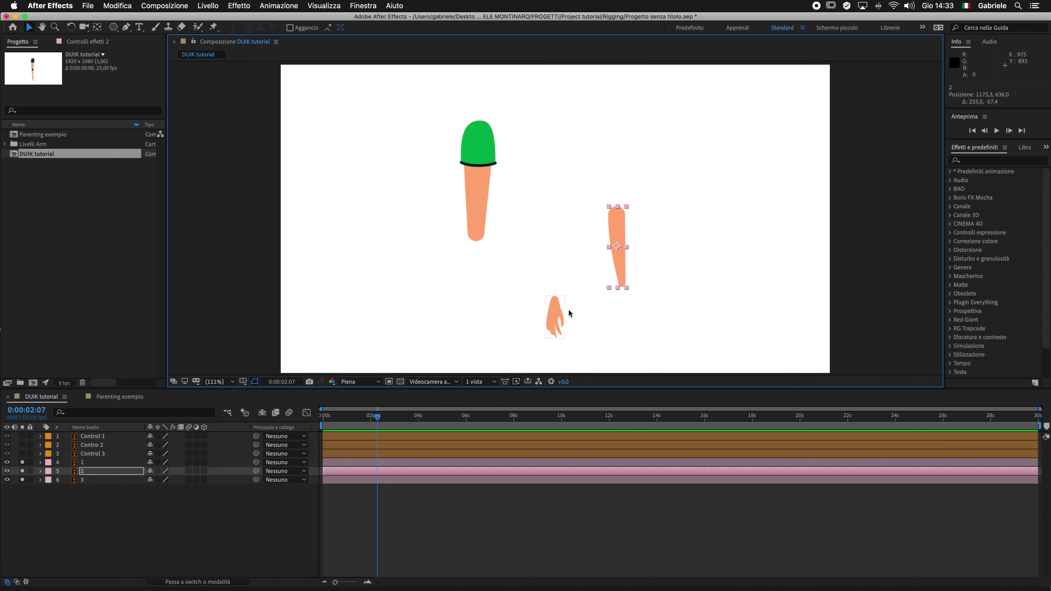
pyautogui.click(478, 187)
pyautogui.click(621, 243)
pyautogui.click(547, 325)
pyautogui.press('super+z')
pyautogui.press('super+z')
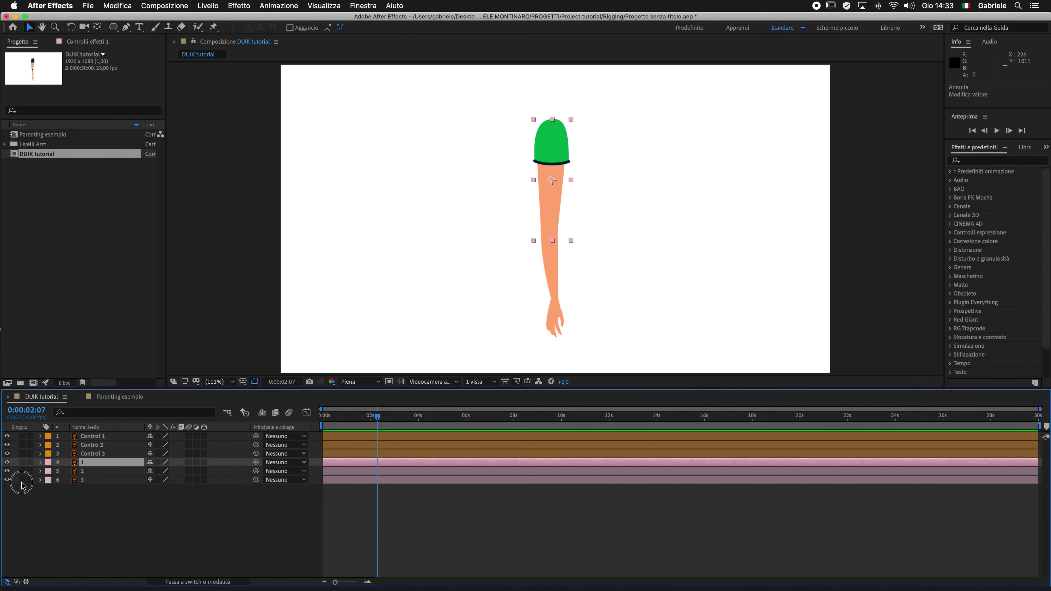
# Step: Solo the Control 1–3 layers so only the control circles show
pyautogui.moveTo(23, 480); pyautogui.dragTo(25, 453)
pyautogui.click(22, 436)
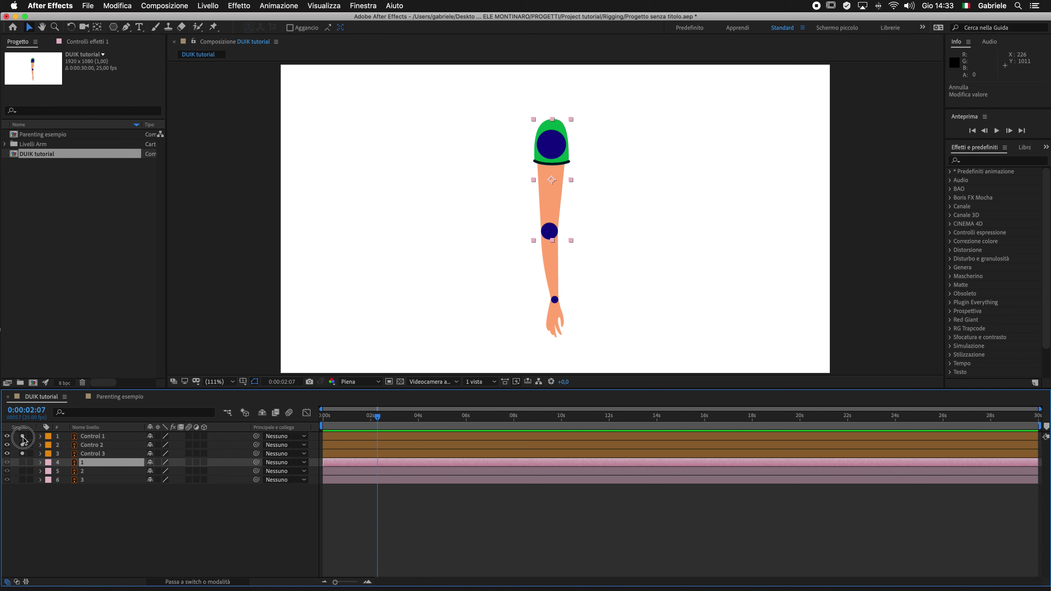
pyautogui.click(103, 437)
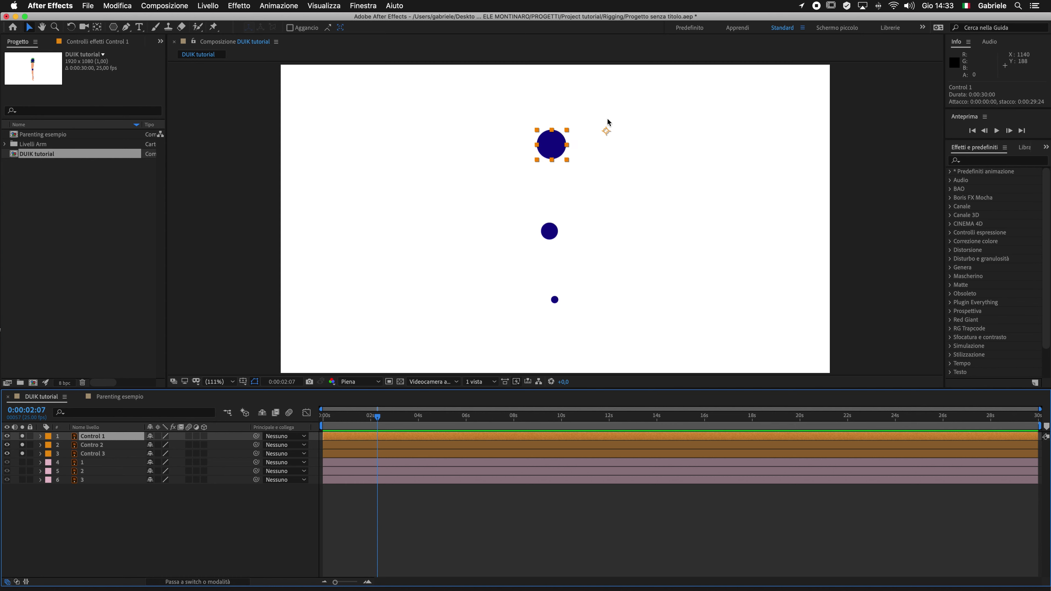
pyautogui.click(102, 449)
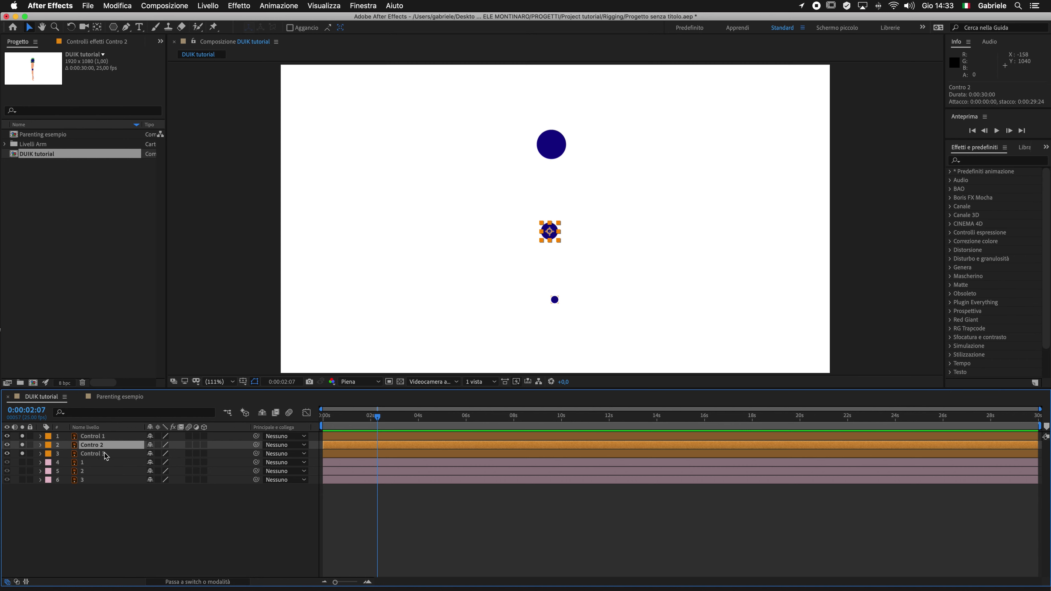
pyautogui.click(106, 454)
# Step: Shift Contro 2's anchor point off centre, then select all three controls
pyautogui.click(127, 446)
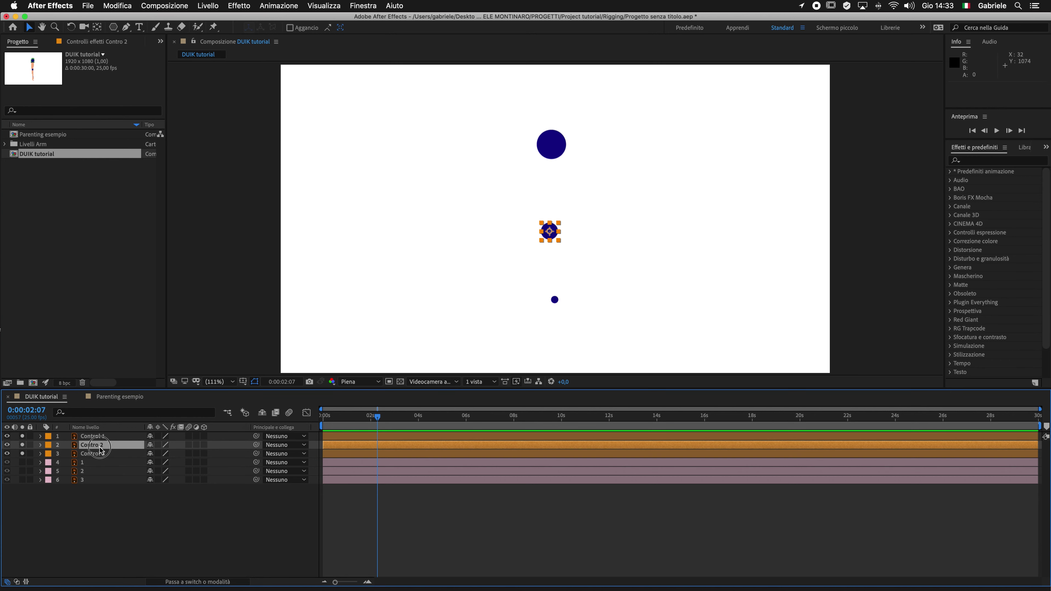
pyautogui.press('y')
pyautogui.moveTo(550, 232); pyautogui.dragTo(603, 191)
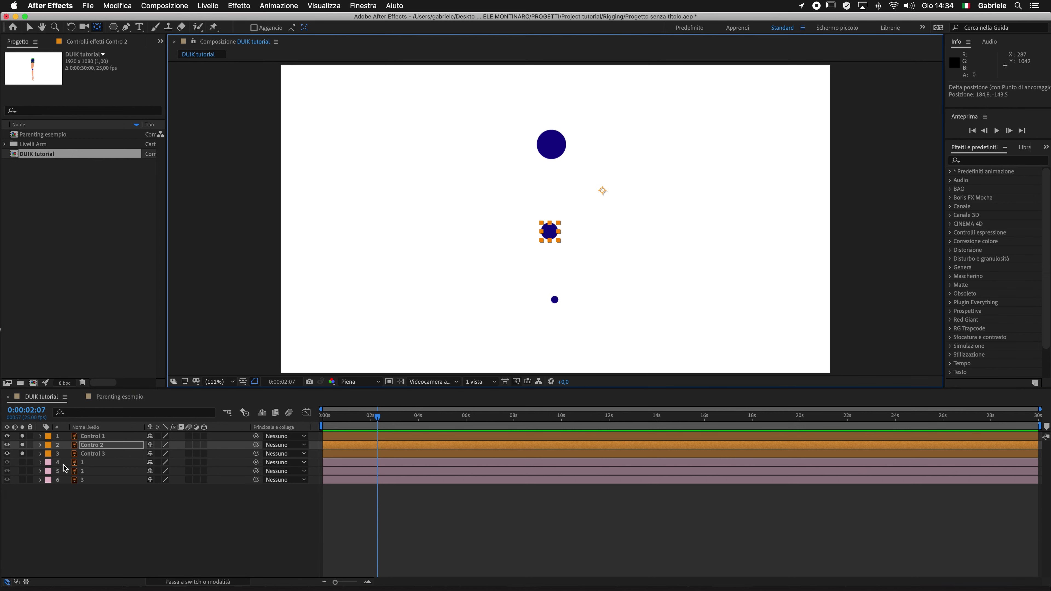
pyautogui.click(97, 437)
pyautogui.keyDown('shift'); pyautogui.click(99, 456); pyautogui.keyUp('shift')
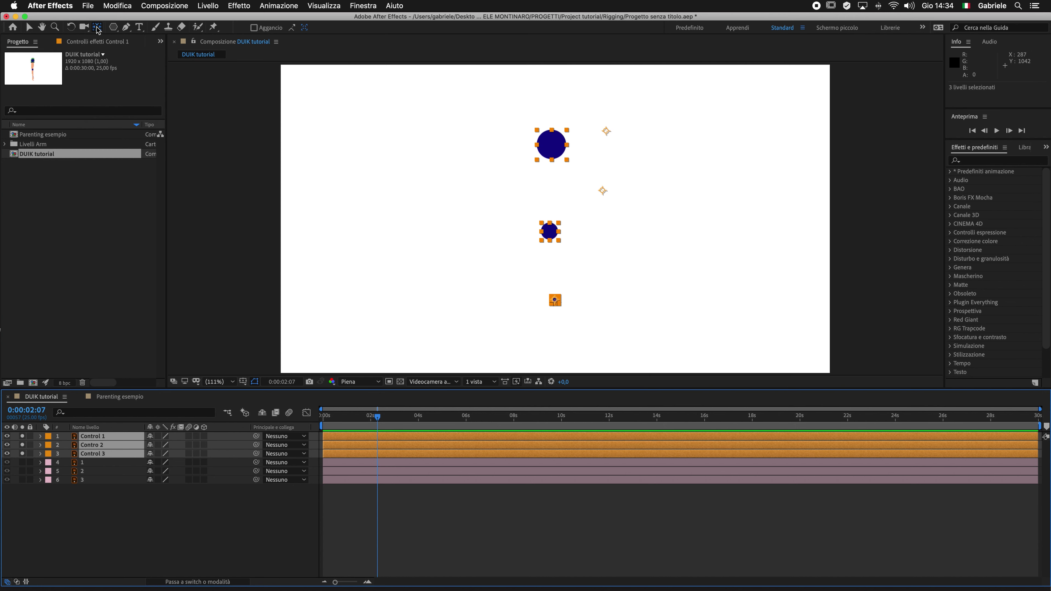
pyautogui.doubleClick(98, 29)
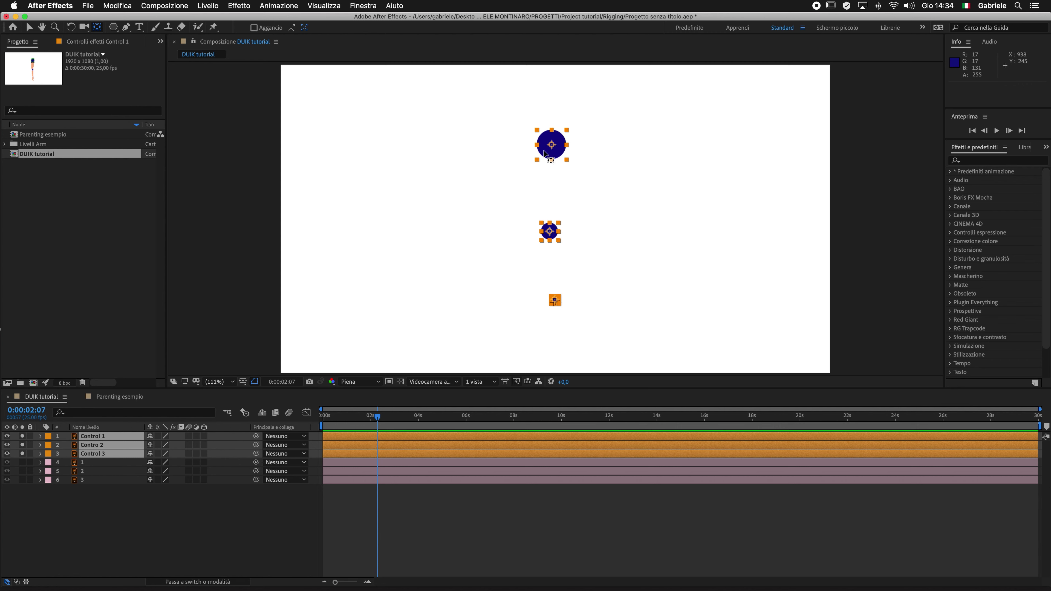
pyautogui.moveTo(23, 462)
pyautogui.mouseDown()
pyautogui.moveTo(22, 480)
pyautogui.moveTo(22, 436)
pyautogui.mouseUp()
pyautogui.click(89, 462)
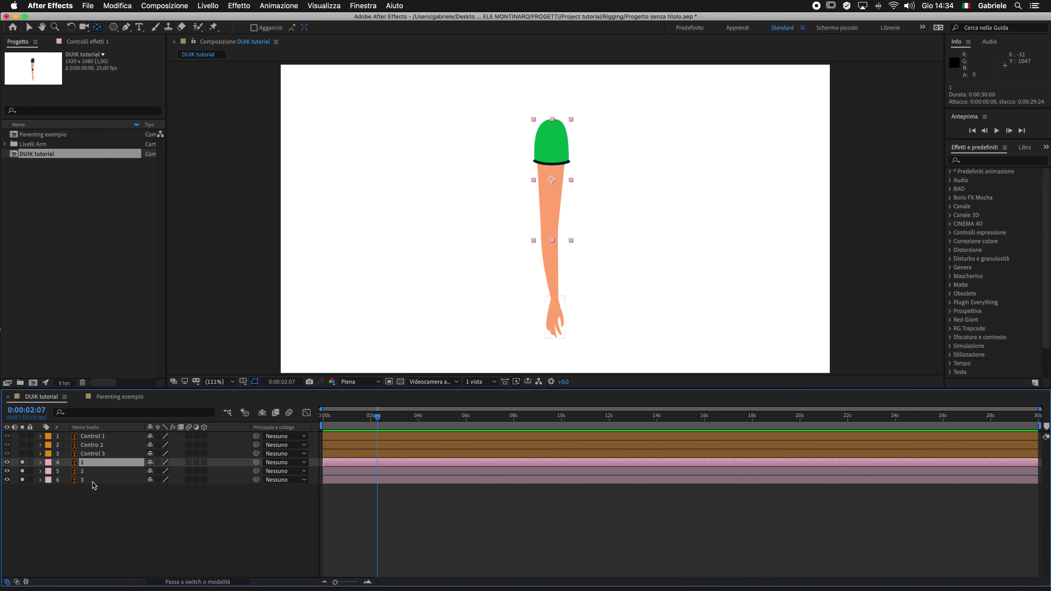
pyautogui.keyDown('shift'); pyautogui.click(93, 480); pyautogui.keyUp('shift')
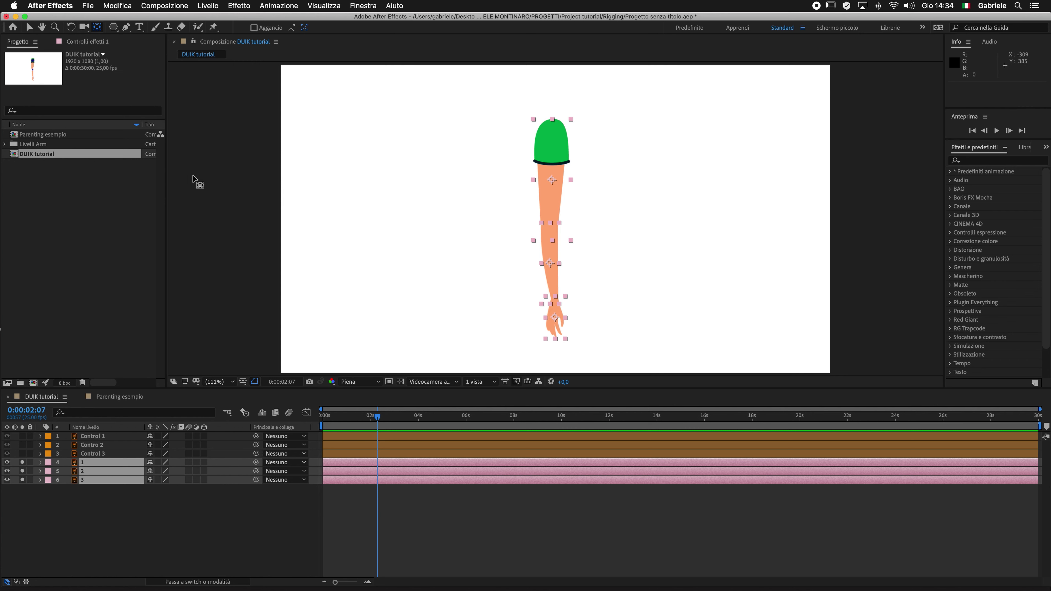
pyautogui.moveTo(22, 463); pyautogui.dragTo(22, 480)
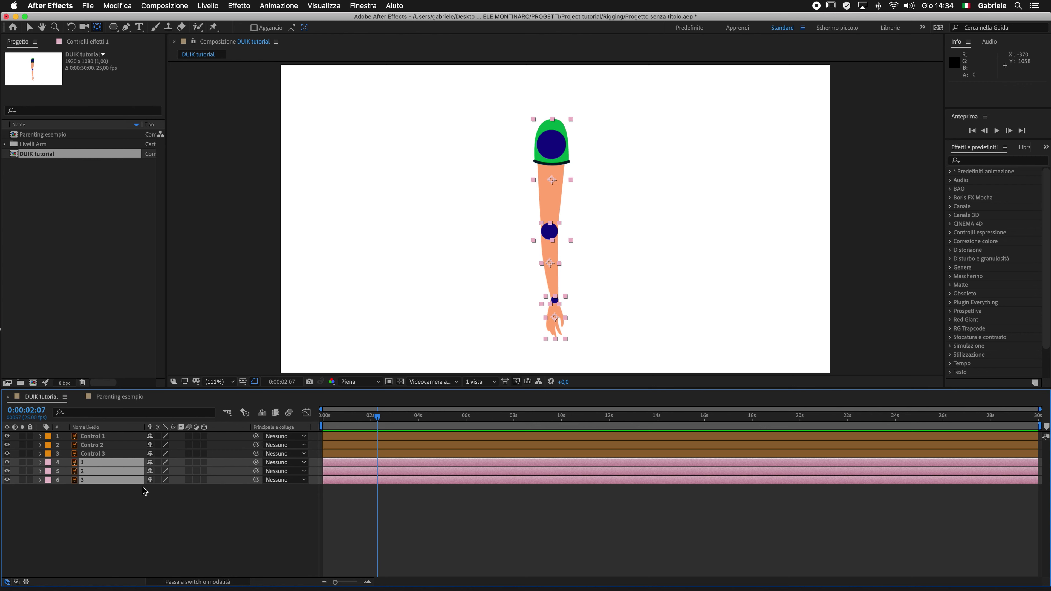
pyautogui.click(92, 436)
pyautogui.press('v')
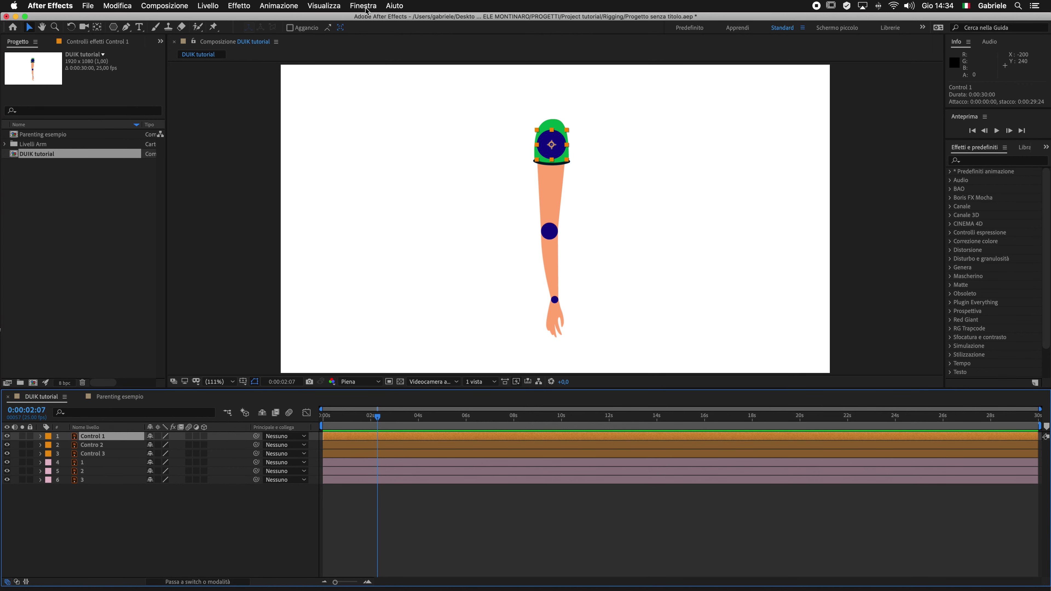
# Step: Launch Duik Bassel.1.jsx from the Finestra menu and dock it right of the viewer
pyautogui.click(367, 6)
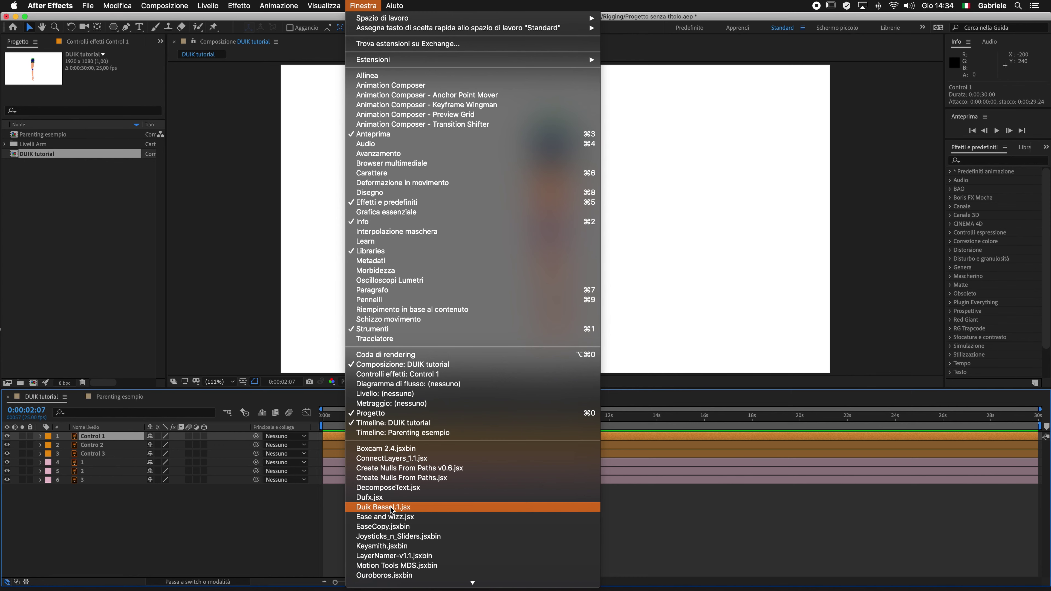
pyautogui.click(393, 507)
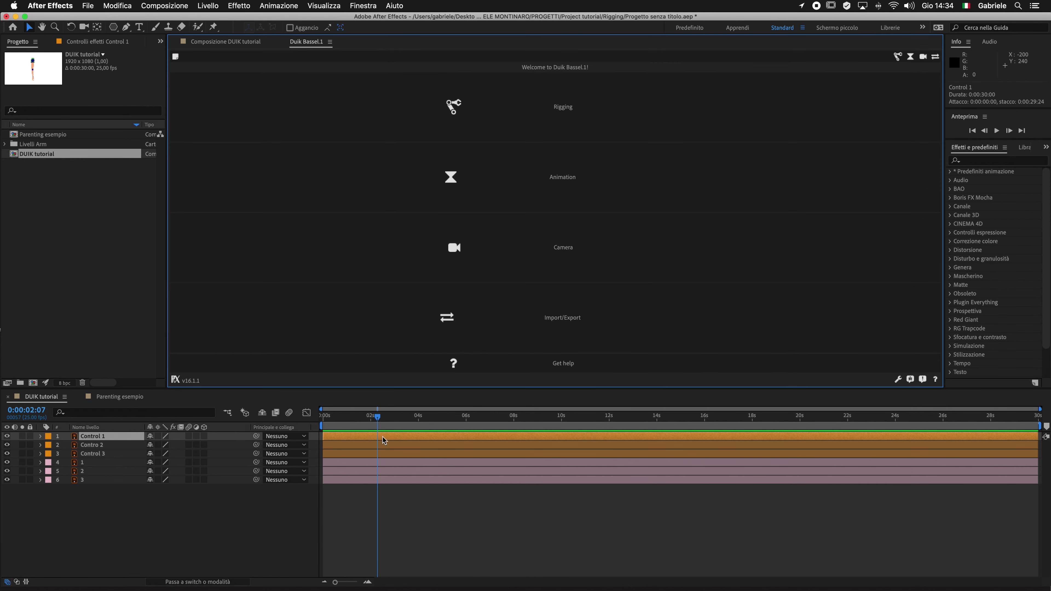
pyautogui.moveTo(308, 43); pyautogui.dragTo(927, 195)
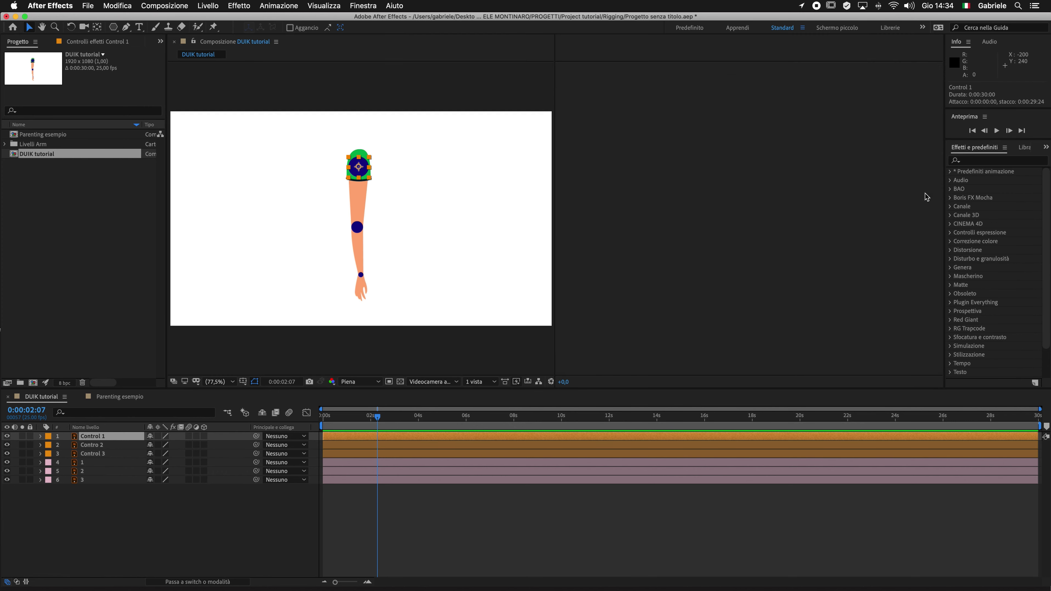
pyautogui.moveTo(556, 206); pyautogui.dragTo(707, 206)
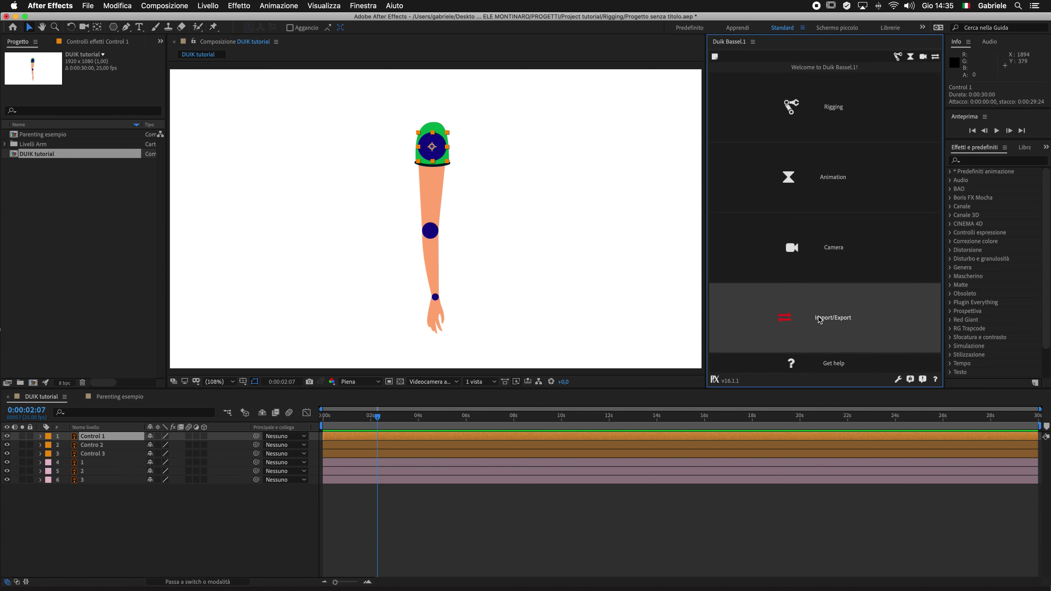
# Step: Add a Duik 'Arm (or front leg)' structure with Arm, Forearm, Hand and Arm tip bones
pyautogui.click(798, 111)
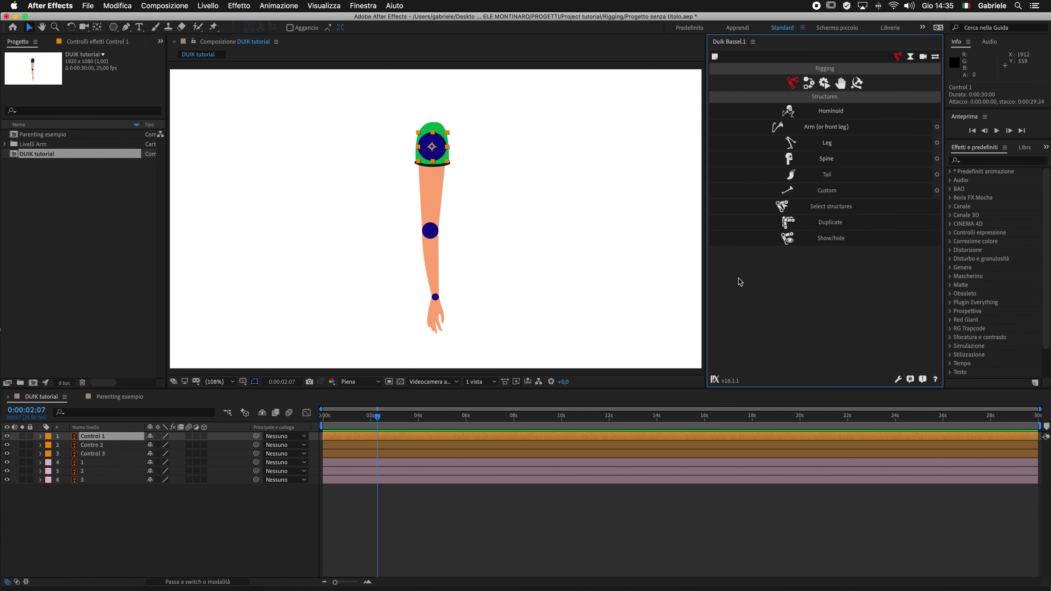
pyautogui.click(809, 83)
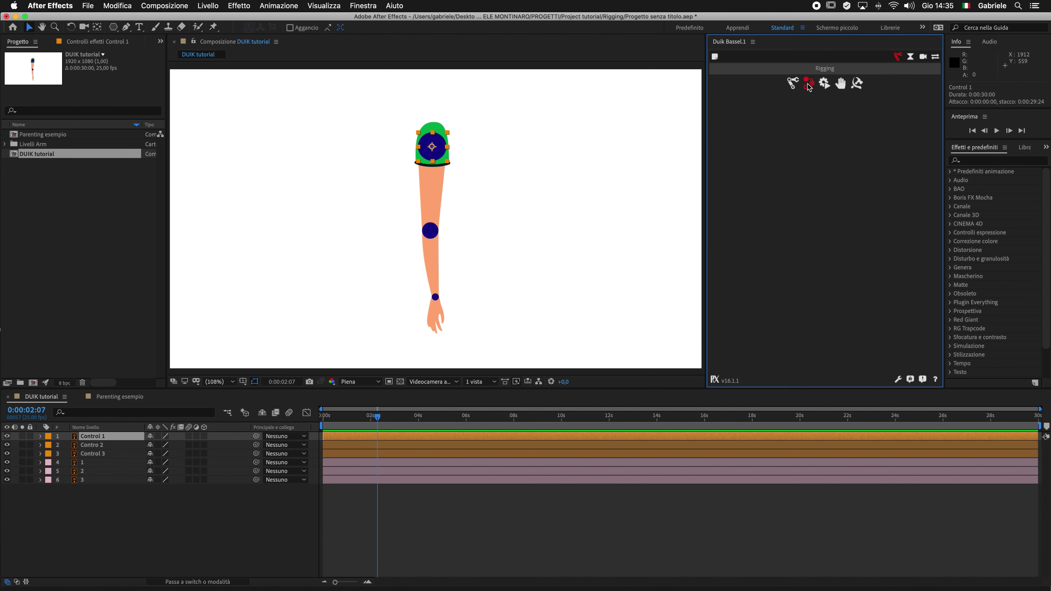
pyautogui.click(825, 83)
pyautogui.click(844, 85)
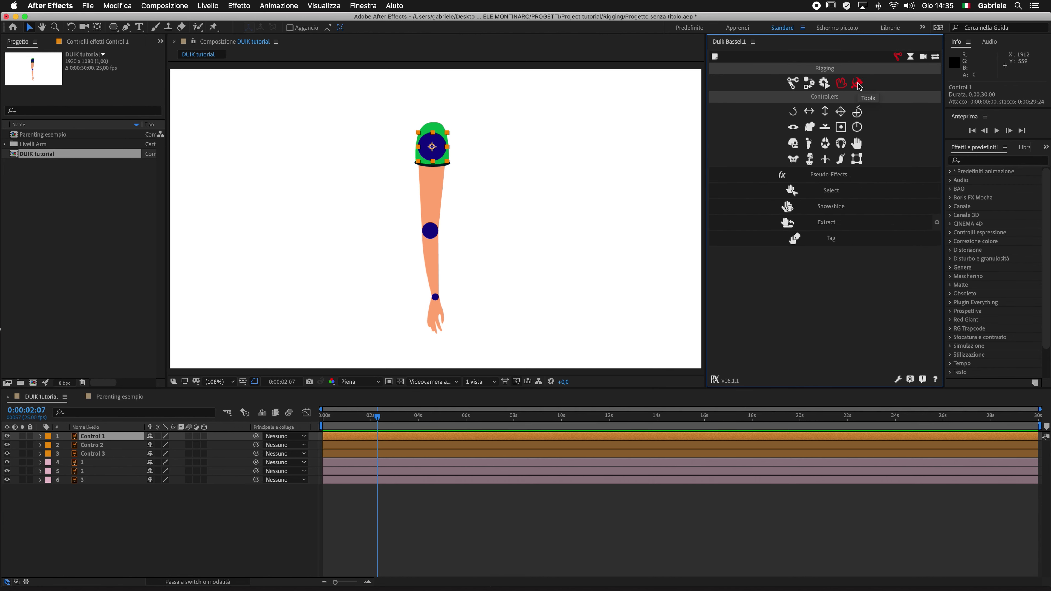
pyautogui.click(858, 84)
pyautogui.click(792, 82)
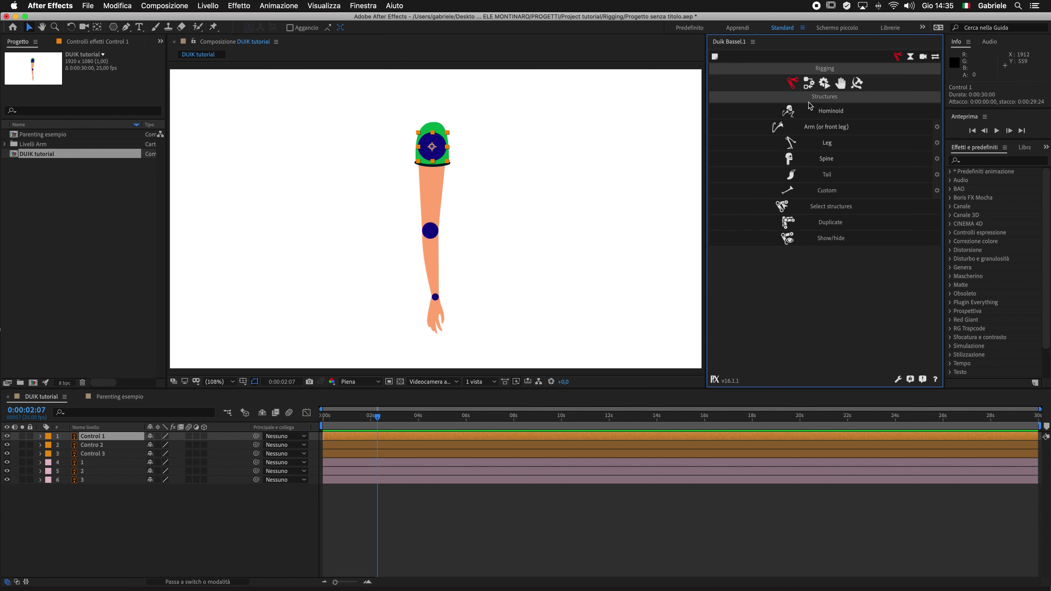
pyautogui.click(520, 500)
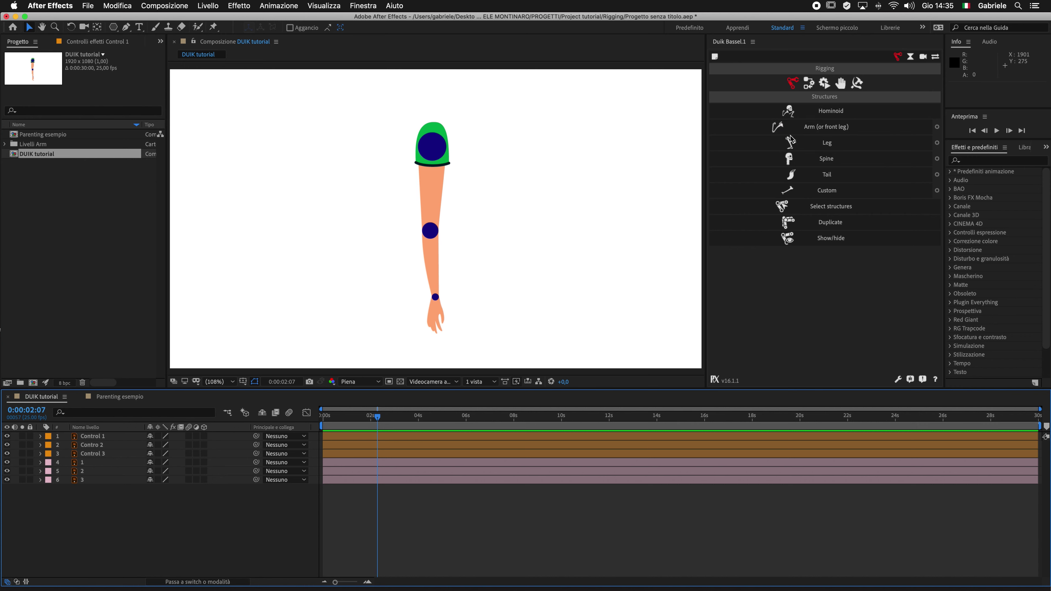
pyautogui.click(778, 128)
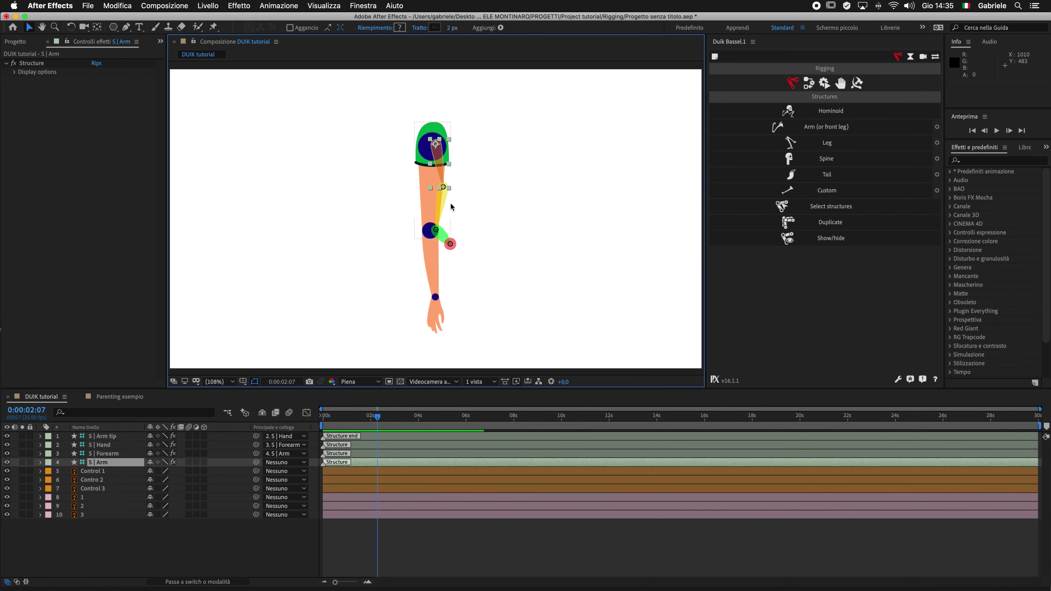
# Step: Move the arm bones off the drawing to the right and roughly place the hand and tip
pyautogui.moveTo(439, 227)
pyautogui.mouseDown()
pyautogui.moveTo(503, 223)
pyautogui.moveTo(506, 241)
pyautogui.mouseUp()
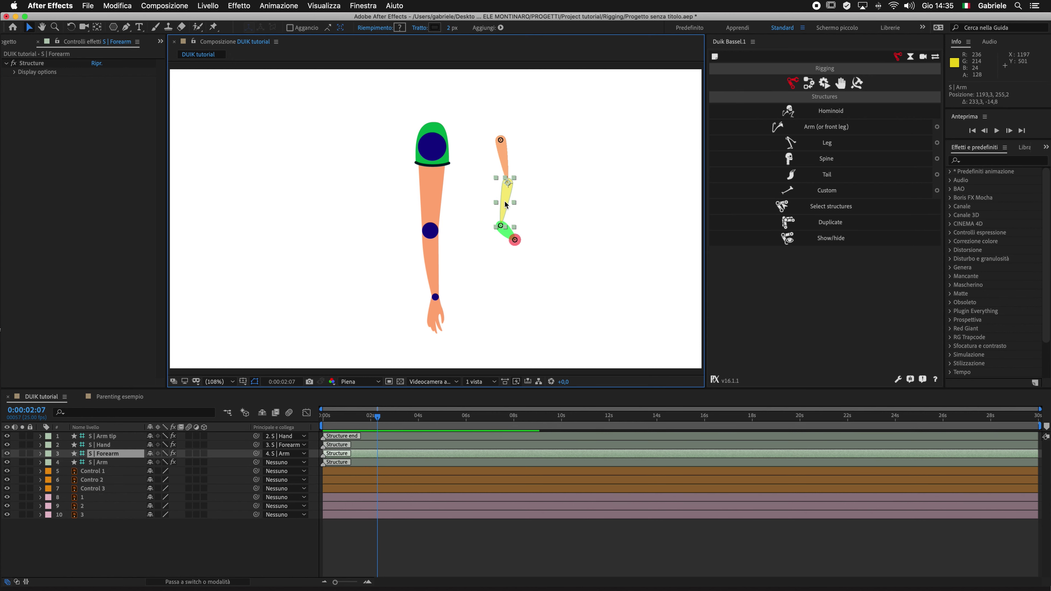
pyautogui.moveTo(512, 282); pyautogui.dragTo(545, 326)
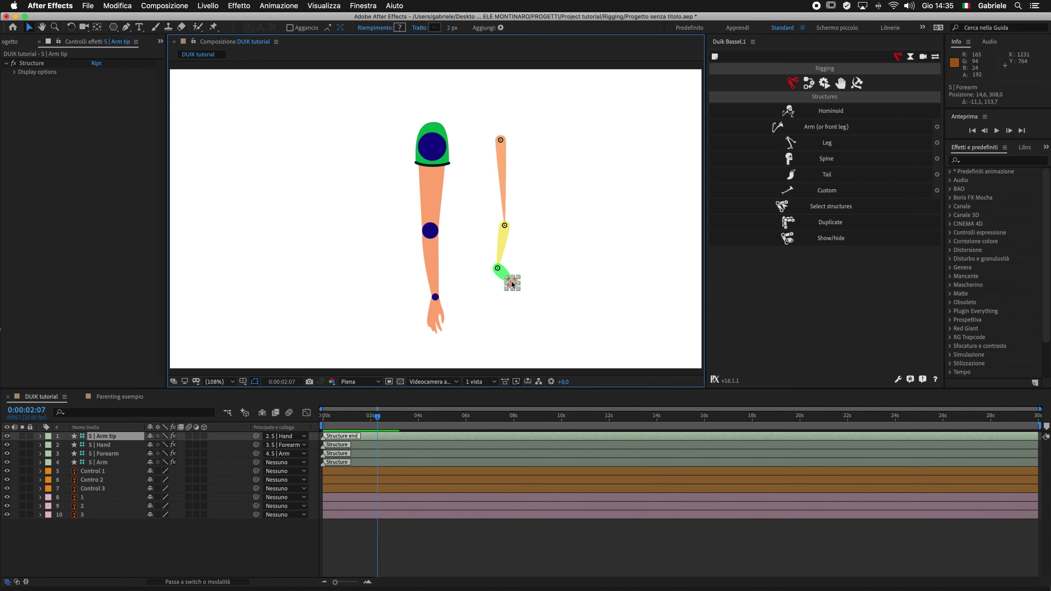
pyautogui.click(497, 272)
pyautogui.moveTo(497, 272); pyautogui.dragTo(511, 264)
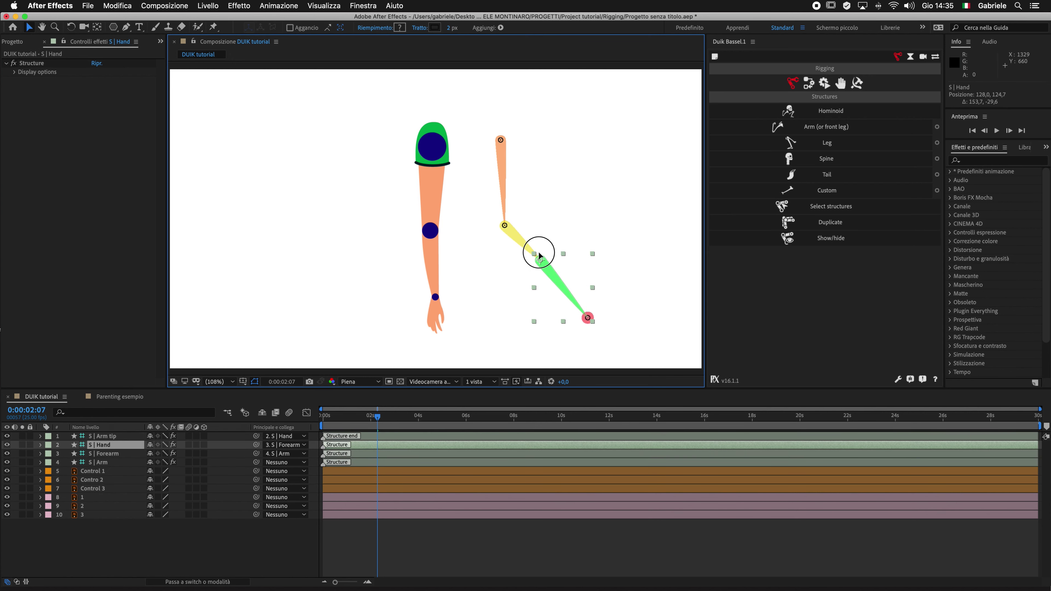
pyautogui.click(503, 159)
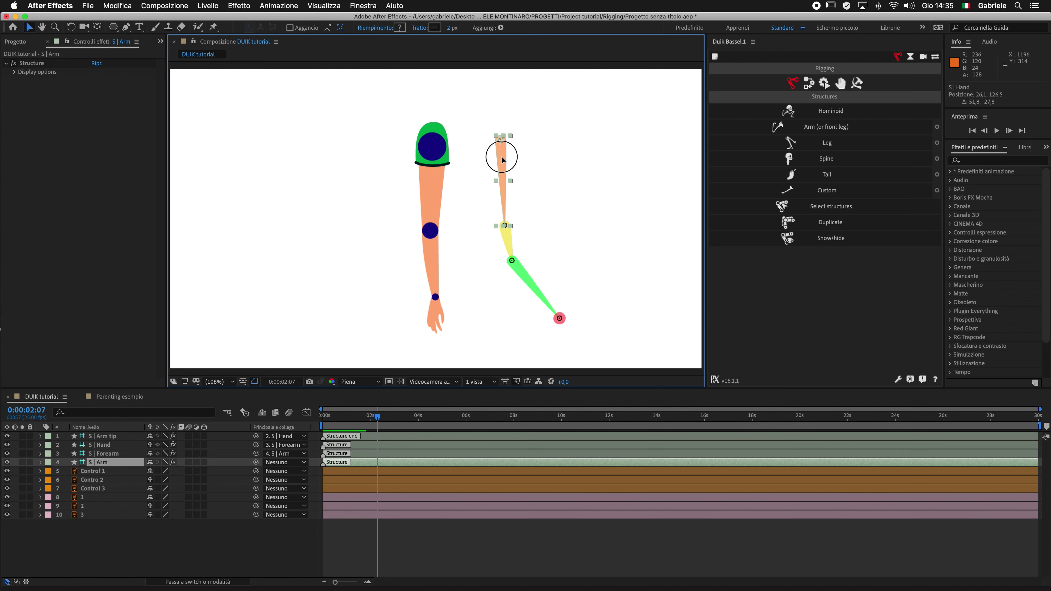
pyautogui.click(507, 244)
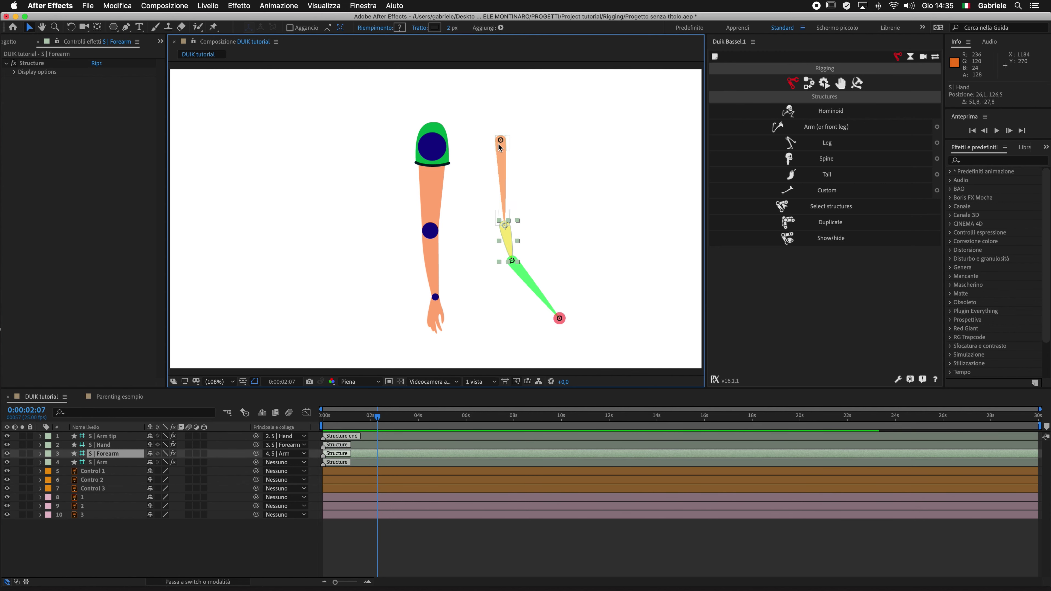
pyautogui.click(502, 162)
# Step: Shift the bone chain left, lower the elbow and wrist, and shorten the hand bone
pyautogui.moveTo(512, 139)
pyautogui.mouseDown()
pyautogui.moveTo(474, 136)
pyautogui.moveTo(488, 134)
pyautogui.mouseUp()
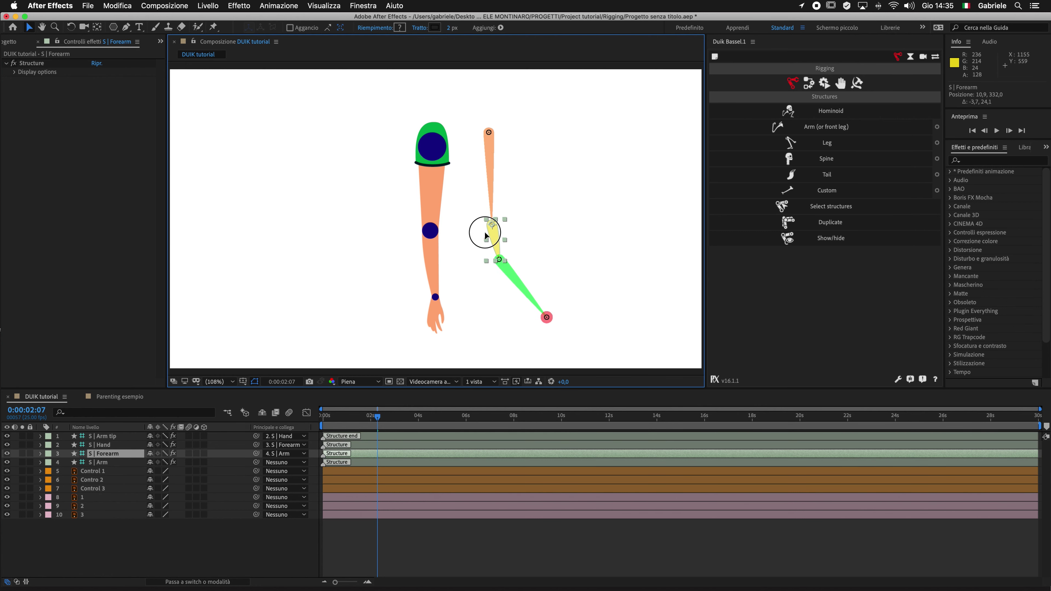
pyautogui.moveTo(494, 235); pyautogui.dragTo(489, 250)
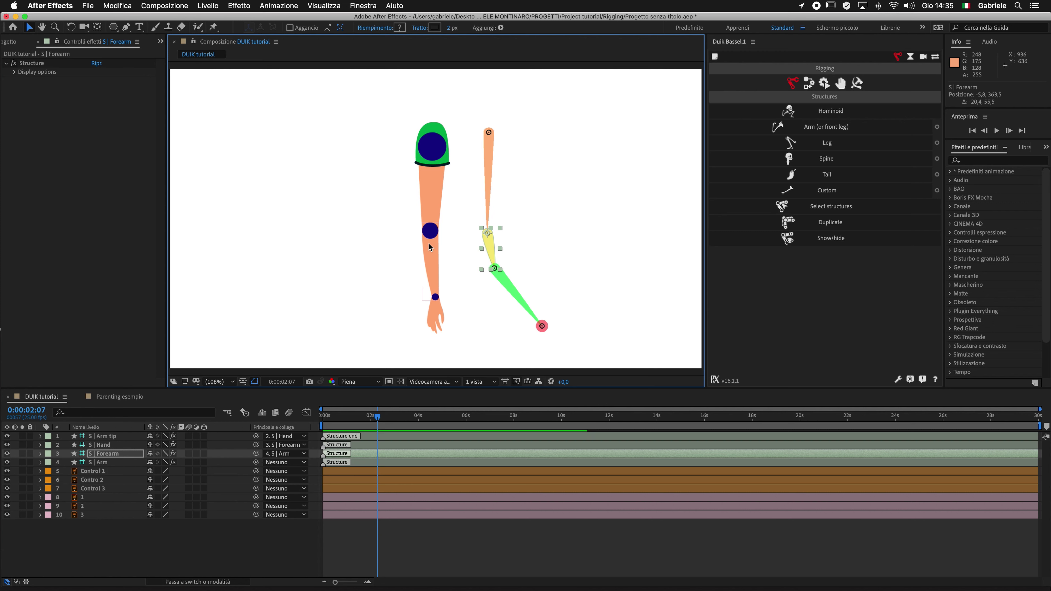
pyautogui.click(499, 279)
pyautogui.moveTo(499, 279); pyautogui.dragTo(494, 304)
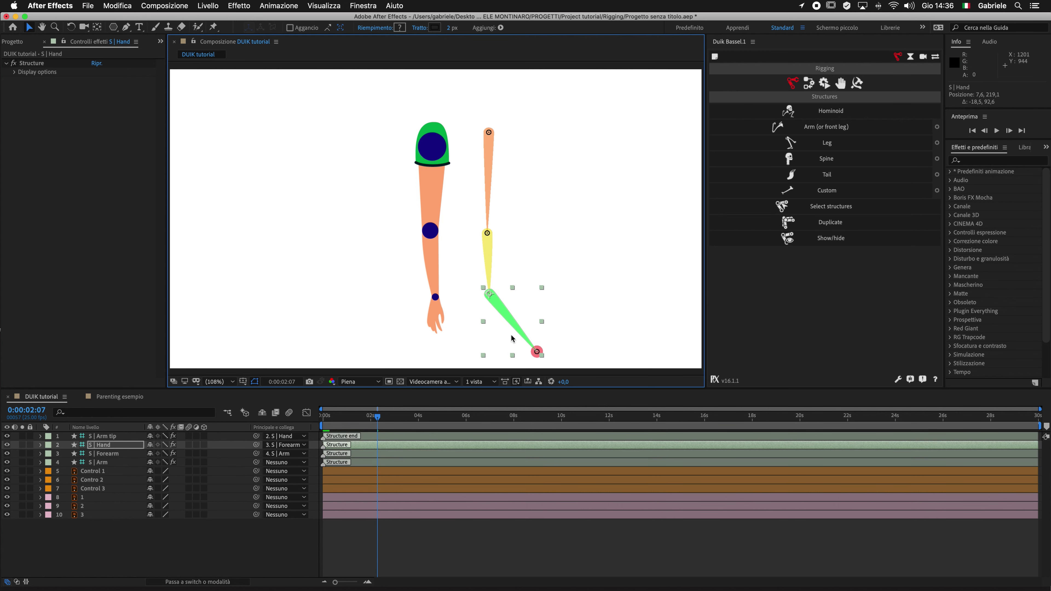
pyautogui.click(542, 356)
pyautogui.moveTo(542, 356); pyautogui.dragTo(502, 320)
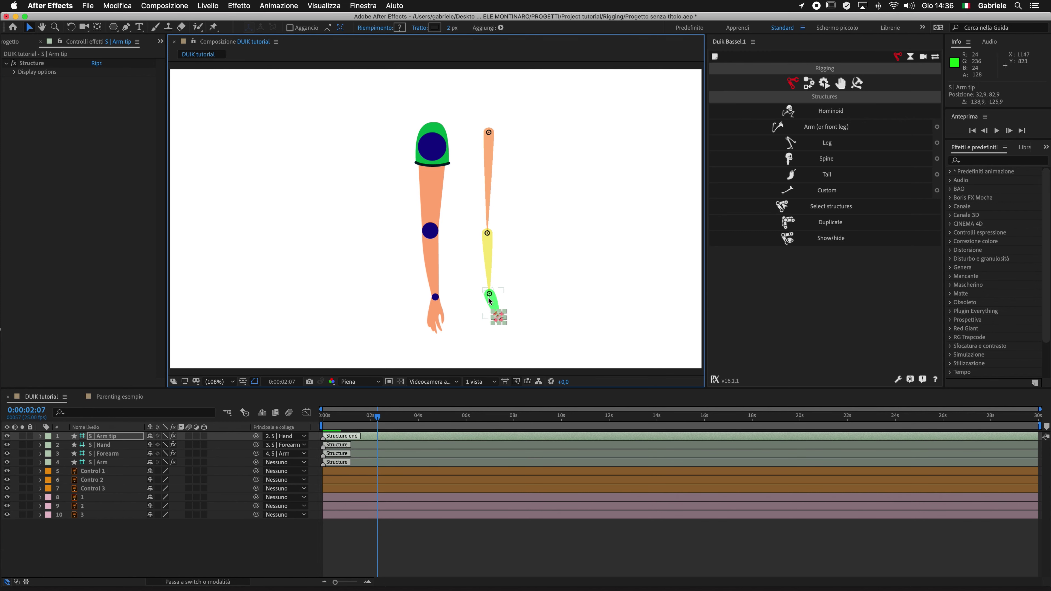
pyautogui.click(438, 320)
pyautogui.click(539, 544)
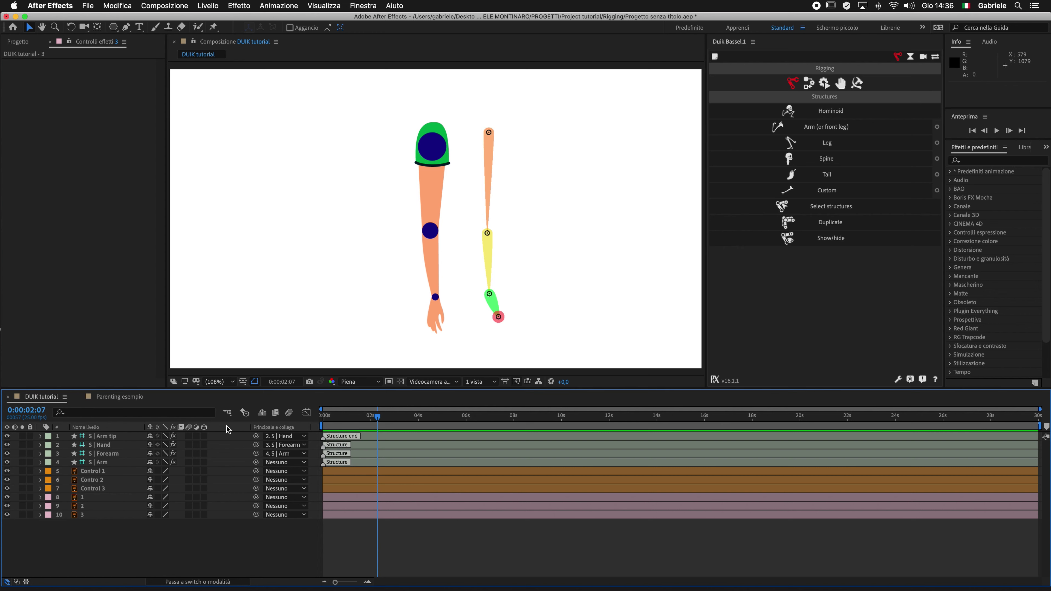
# Step: Solo the controllers and bones, enable Aggancio snapping, and snap S | Arm's top to the shoulder circle
pyautogui.moveTo(22, 488); pyautogui.dragTo(22, 474)
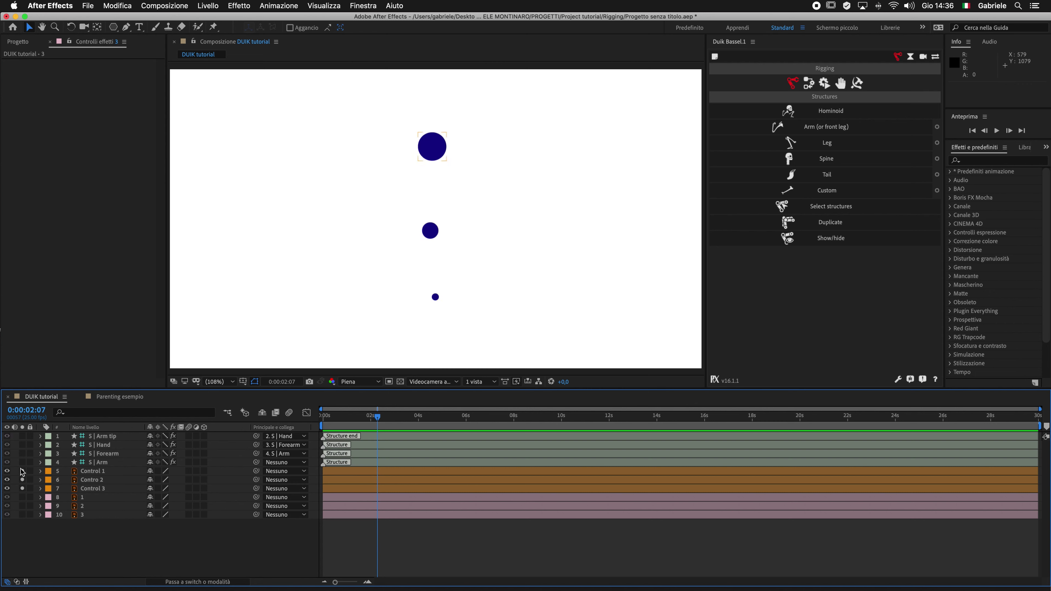
pyautogui.moveTo(22, 472); pyautogui.dragTo(22, 436)
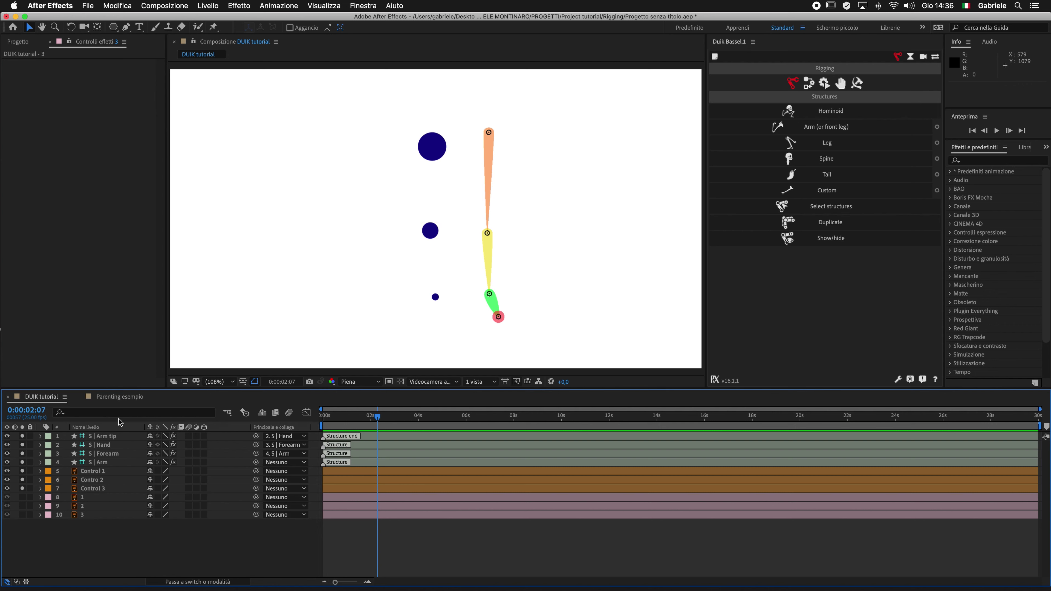
pyautogui.click(290, 28)
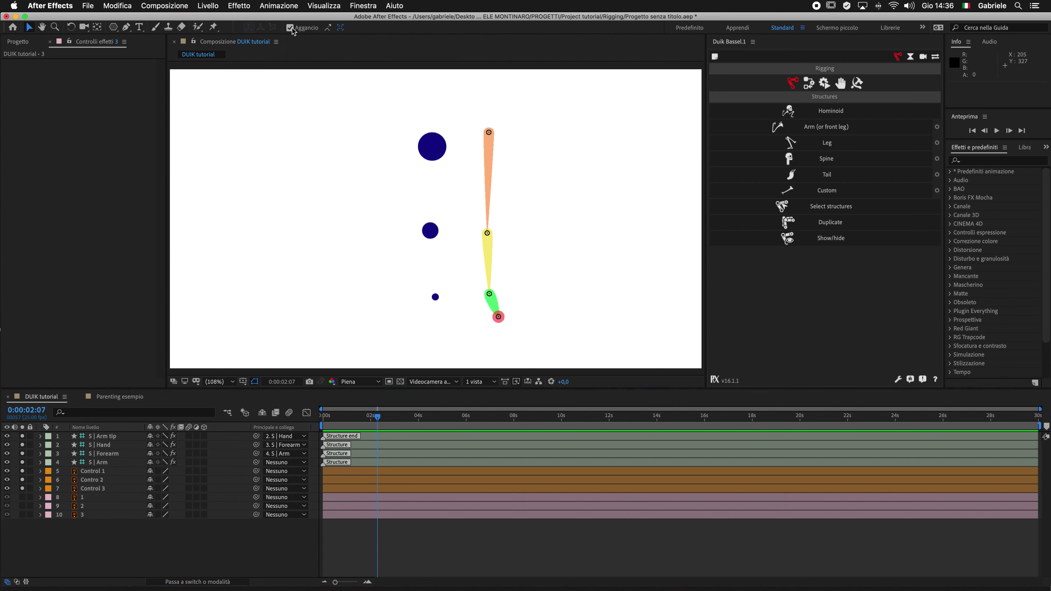
pyautogui.moveTo(488, 134)
pyautogui.mouseDown()
pyautogui.moveTo(422, 133)
pyautogui.moveTo(488, 143)
pyautogui.mouseUp()
# Step: Move the S | Arm structure onto the shoulder circle, briefly checking against the arm artwork
pyautogui.click(458, 277)
pyautogui.click(114, 556)
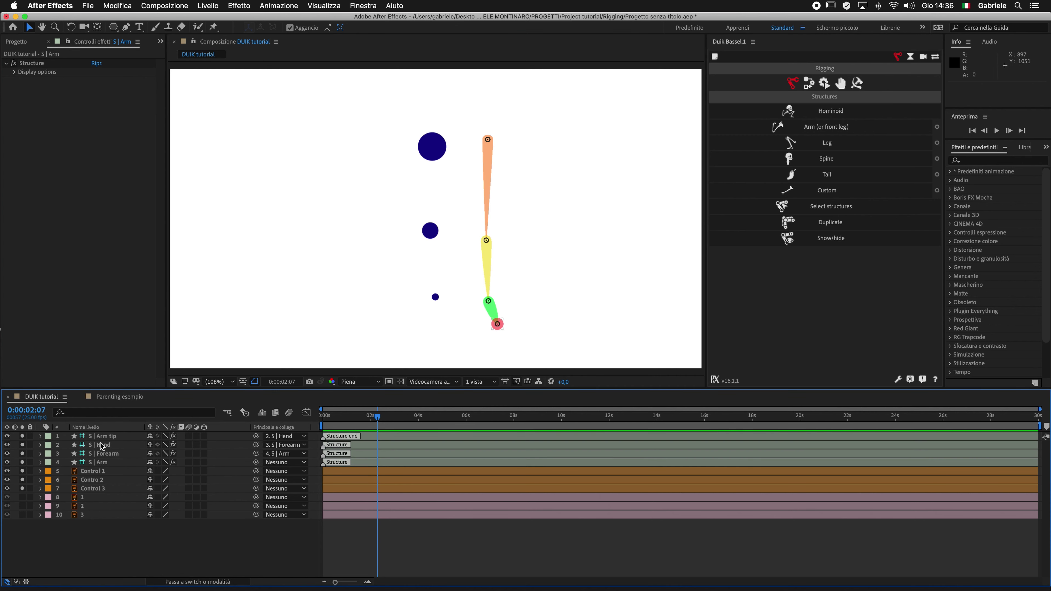
pyautogui.click(103, 463)
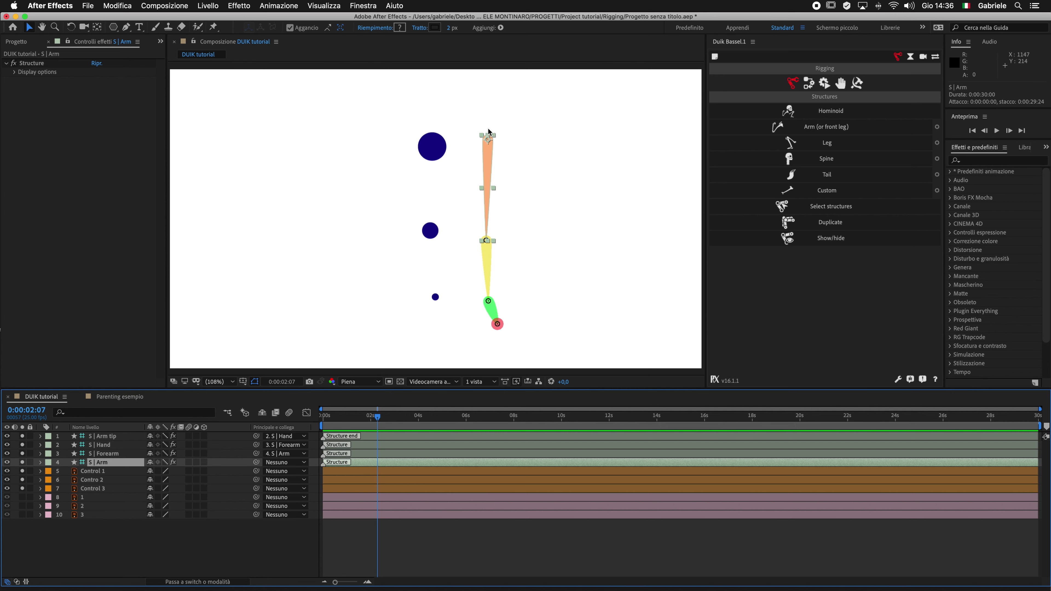
pyautogui.moveTo(488, 141); pyautogui.dragTo(429, 151)
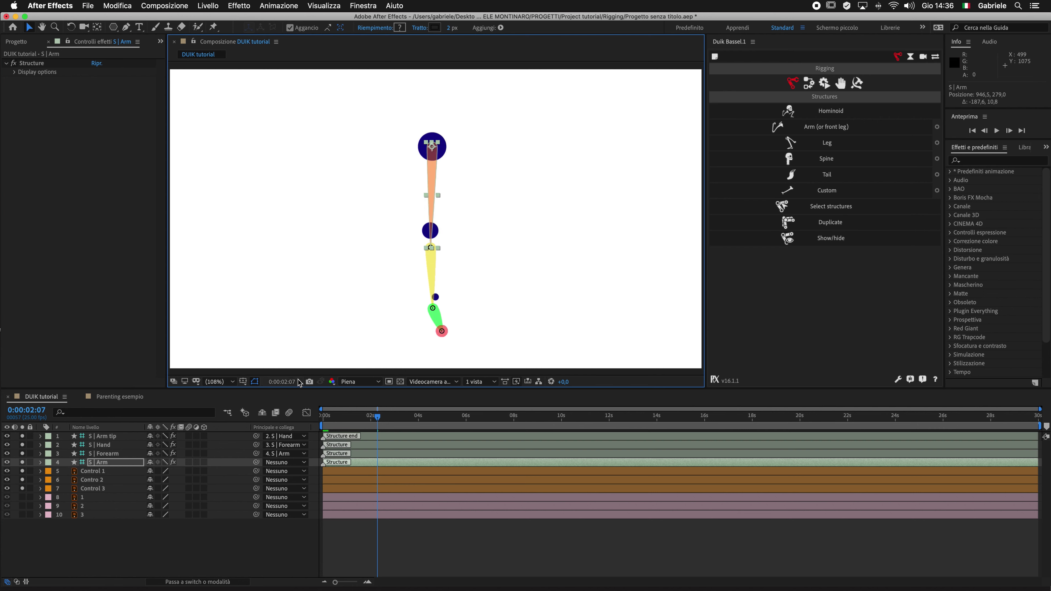
pyautogui.moveTo(22, 499); pyautogui.dragTo(22, 528)
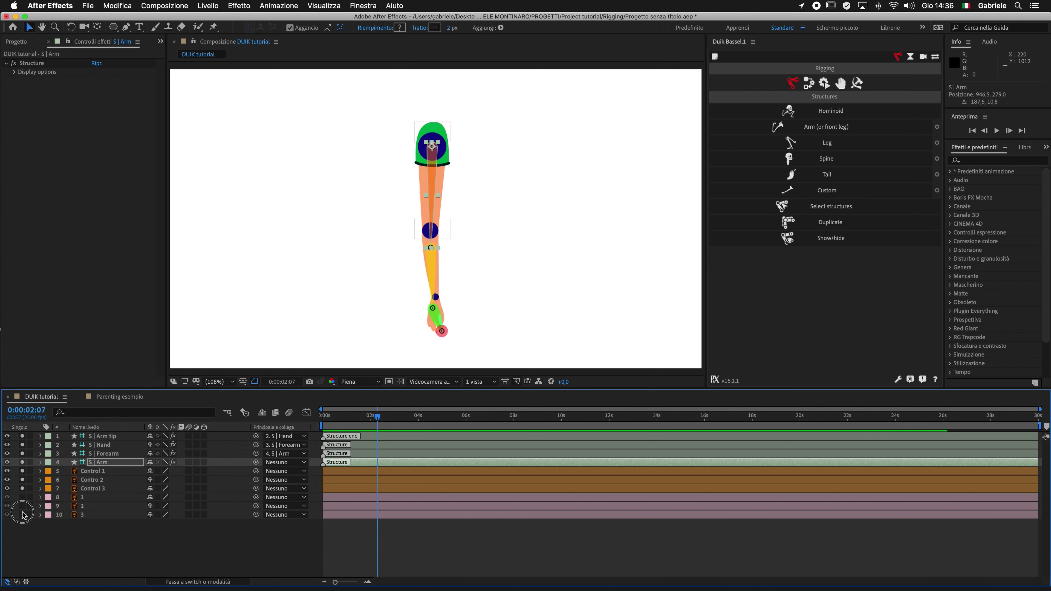
pyautogui.moveTo(22, 497); pyautogui.dragTo(21, 515)
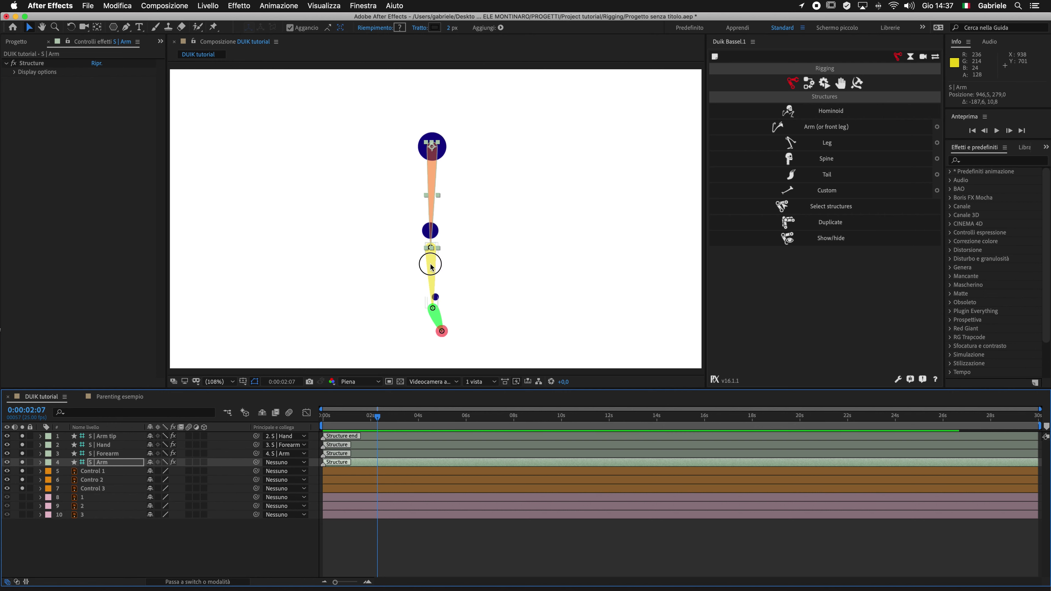
# Step: Bend the forearm joint and swing the hand joint to the lower left
pyautogui.click(431, 250)
pyautogui.moveTo(432, 249)
pyautogui.mouseDown()
pyautogui.moveTo(331, 222)
pyautogui.moveTo(428, 233)
pyautogui.mouseUp()
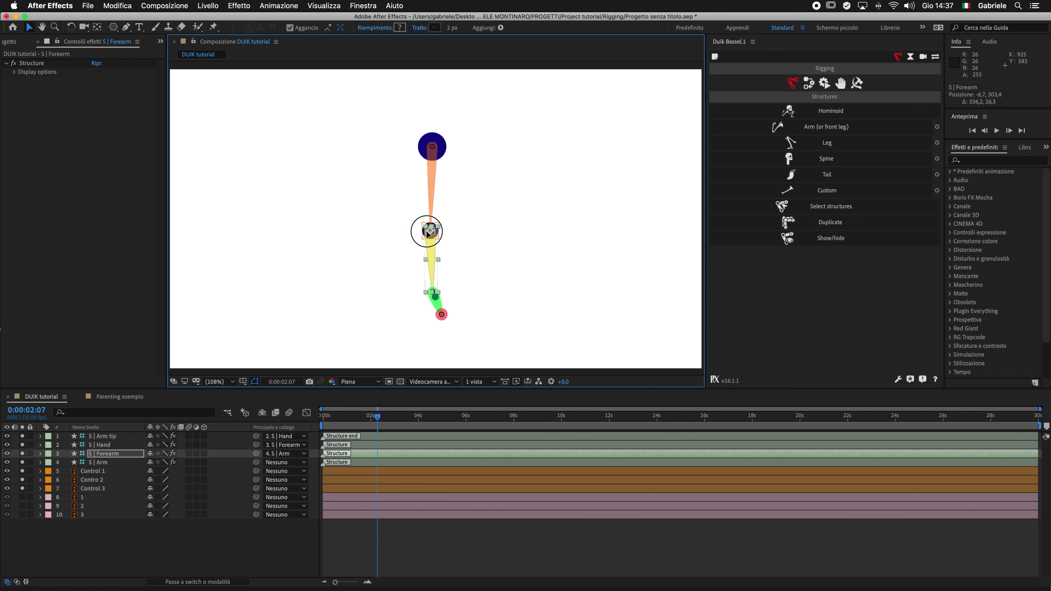
pyautogui.rightClick(426, 231)
pyautogui.click(523, 180)
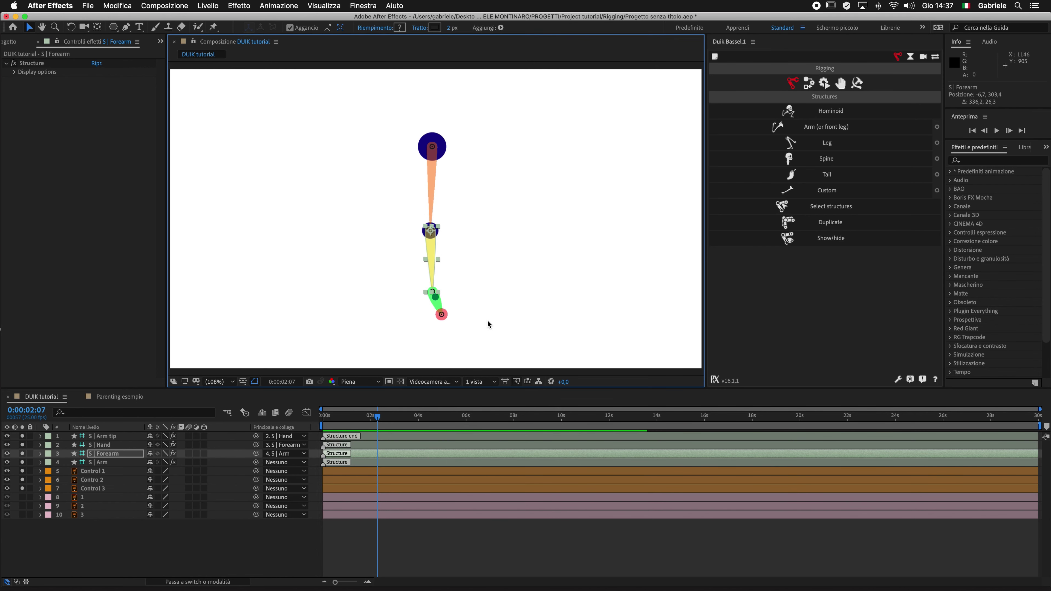
pyautogui.moveTo(432, 292); pyautogui.dragTo(372, 292)
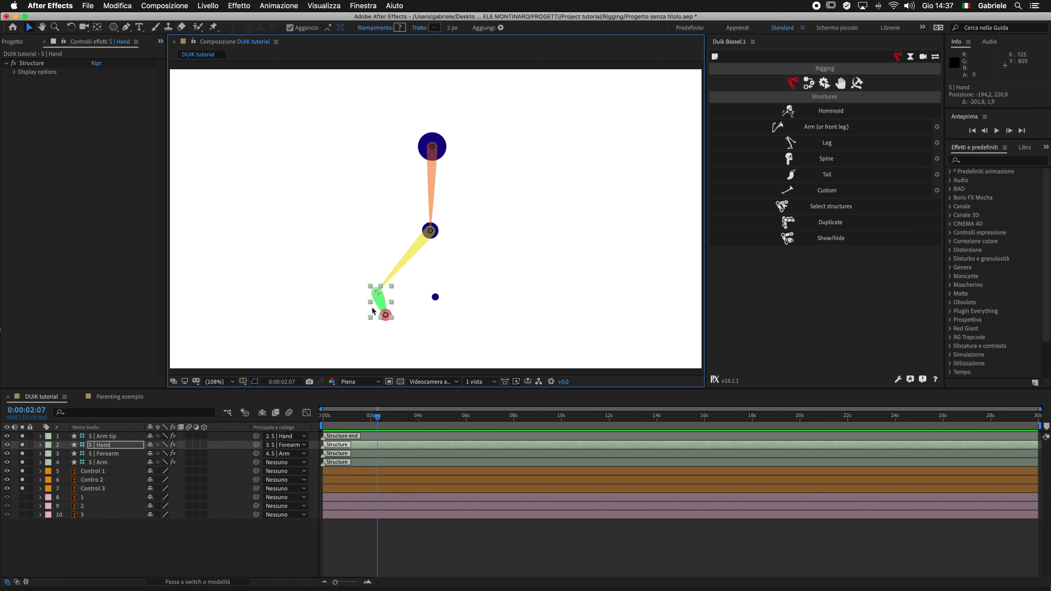
# Step: Move the hand controller so the hand bone hangs straight down
pyautogui.moveTo(377, 293); pyautogui.dragTo(438, 300)
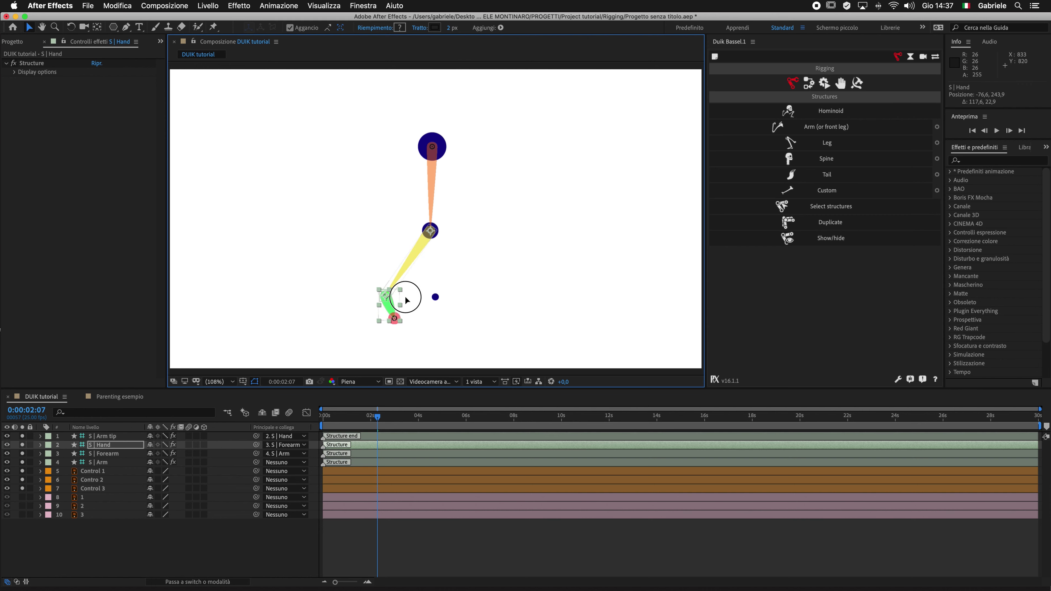
pyautogui.scroll(2, 437, 300)
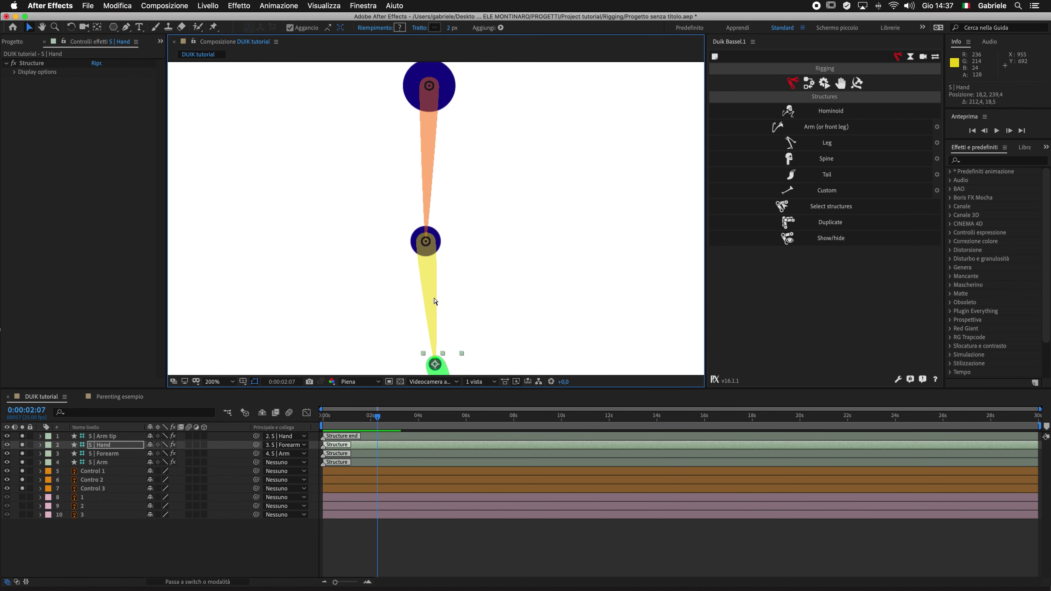
pyautogui.scroll(3, 453, 185)
pyautogui.scroll(-5, 434, 316)
pyautogui.scroll(3, 426, 321)
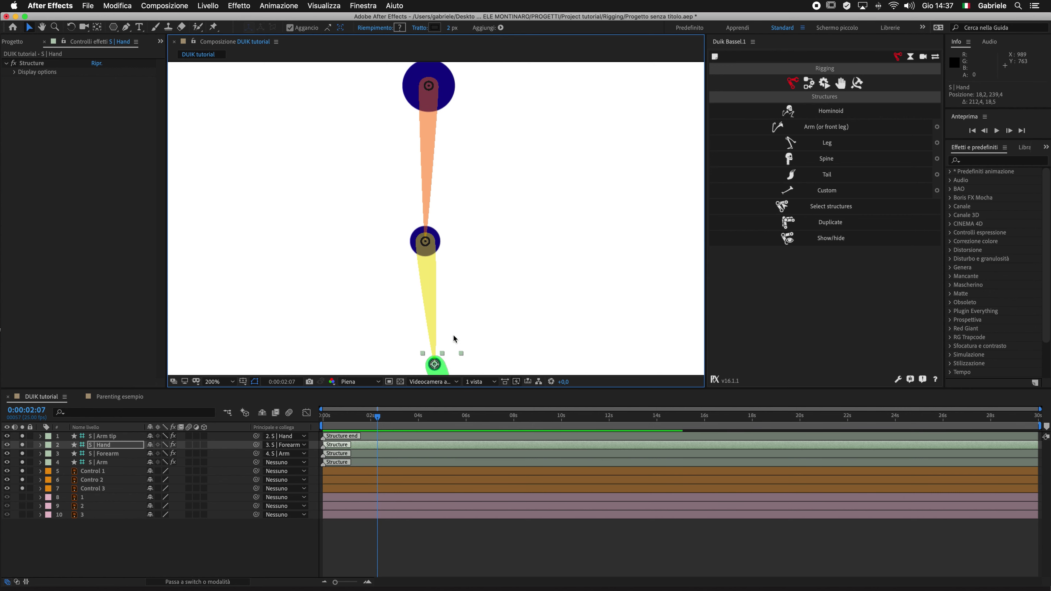
pyautogui.scroll(-5, 453, 340)
pyautogui.hscroll(-3, 453, 340)
pyautogui.moveTo(493, 254); pyautogui.dragTo(492, 250)
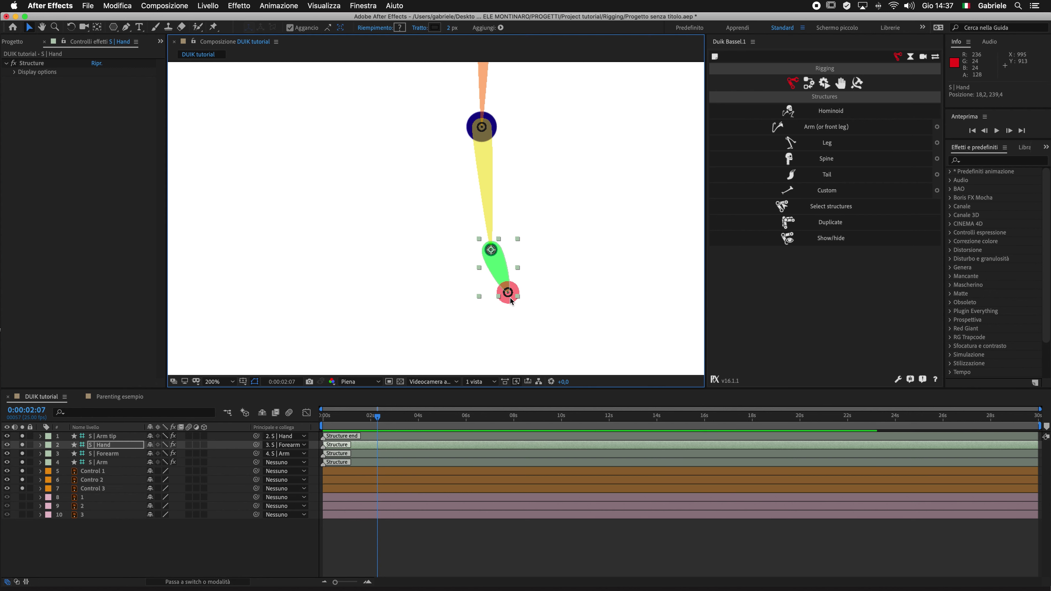
# Step: Show hand layer 3, place the arm tip on the drawn hand, and fit the viewer
pyautogui.moveTo(508, 292)
pyautogui.mouseDown()
pyautogui.moveTo(541, 333)
pyautogui.moveTo(603, 208)
pyautogui.mouseUp()
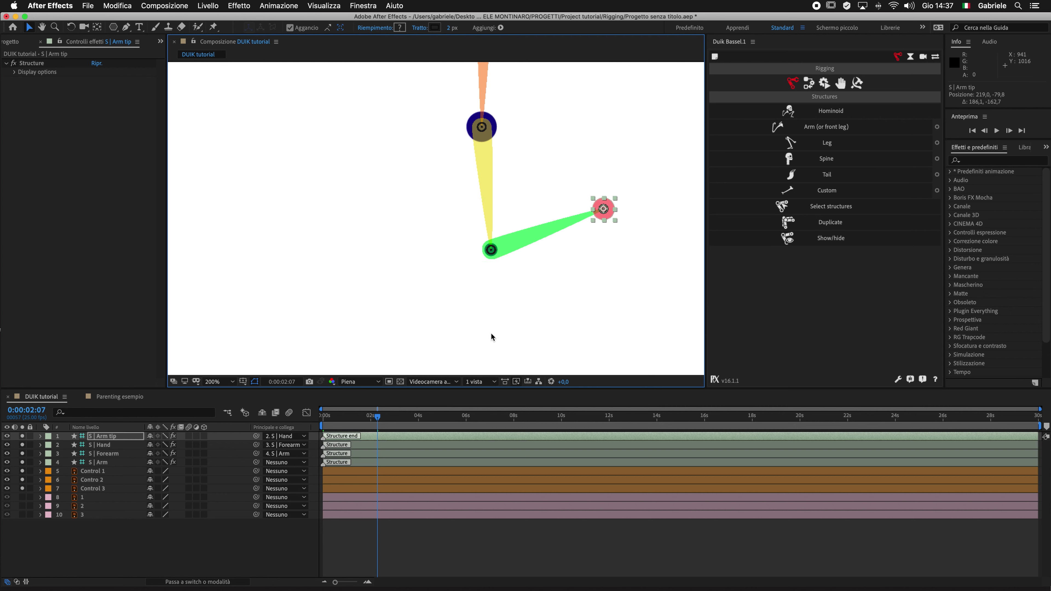
pyautogui.click(22, 515)
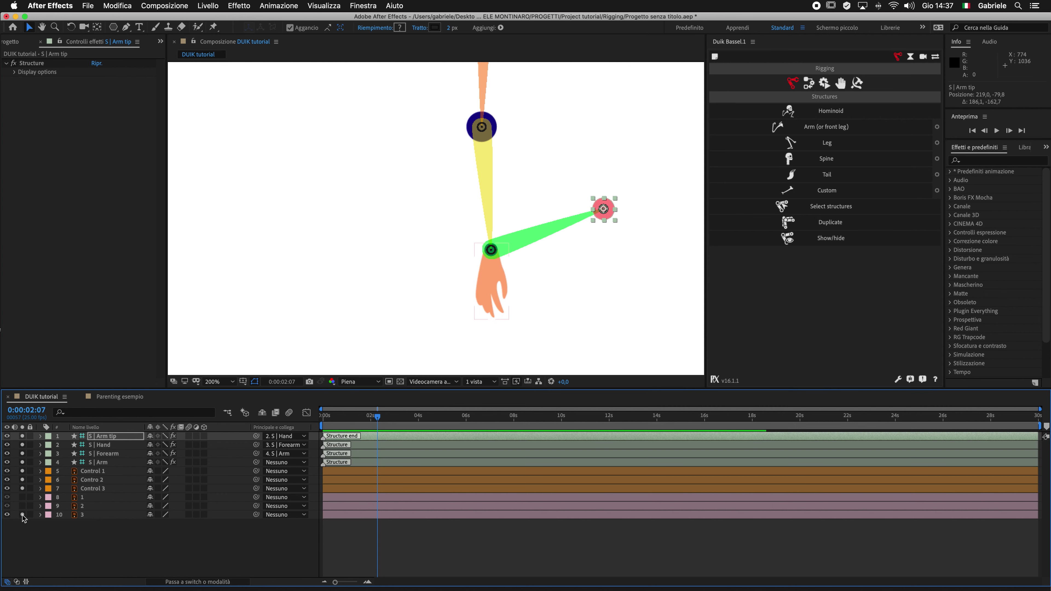
pyautogui.moveTo(605, 209); pyautogui.dragTo(491, 303)
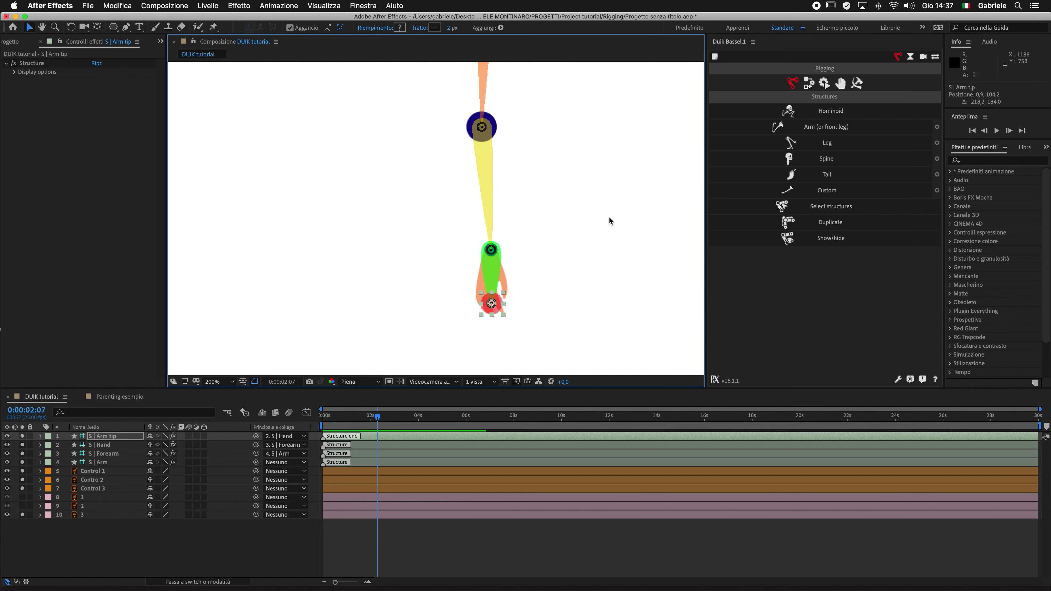
pyautogui.click(532, 317)
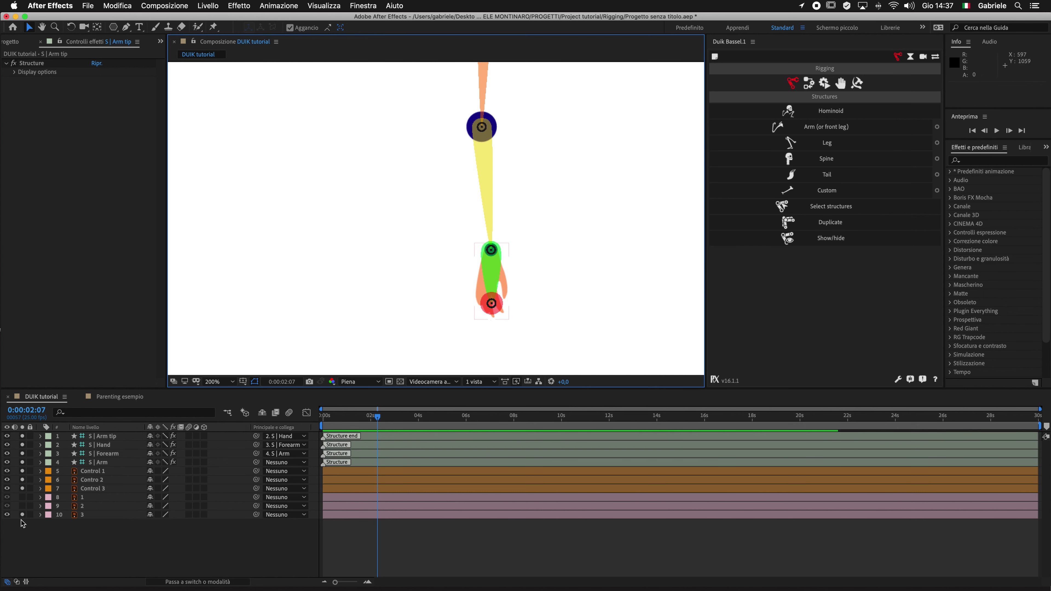
pyautogui.scroll(-3, 384, 333)
pyautogui.scroll(2, 475, 177)
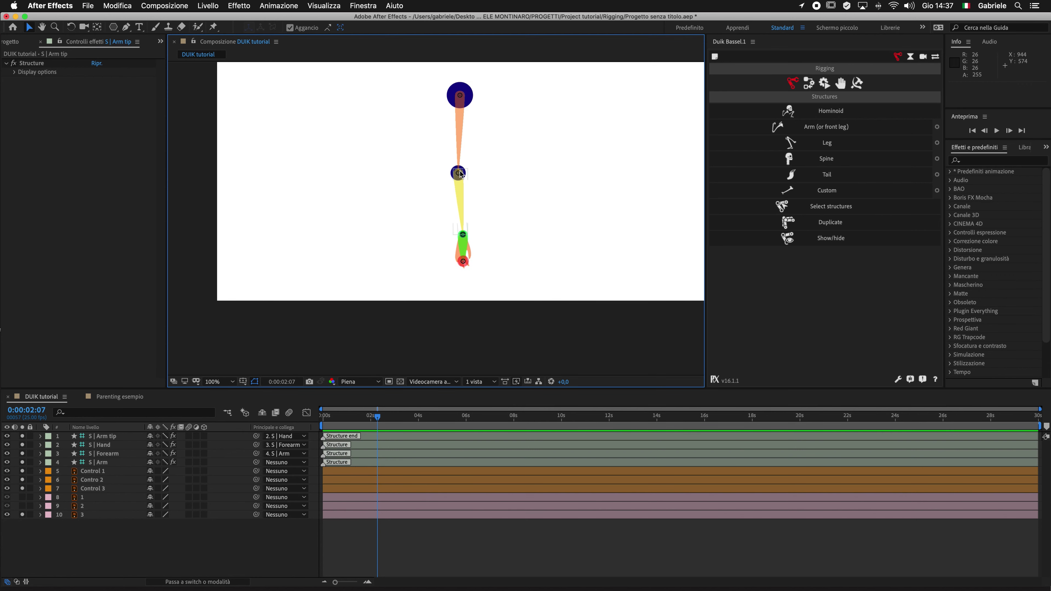
pyautogui.click(220, 382)
pyautogui.click(215, 389)
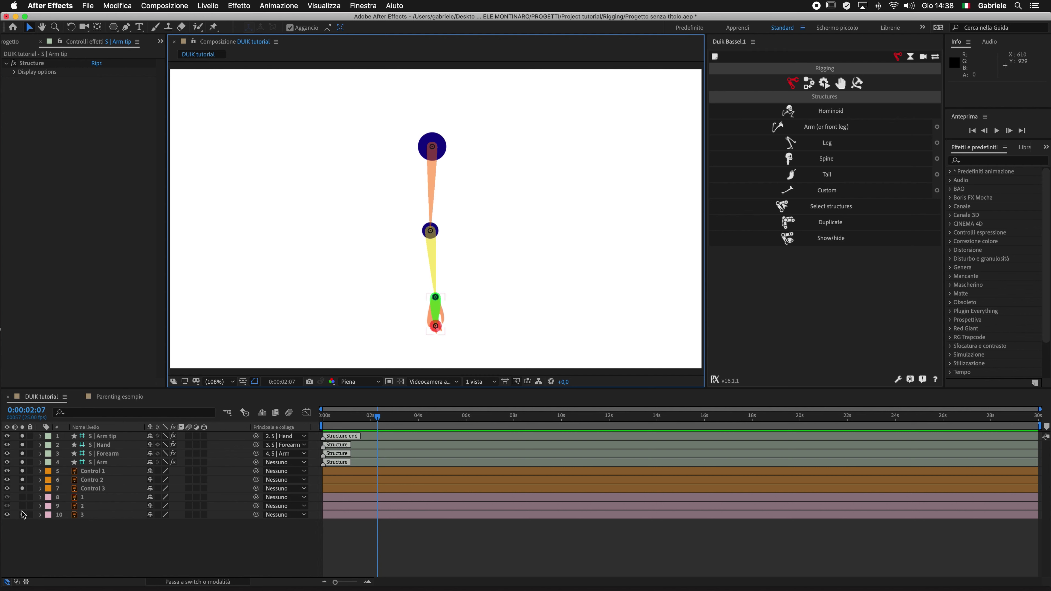
# Step: Show arm drawing layers 1 and 2 and hide the Control 1–3 layers
pyautogui.moveTo(25, 499); pyautogui.dragTo(25, 508)
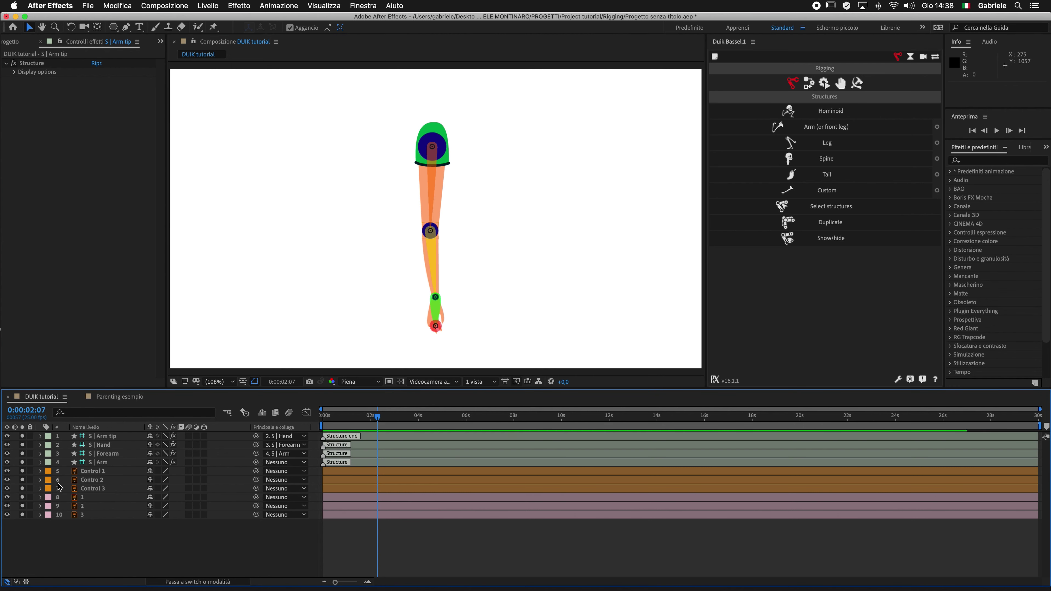
pyautogui.click(86, 474)
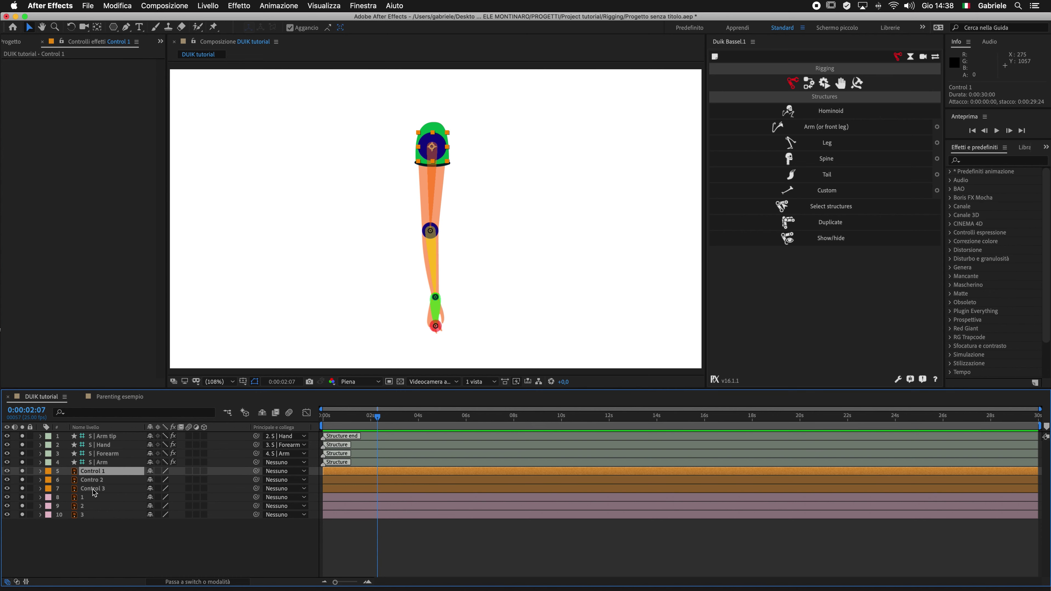
pyautogui.keyDown('shift'); pyautogui.click(95, 490); pyautogui.keyUp('shift')
pyautogui.moveTo(23, 475); pyautogui.dragTo(24, 490)
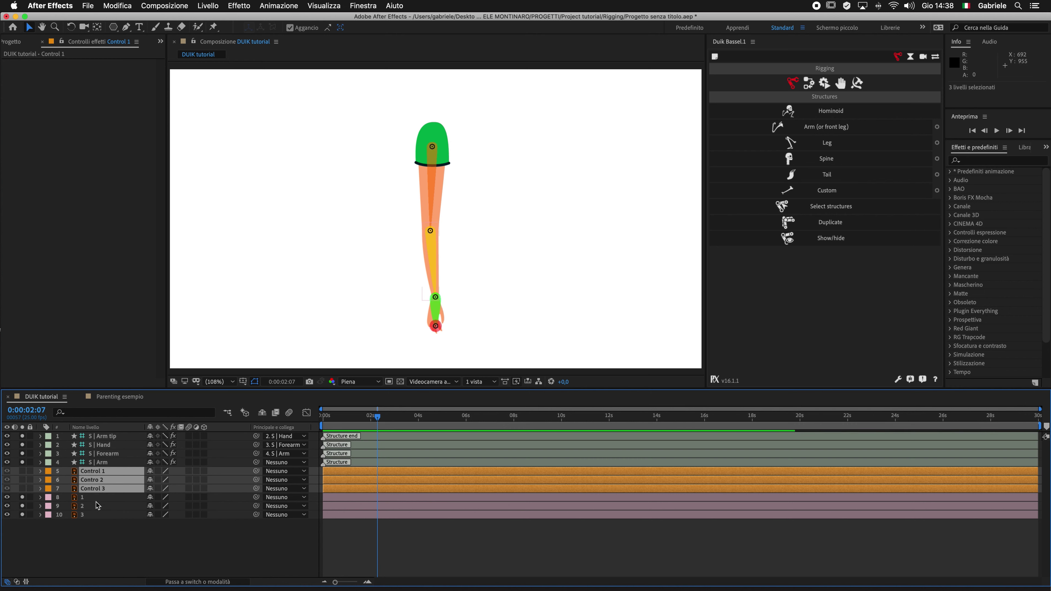
# Step: Test-move the S | Arm bones and upper-arm drawing, then undo the drawing move with Cmd+Z
pyautogui.click(87, 497)
pyautogui.click(86, 506)
pyautogui.click(86, 515)
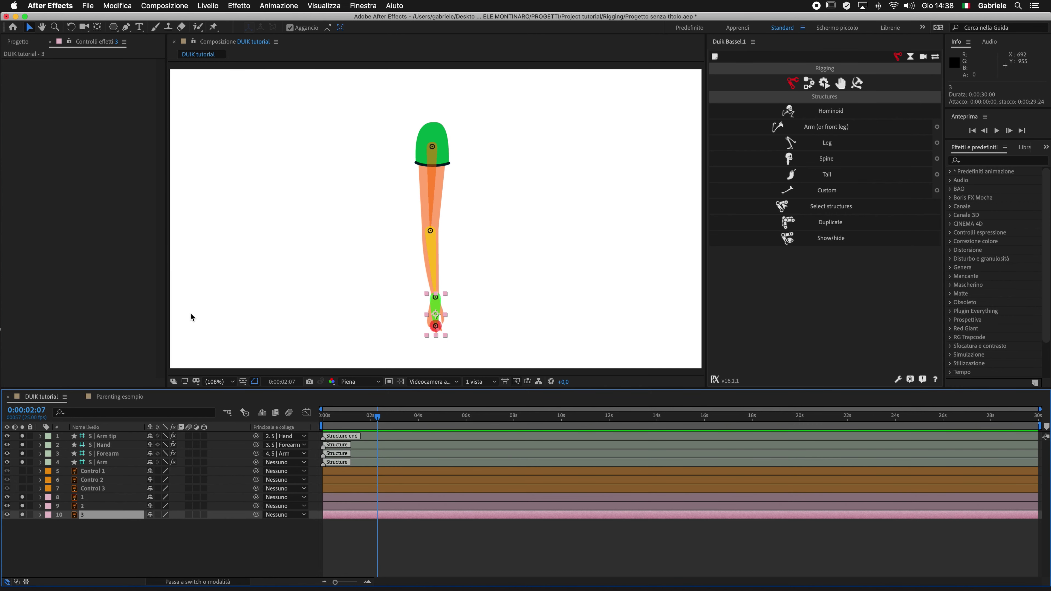
pyautogui.click(430, 149)
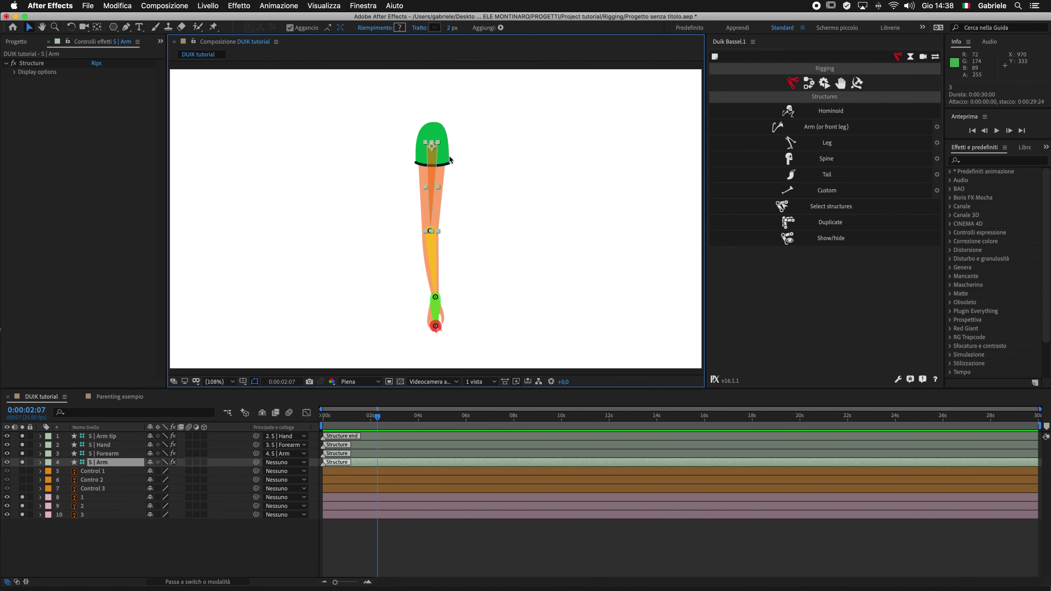
pyautogui.moveTo(435, 152); pyautogui.dragTo(371, 141)
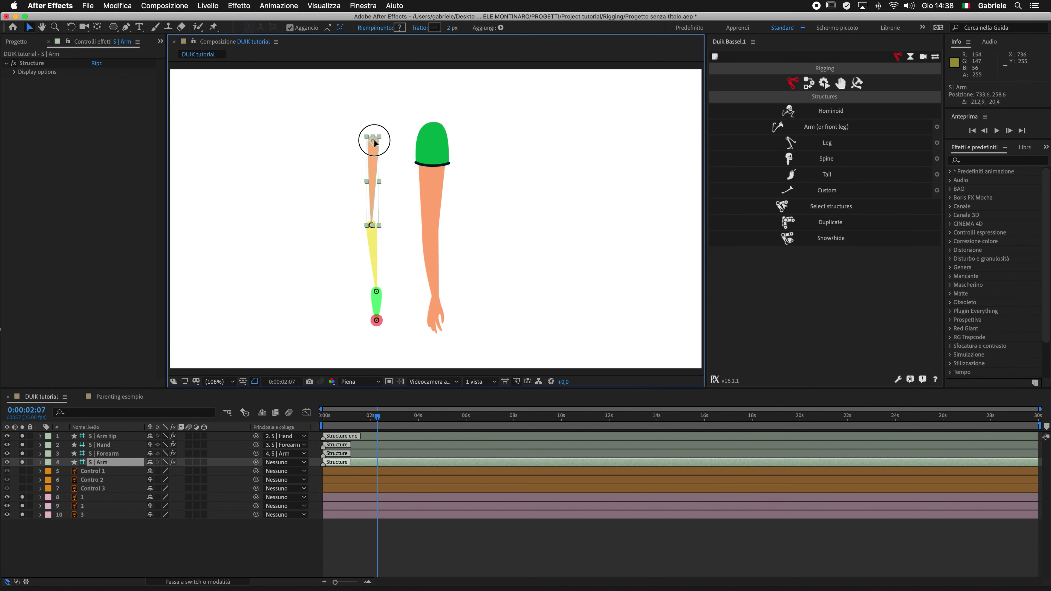
pyautogui.click(430, 177)
pyautogui.moveTo(431, 177); pyautogui.dragTo(459, 175)
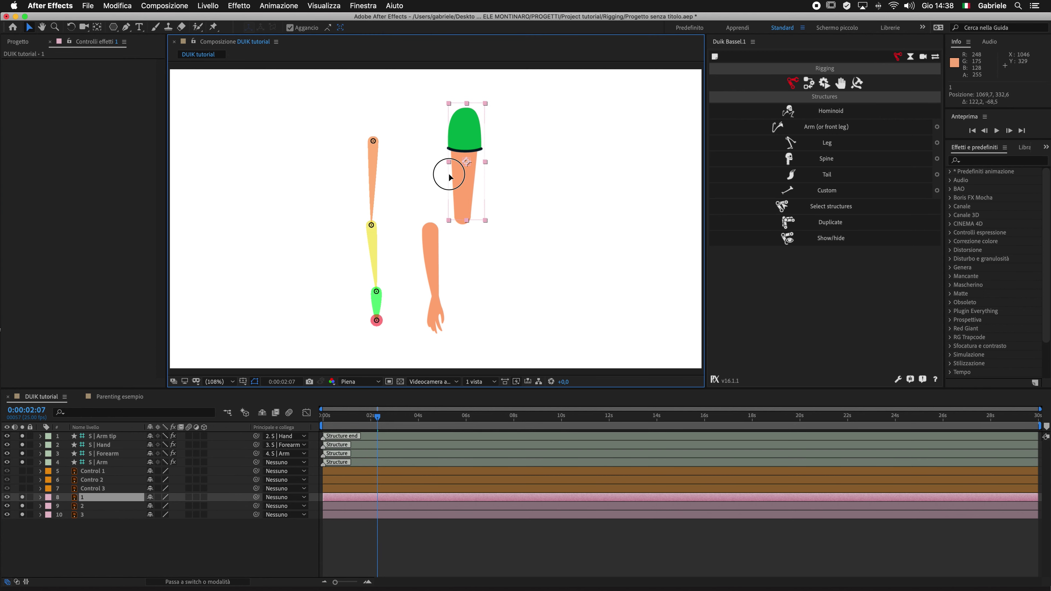
pyautogui.press('Return')
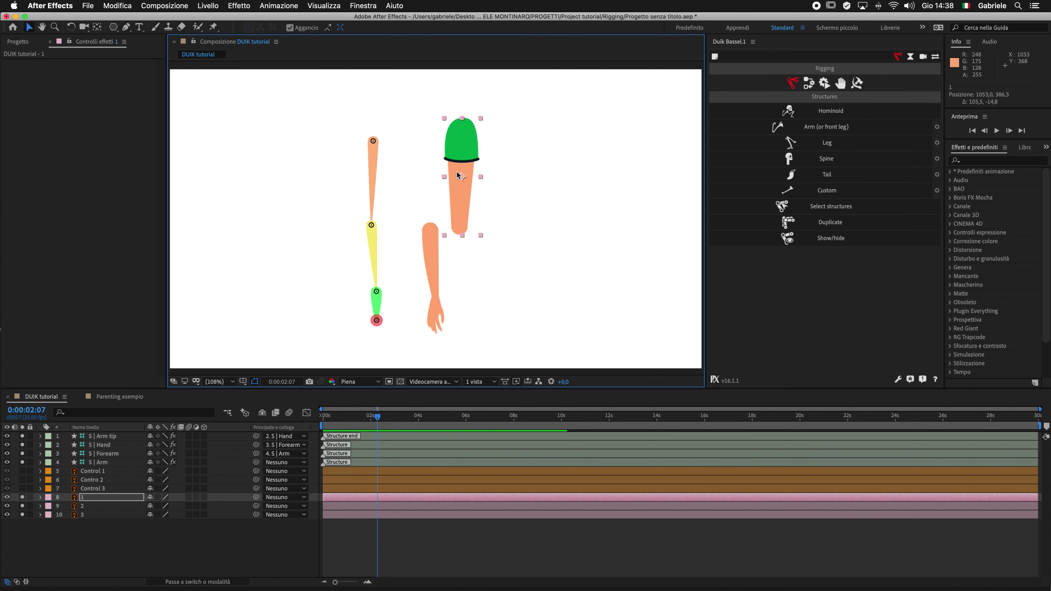
pyautogui.press('super+z')
pyautogui.press('super+z')
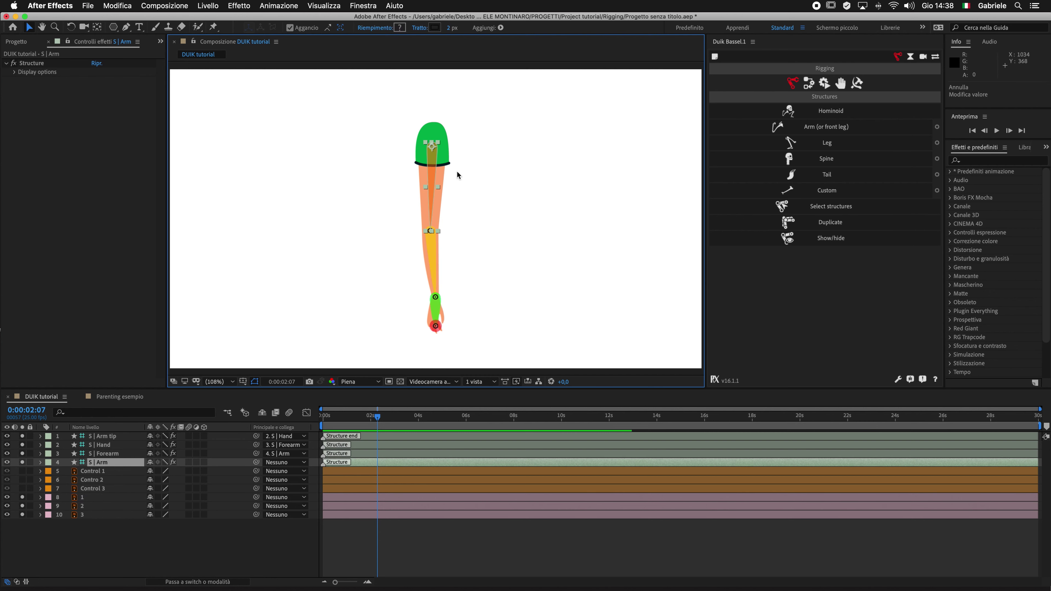
# Step: Pick-whip upper-arm drawing layer 1's Parent & Link to layer 4, S | Arm
pyautogui.click(101, 515)
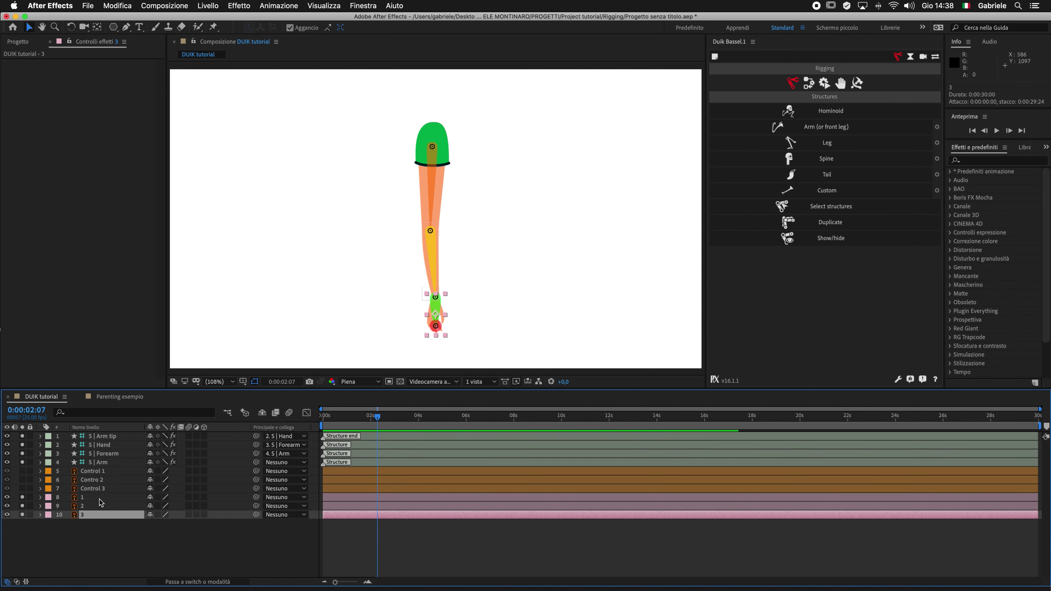
pyautogui.click(91, 499)
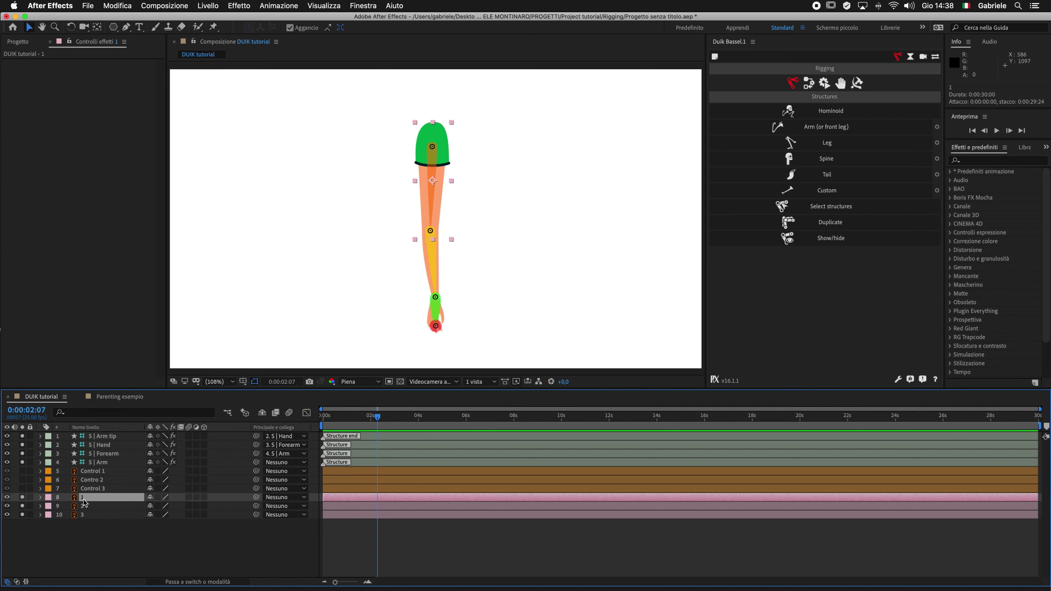
pyautogui.click(99, 463)
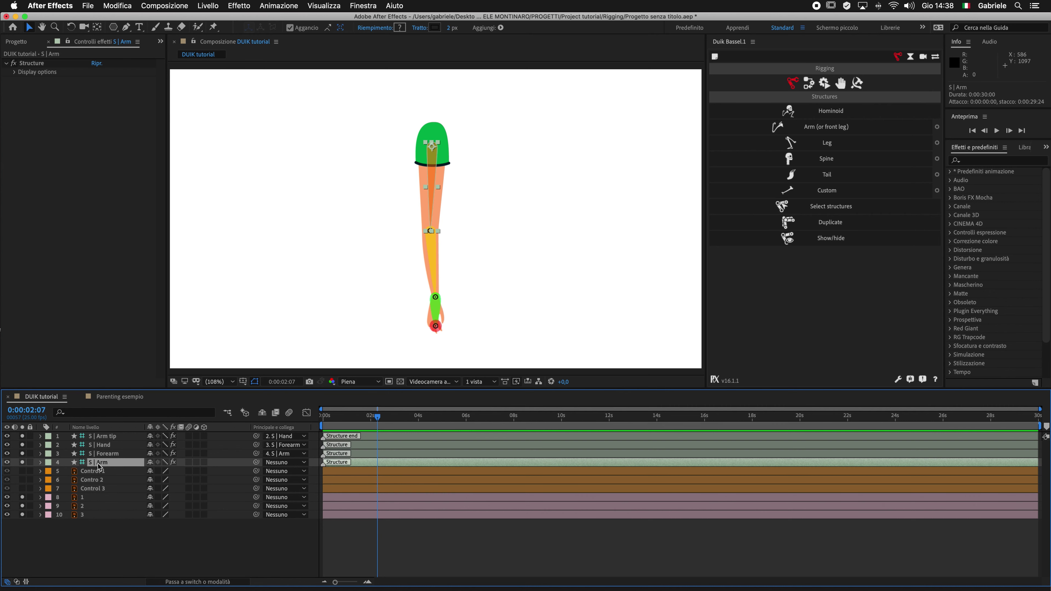
pyautogui.click(96, 499)
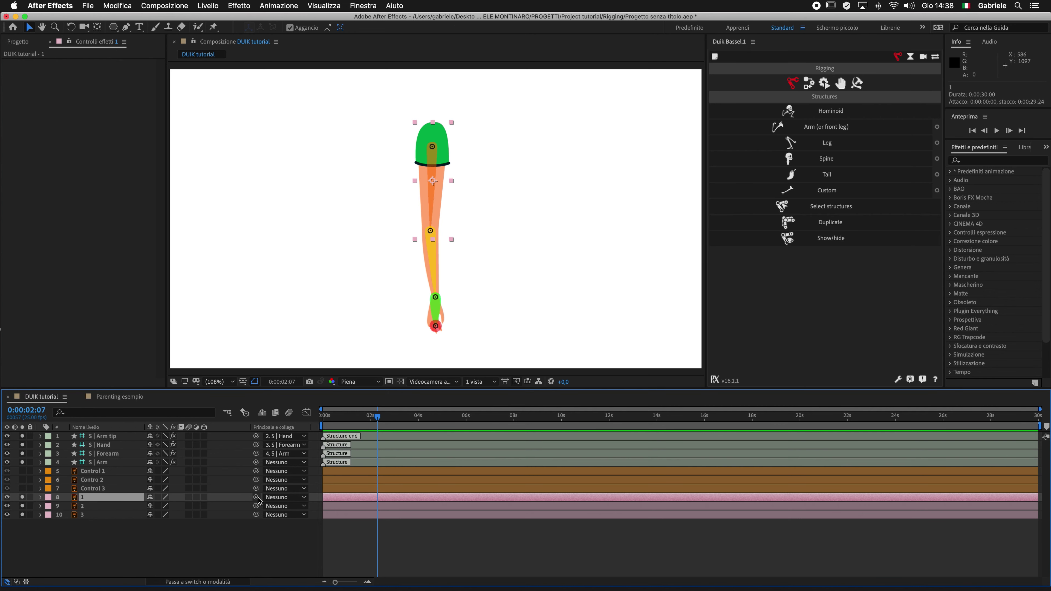
pyautogui.moveTo(257, 497); pyautogui.dragTo(101, 466)
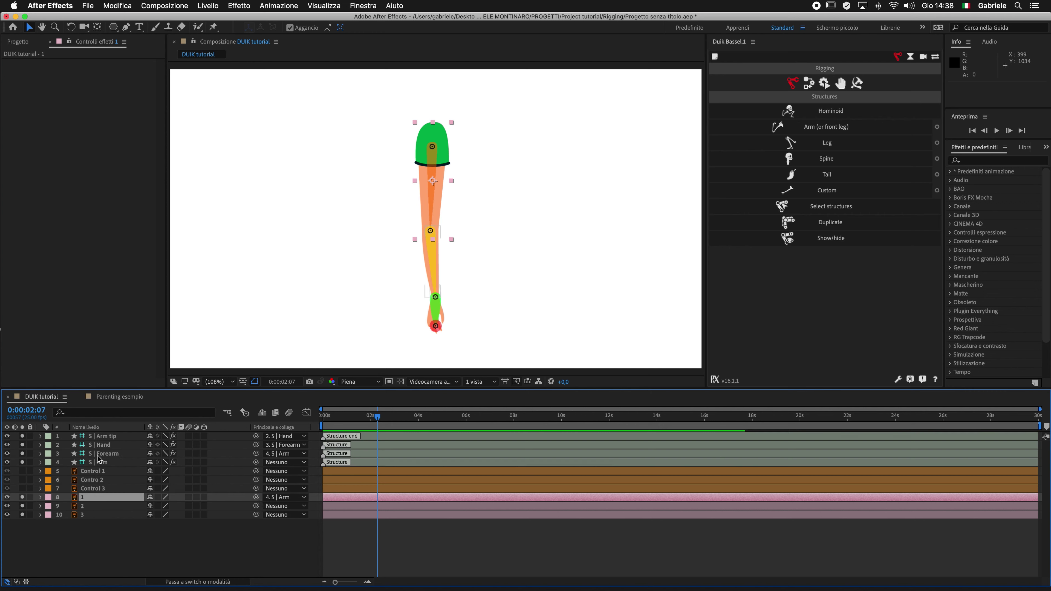
pyautogui.click(101, 462)
# Step: Drag the S | Arm and S | Forearm structures so the bones sit on the arm artwork
pyautogui.moveTo(445, 154); pyautogui.dragTo(334, 142)
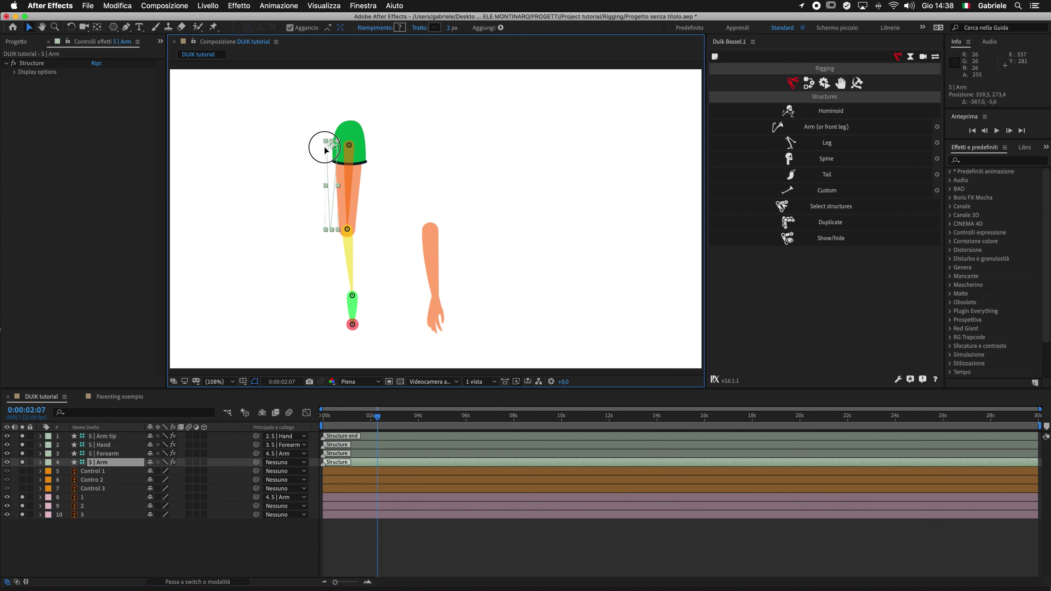
pyautogui.click(334, 143)
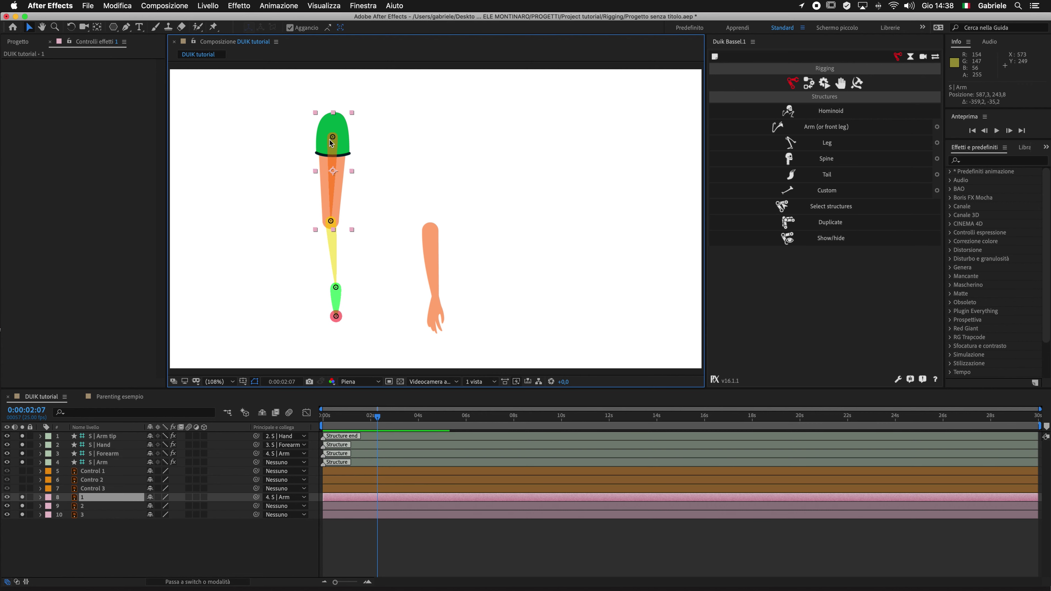
pyautogui.click(99, 463)
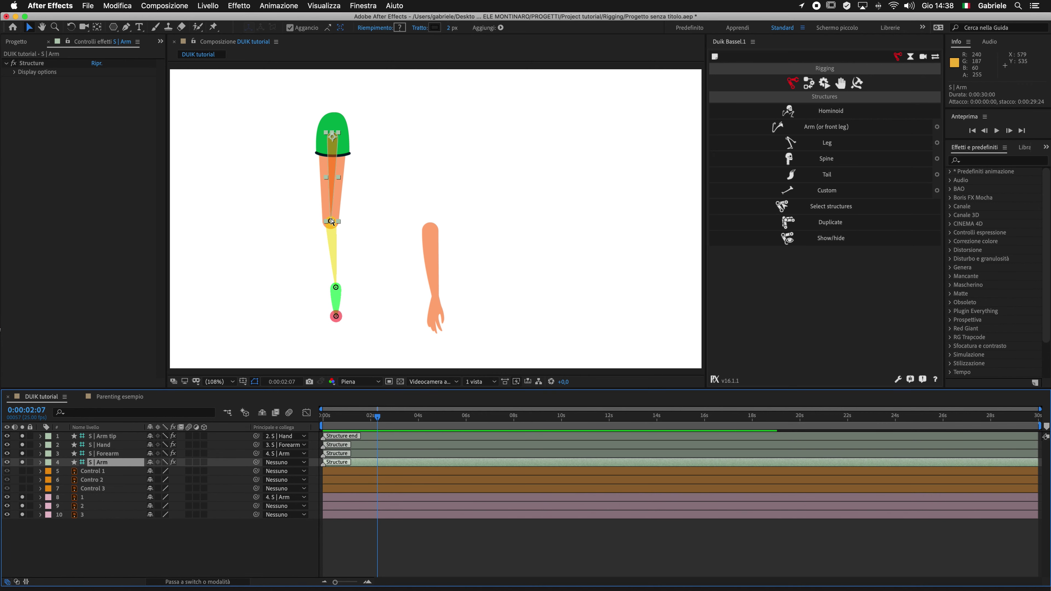
pyautogui.click(429, 246)
pyautogui.click(337, 252)
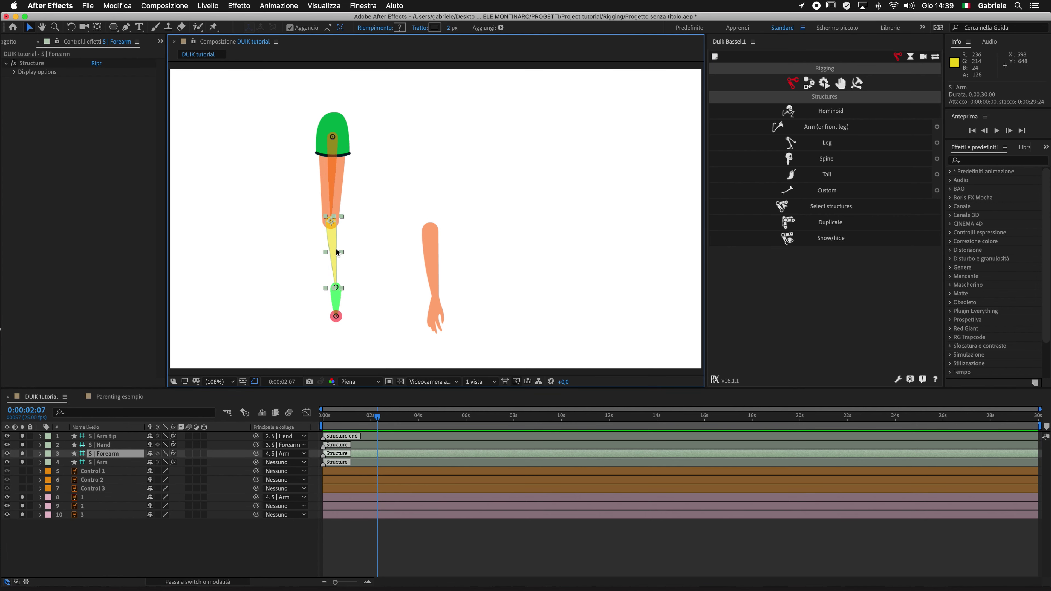
pyautogui.moveTo(333, 252); pyautogui.dragTo(388, 268)
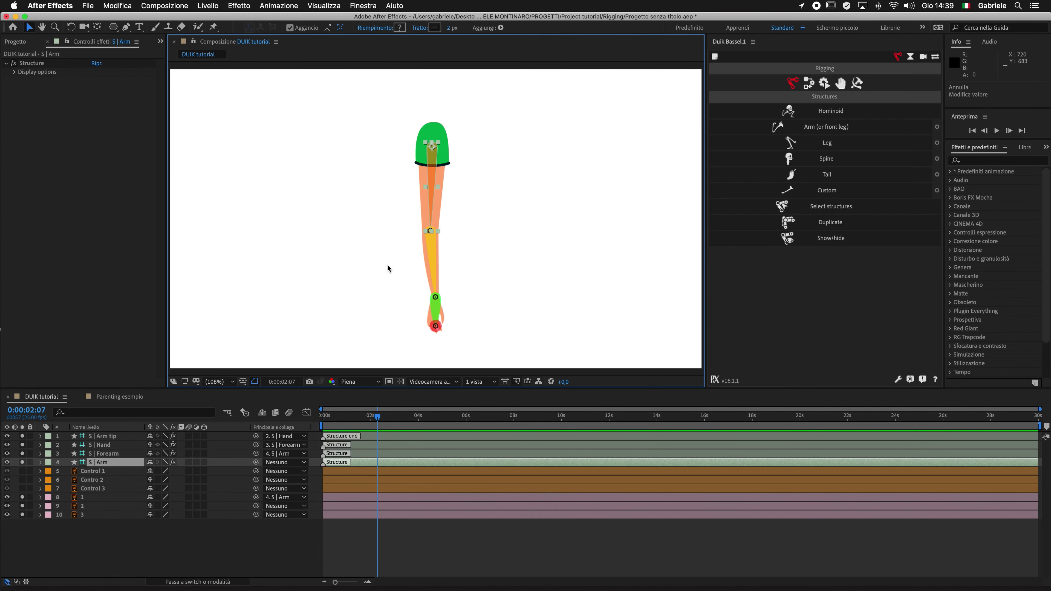
pyautogui.click(84, 507)
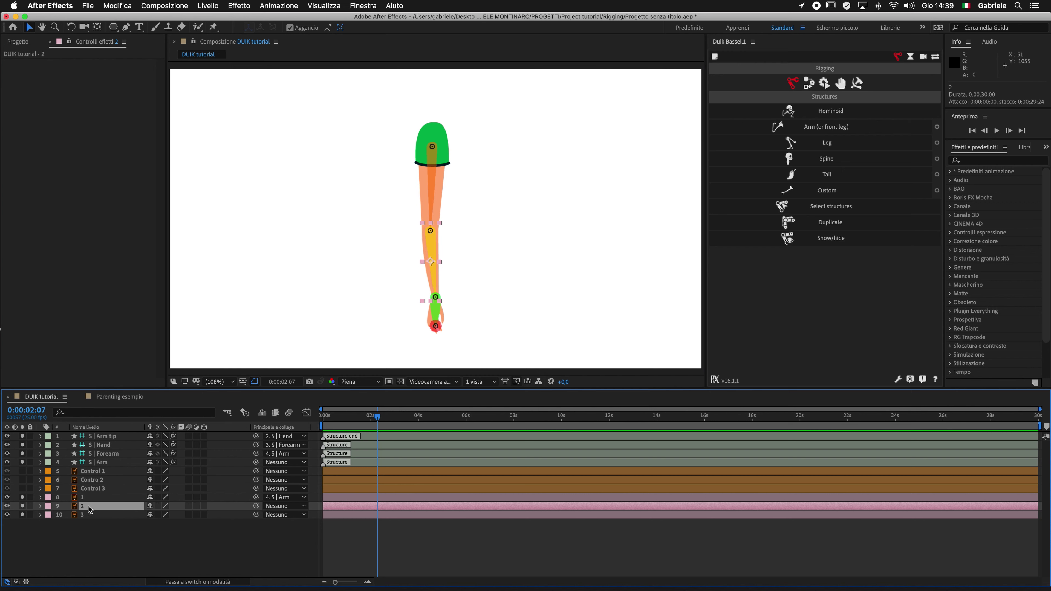
# Step: Pick-whip forearm artwork layer 2's Parent to the S | Forearm structure
pyautogui.click(104, 454)
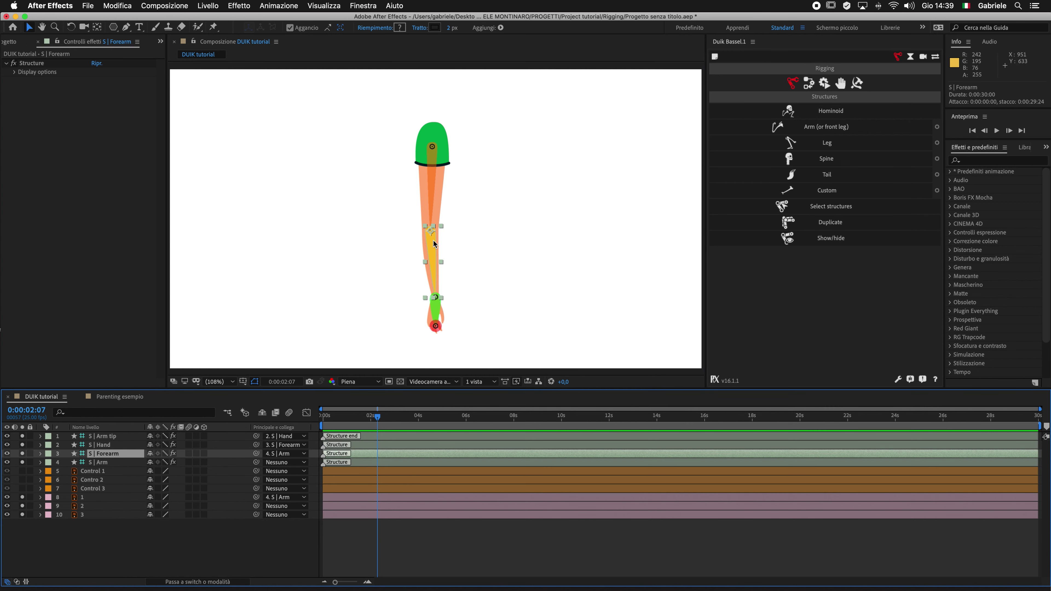
pyautogui.click(85, 506)
pyautogui.moveTo(256, 506)
pyautogui.mouseDown()
pyautogui.moveTo(138, 484)
pyautogui.moveTo(104, 456)
pyautogui.mouseUp()
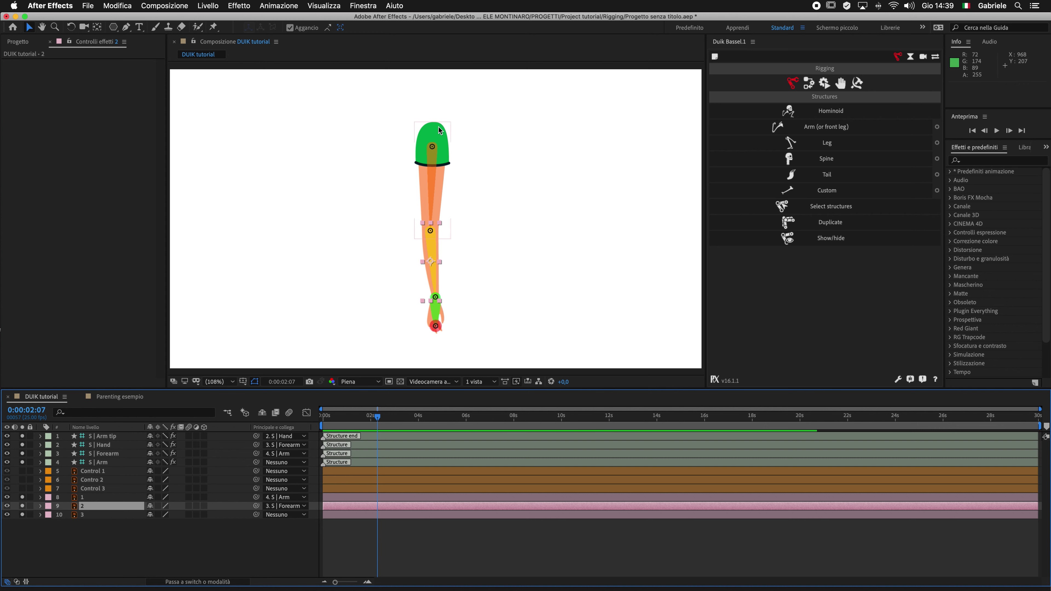
# Step: Drag S | Forearm, then S | Arm, aside to test the parenting, undoing each move
pyautogui.click(106, 458)
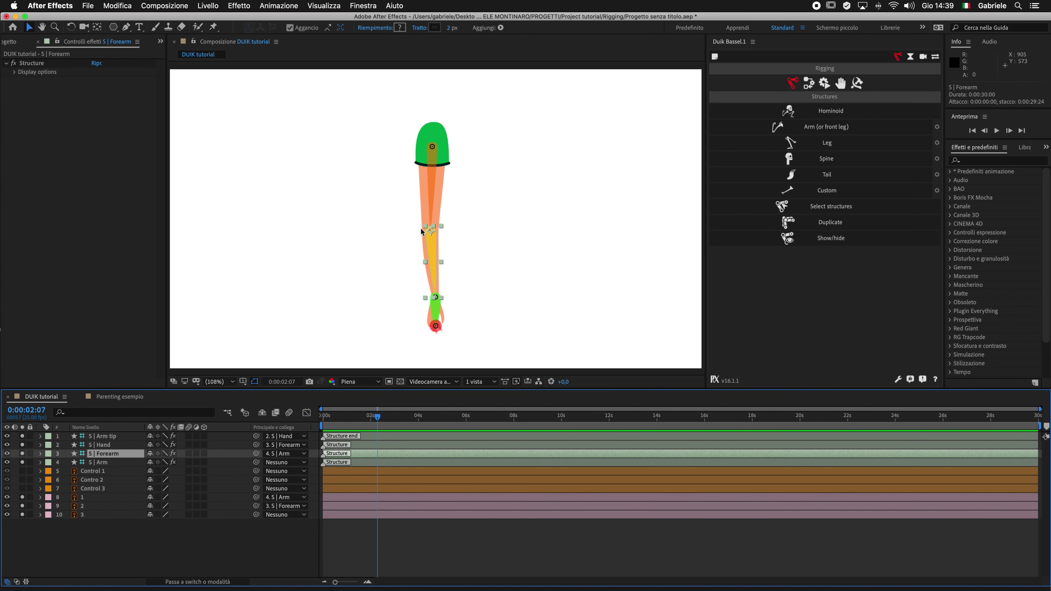
pyautogui.moveTo(421, 231); pyautogui.dragTo(338, 230)
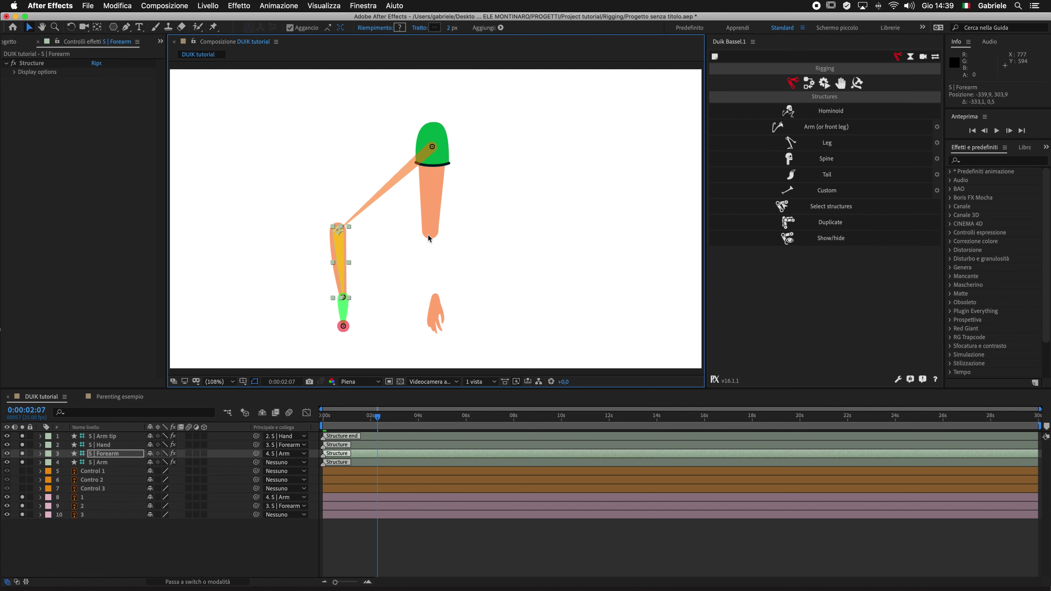
pyautogui.click(385, 245)
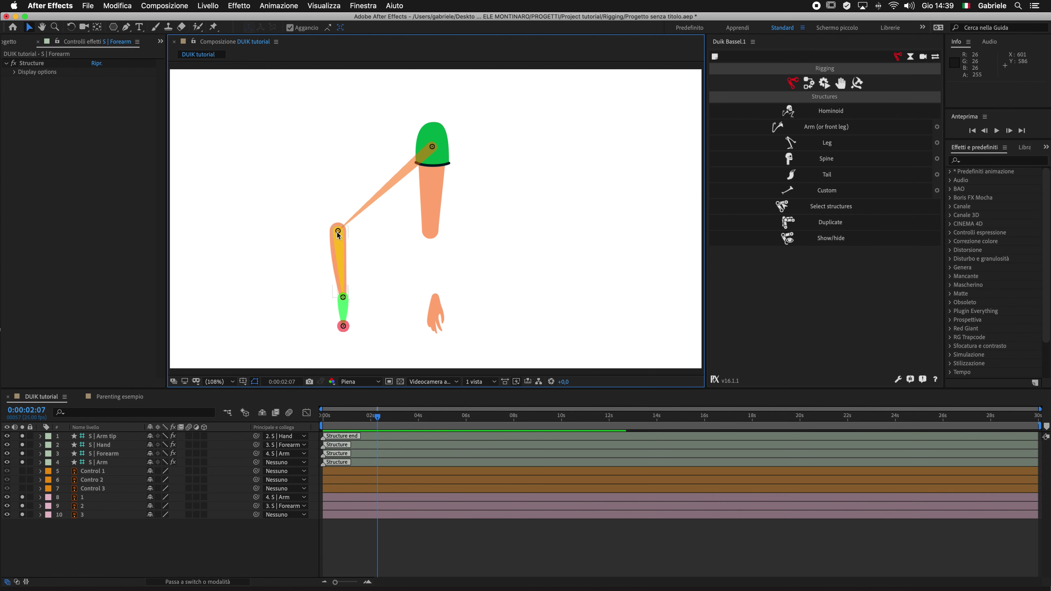
pyautogui.click(339, 235)
pyautogui.press('super+z')
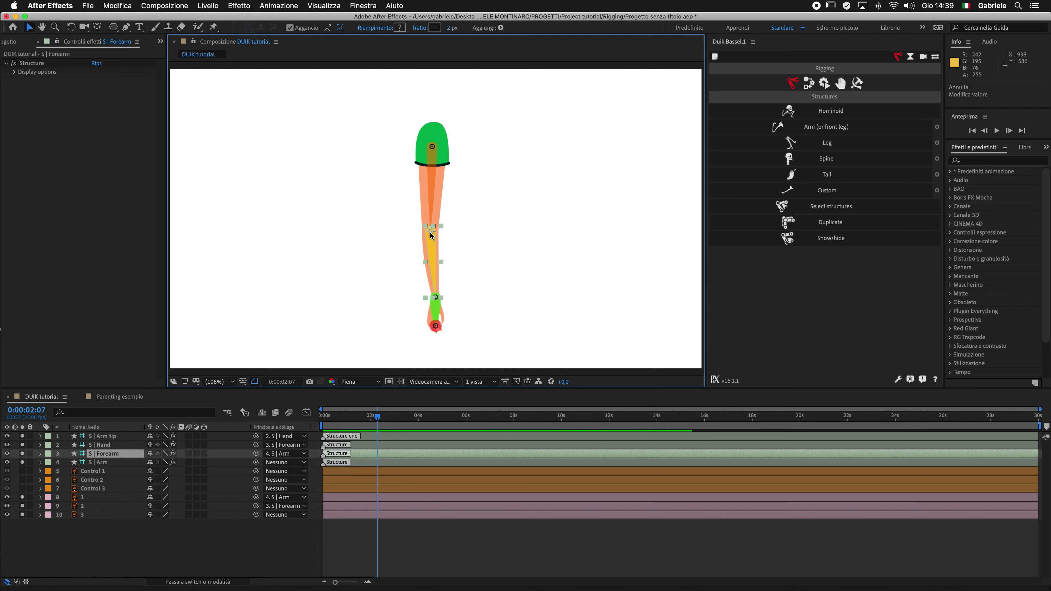
pyautogui.click(433, 173)
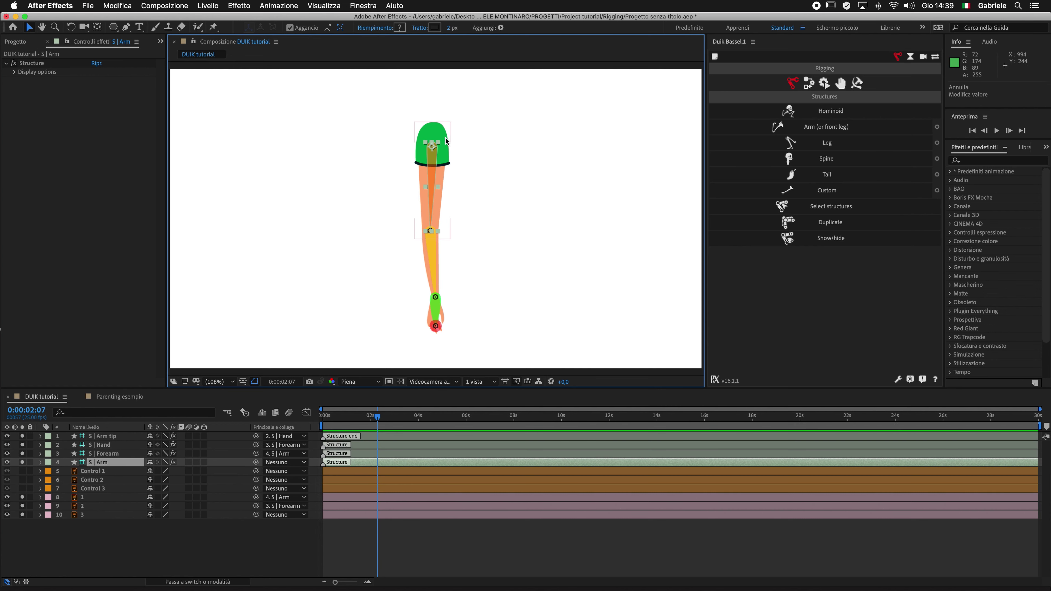
pyautogui.moveTo(444, 144); pyautogui.dragTo(341, 143)
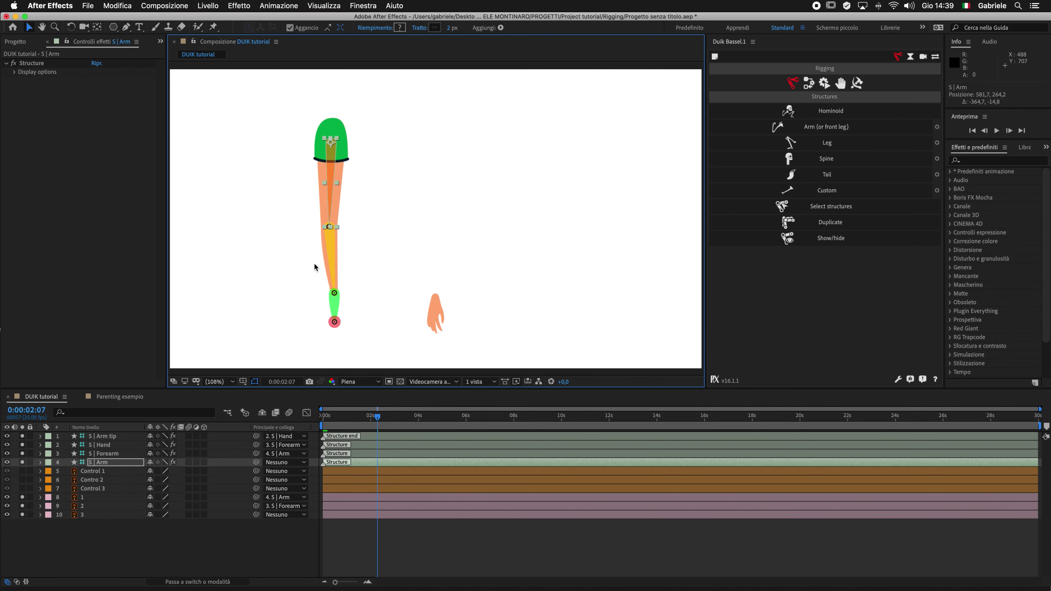
pyautogui.click(317, 266)
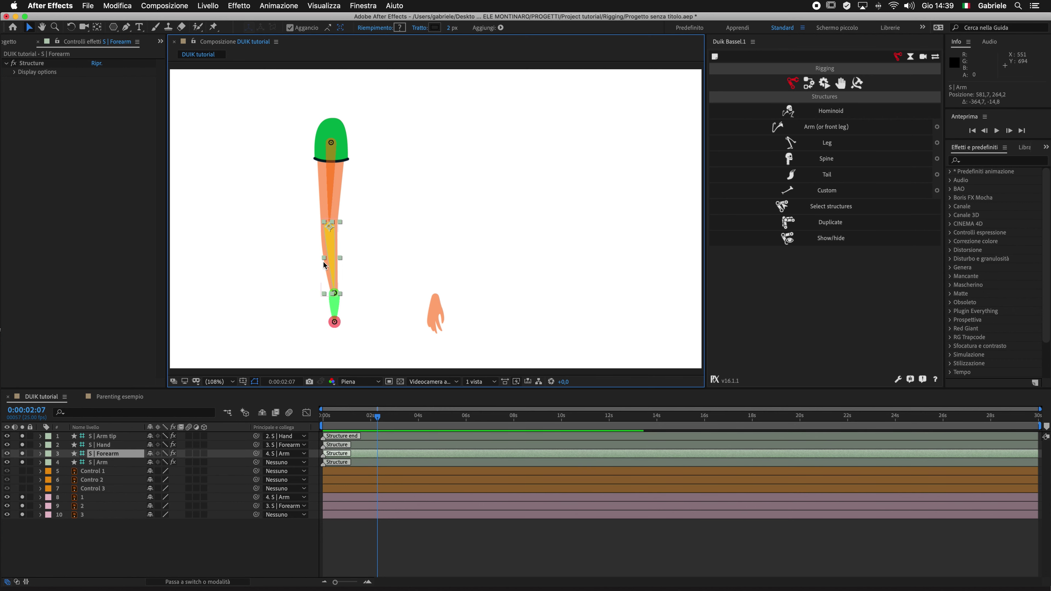
pyautogui.press('super+z')
pyautogui.press('super+z')
pyautogui.press('super+z')
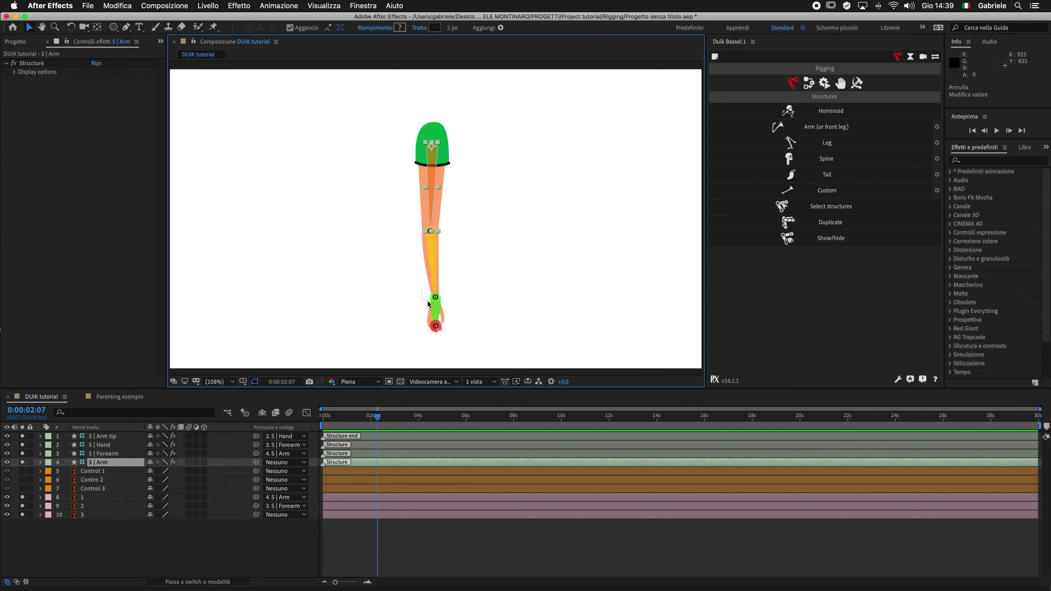
pyautogui.click(436, 308)
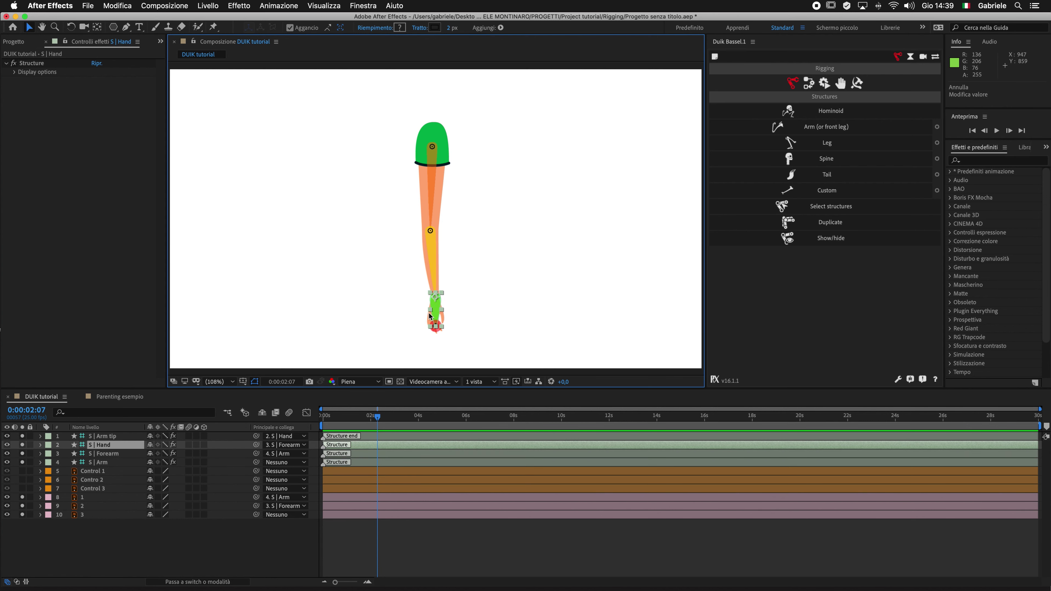
# Step: Pick-whip hand artwork layer 3's Parent & Link to the S | Hand structure
pyautogui.click(102, 516)
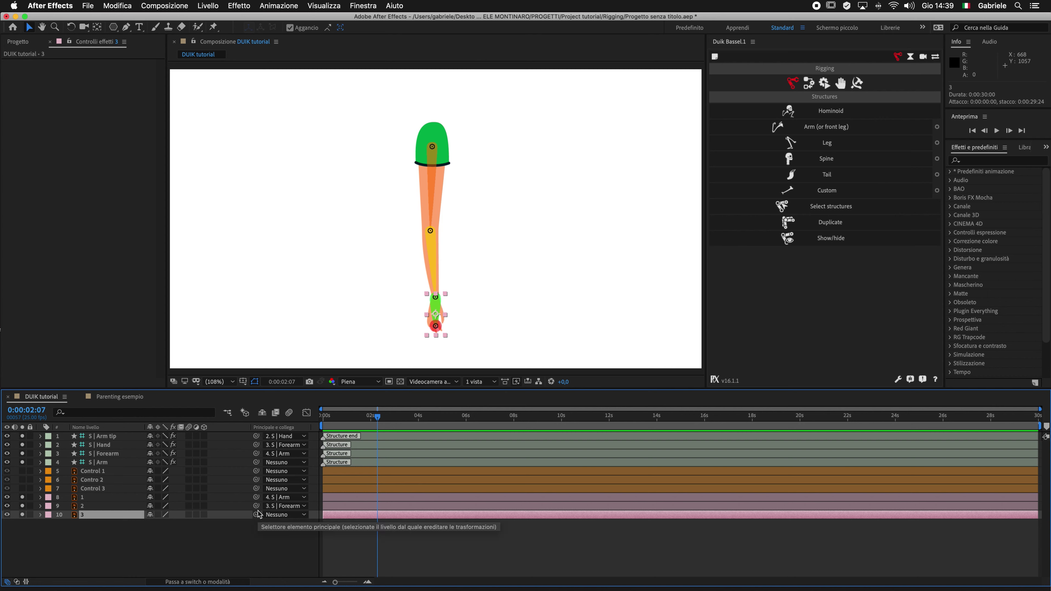
pyautogui.moveTo(257, 515)
pyautogui.mouseDown()
pyautogui.moveTo(97, 446)
pyautogui.moveTo(114, 447)
pyautogui.mouseUp()
pyautogui.click(113, 444)
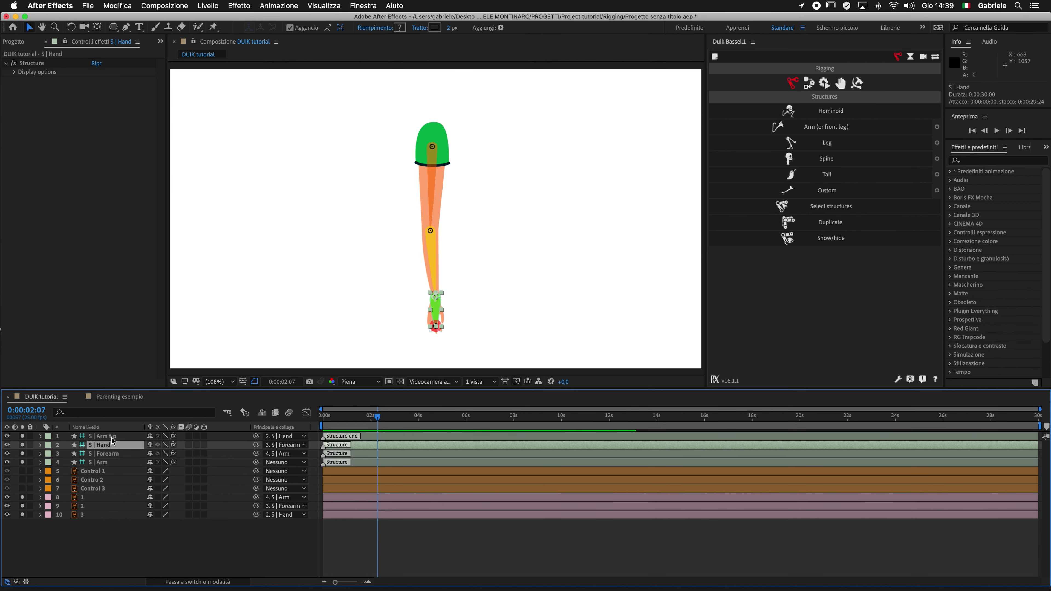
# Step: Zoom in to check the S | Arm tip, then set the viewer zoom back to Fit
pyautogui.click(113, 438)
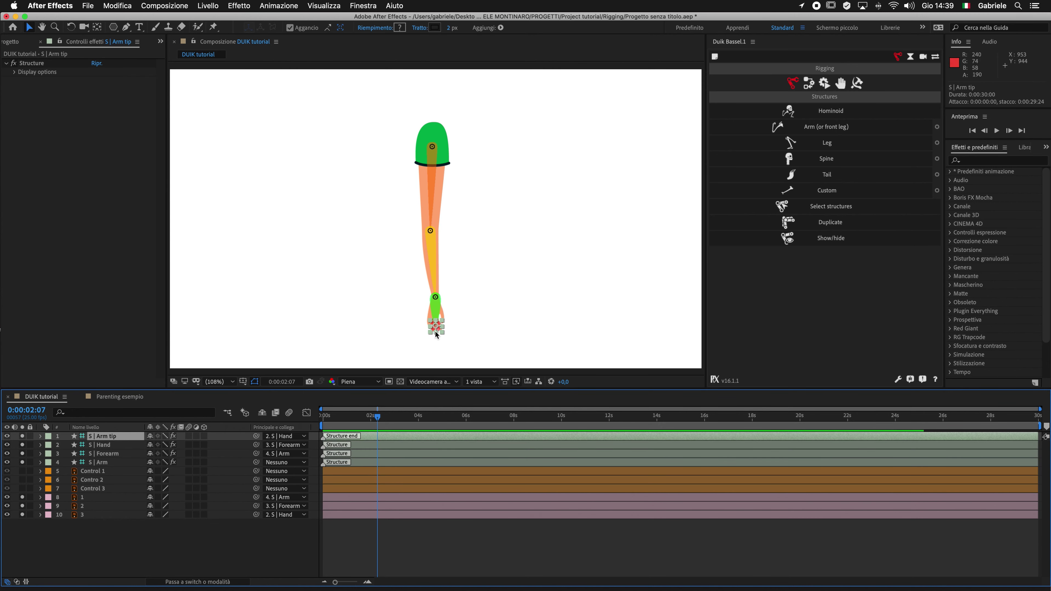
pyautogui.scroll(5, 437, 331)
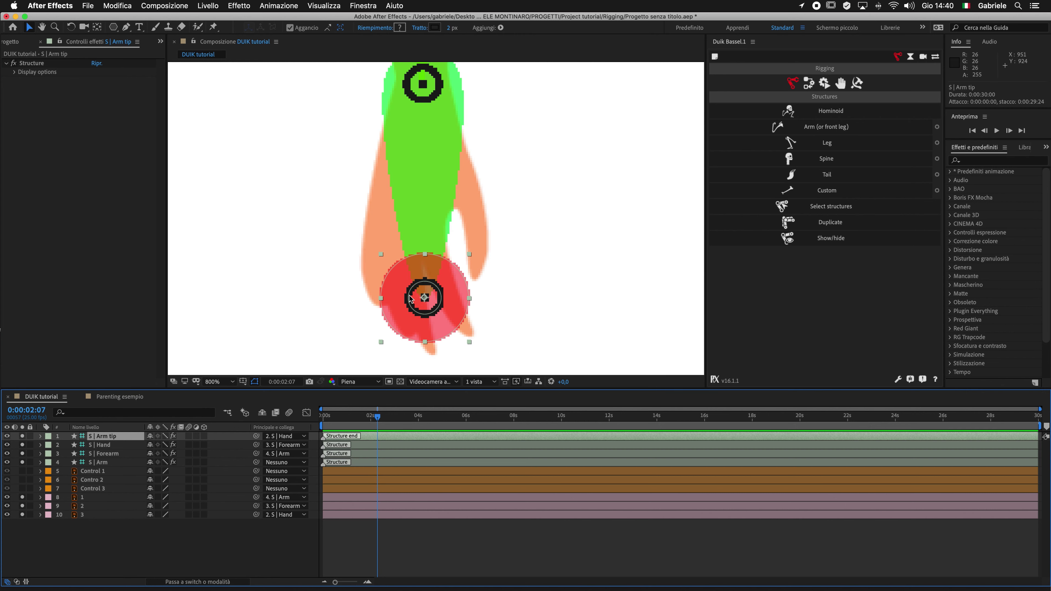
pyautogui.click(220, 381)
pyautogui.click(217, 394)
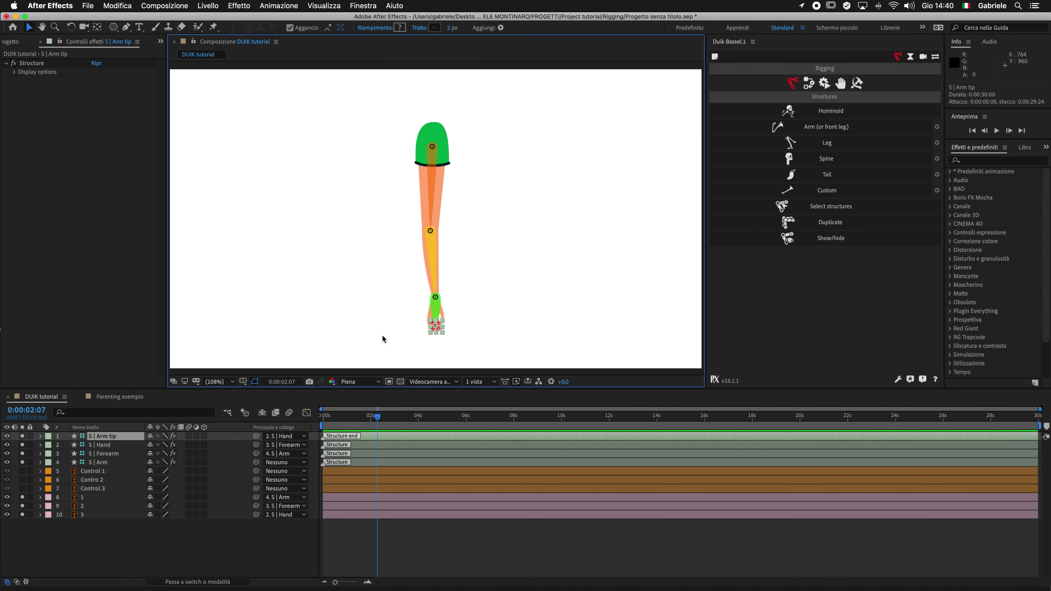
pyautogui.click(409, 572)
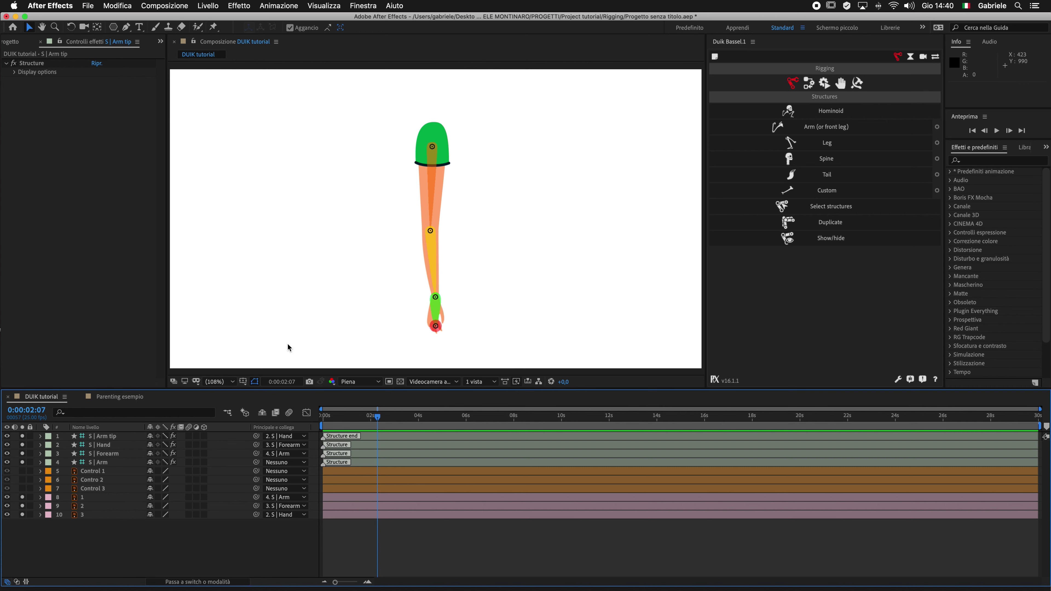
pyautogui.click(104, 438)
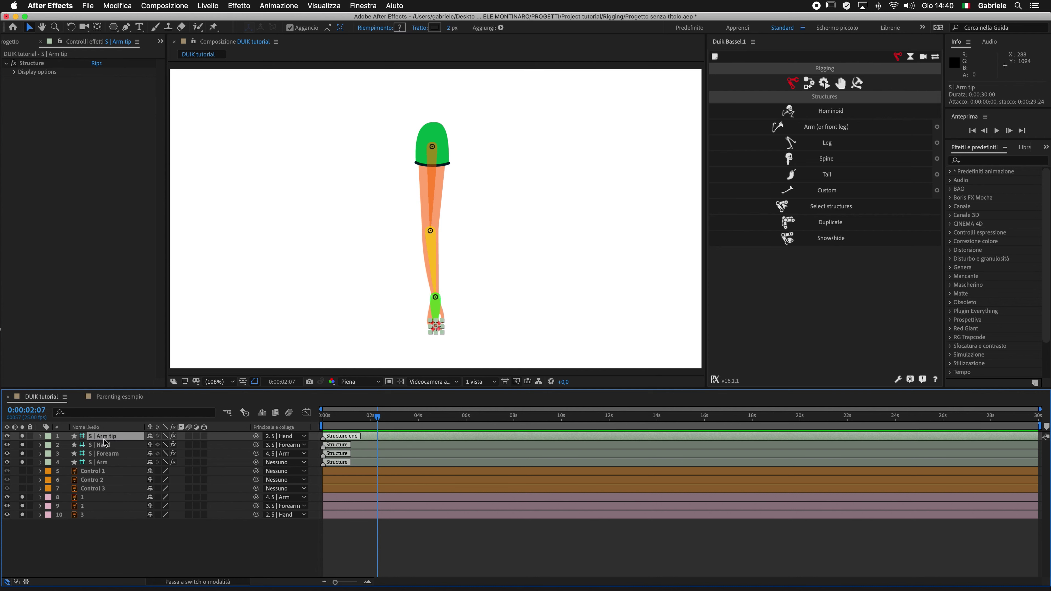
# Step: Select all four arm structures with Duik's Select structures and show Links and constraints
pyautogui.keyDown('shift'); pyautogui.click(106, 465); pyautogui.keyUp('shift')
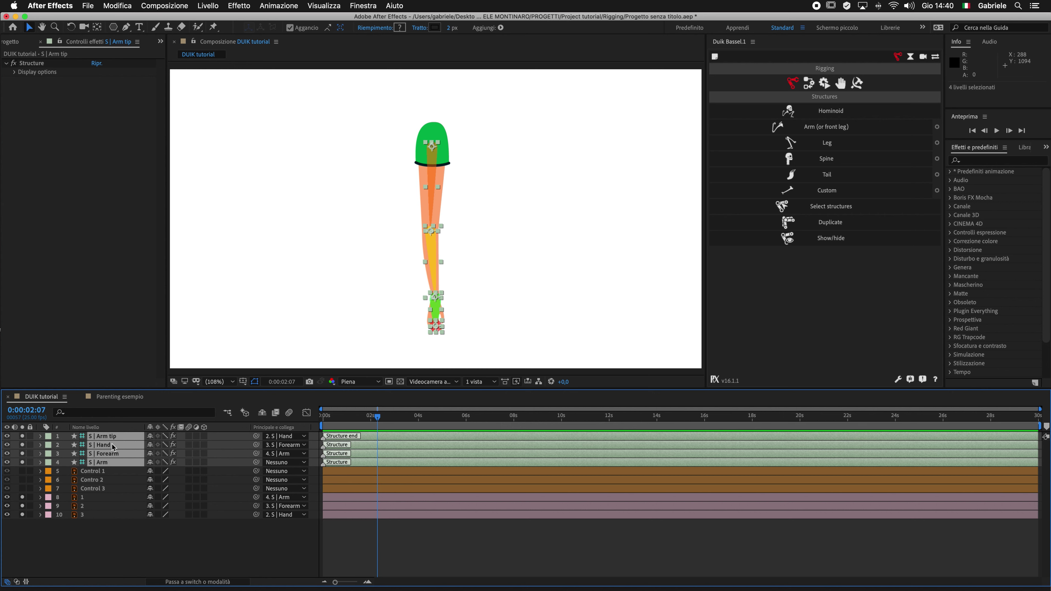
pyautogui.click(116, 534)
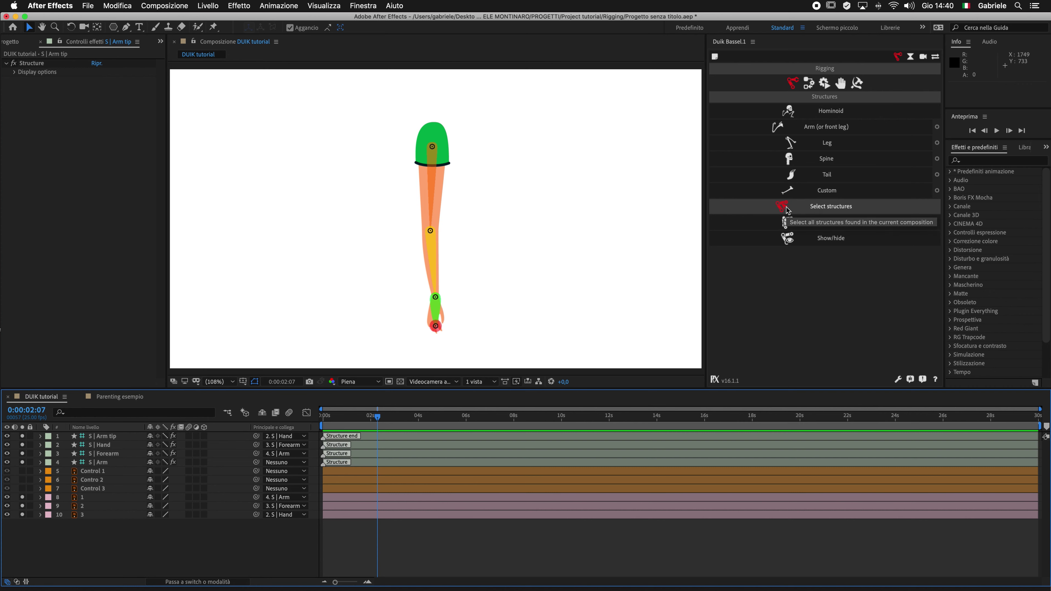
pyautogui.click(780, 212)
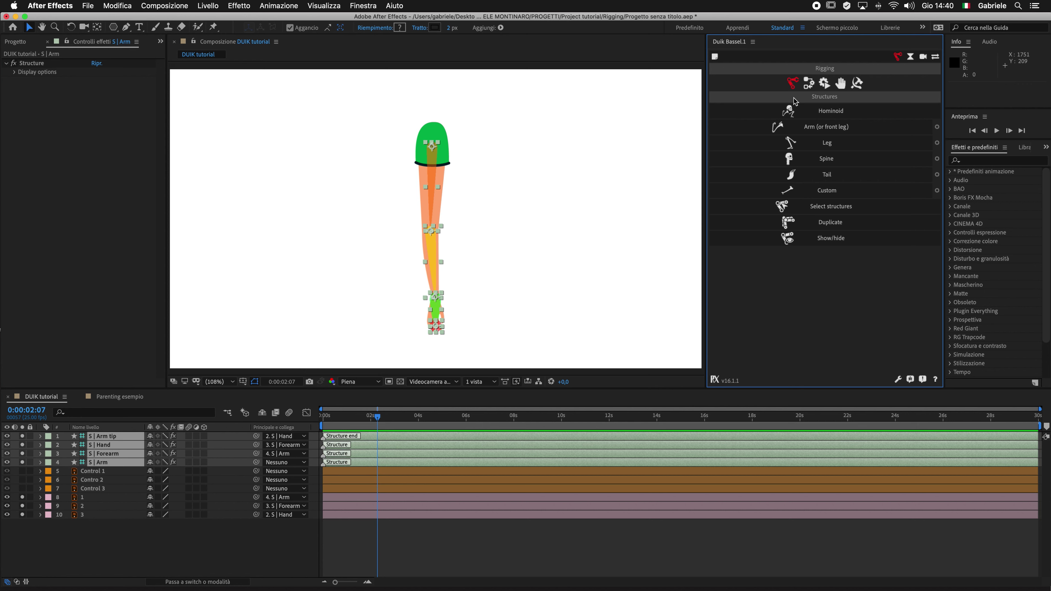
pyautogui.click(809, 83)
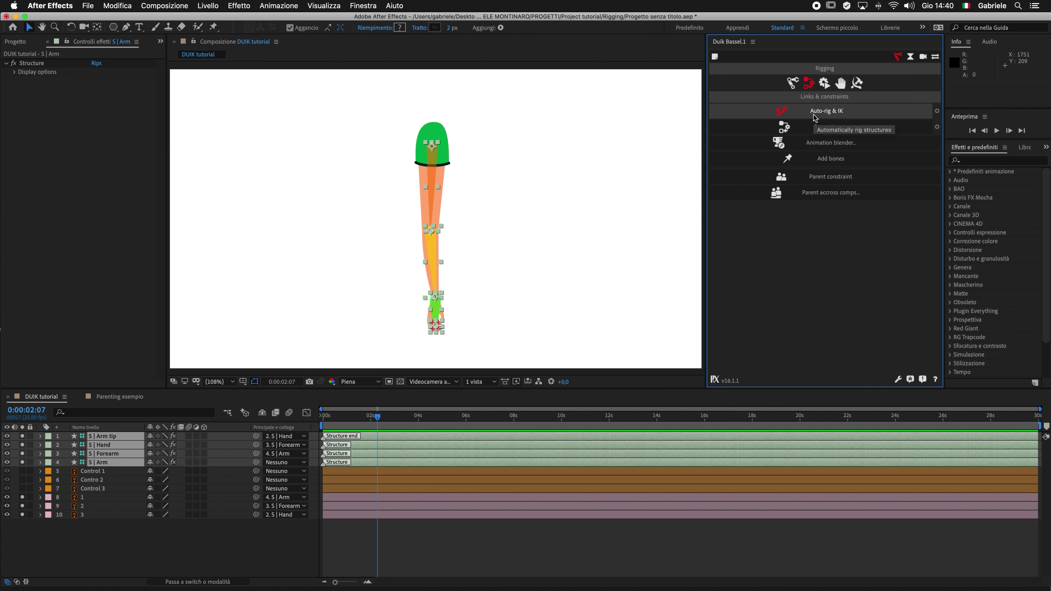
# Step: Auto-rig the arm with IK, collapse C | Hand's properties, and reset the view to Fit
pyautogui.click(796, 112)
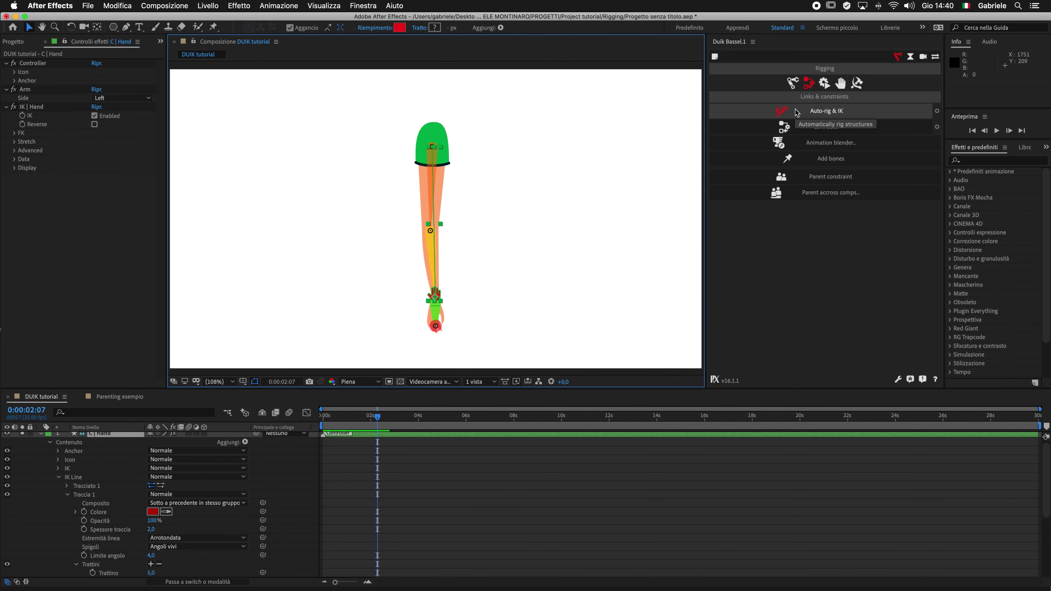
pyautogui.click(43, 441)
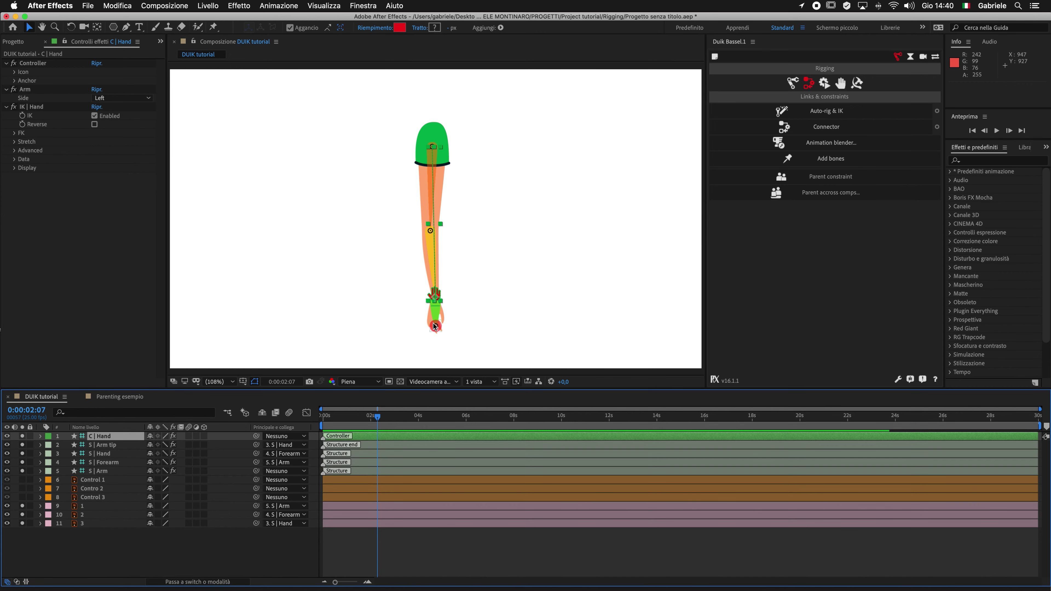
pyautogui.click(452, 290)
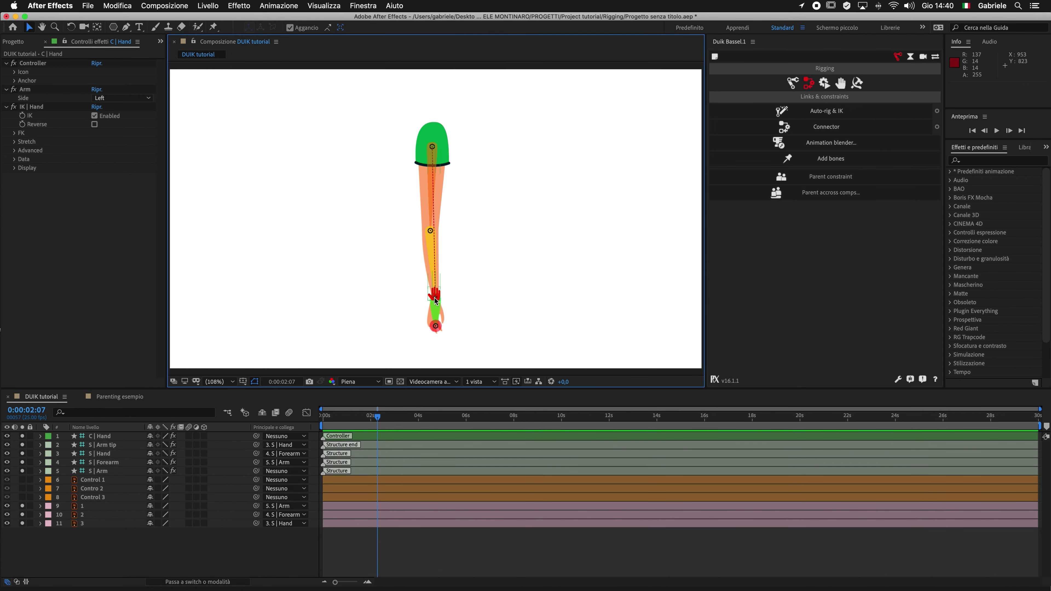
pyautogui.scroll(5, 432, 298)
pyautogui.moveTo(427, 327); pyautogui.dragTo(447, 160)
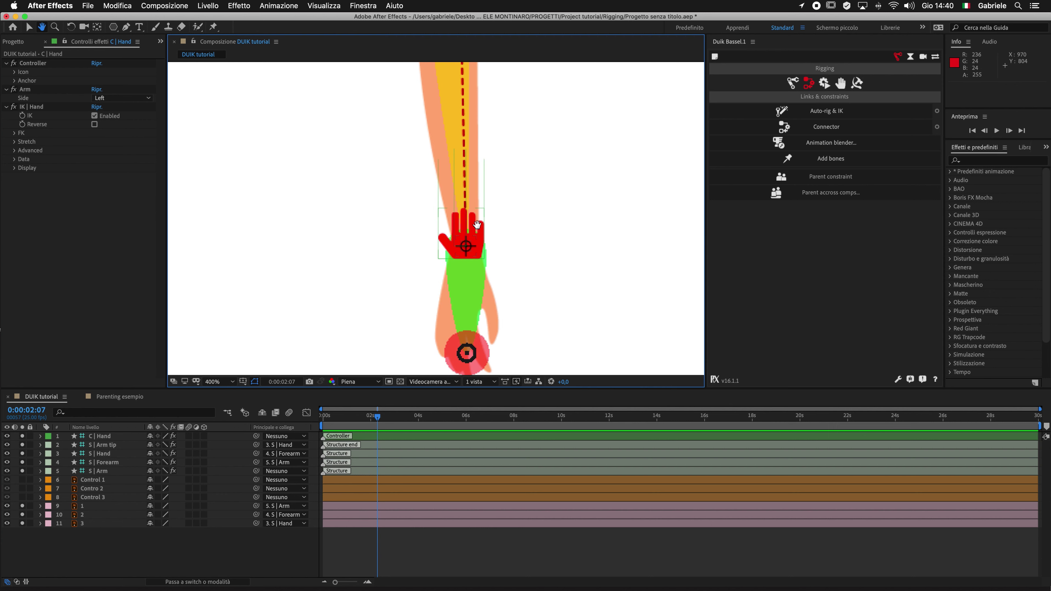
pyautogui.click(476, 231)
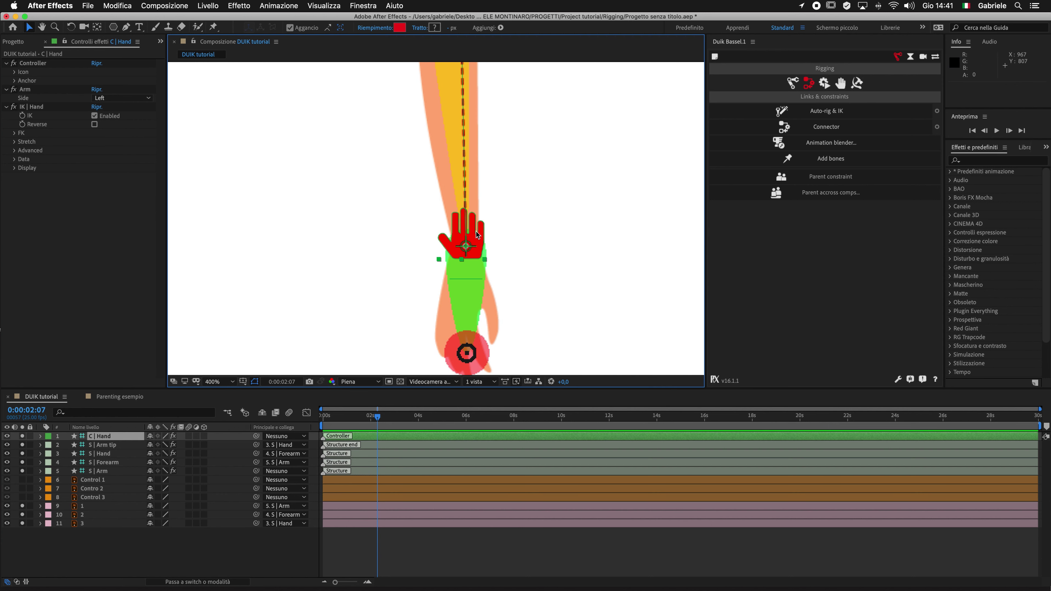
pyautogui.click(219, 381)
pyautogui.click(219, 389)
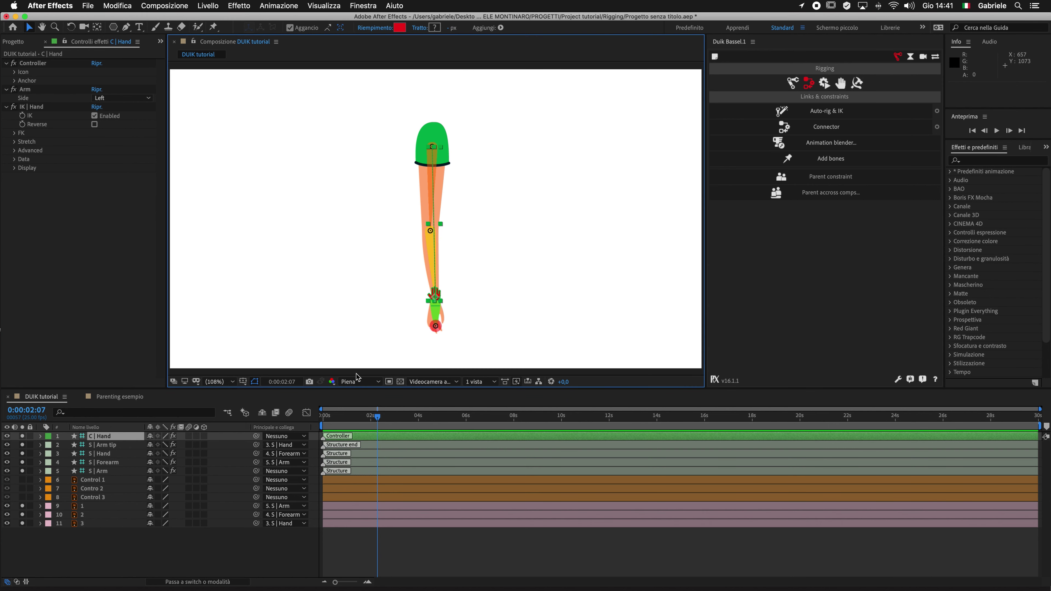
# Step: Drag the C | Hand controller down-right so the IK arm stretches diagonally toward it
pyautogui.click(101, 438)
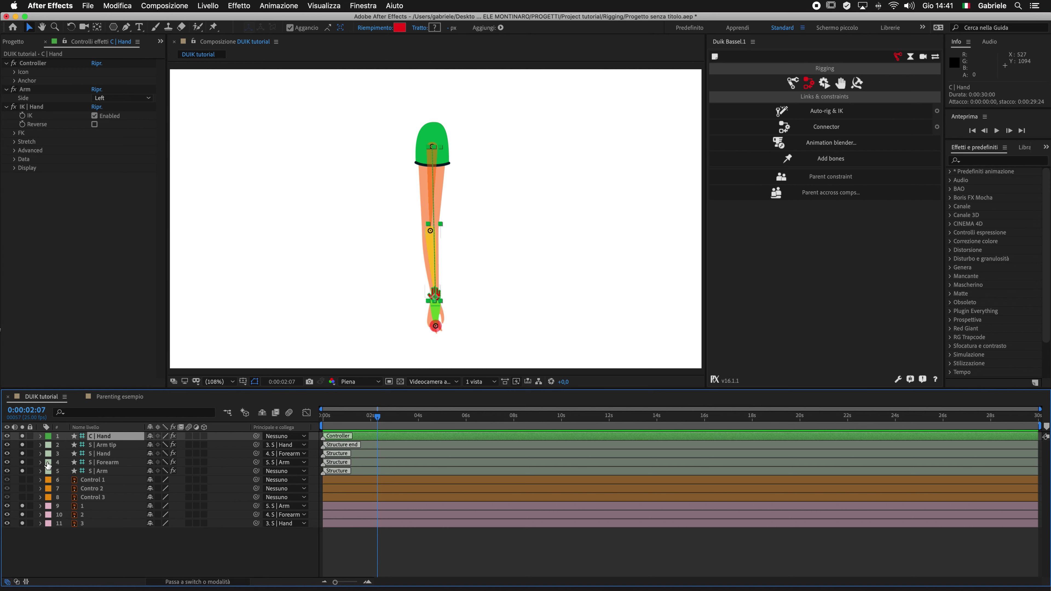
pyautogui.click(471, 292)
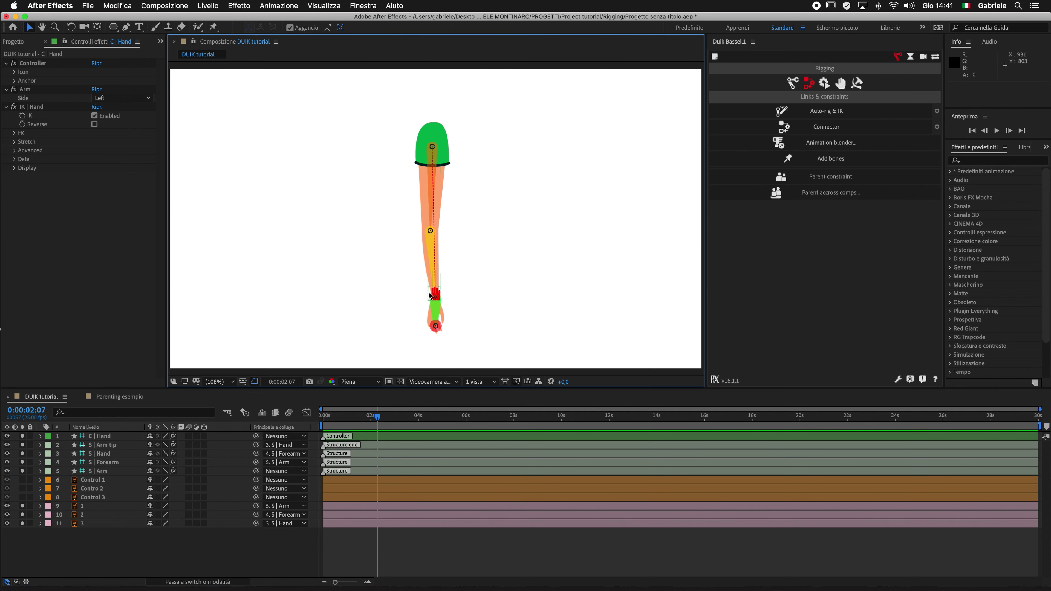
pyautogui.click(434, 300)
pyautogui.moveTo(434, 299)
pyautogui.mouseDown()
pyautogui.moveTo(380, 265)
pyautogui.moveTo(489, 262)
pyautogui.moveTo(368, 253)
pyautogui.moveTo(465, 296)
pyautogui.moveTo(568, 317)
pyautogui.moveTo(562, 309)
pyautogui.mouseUp()
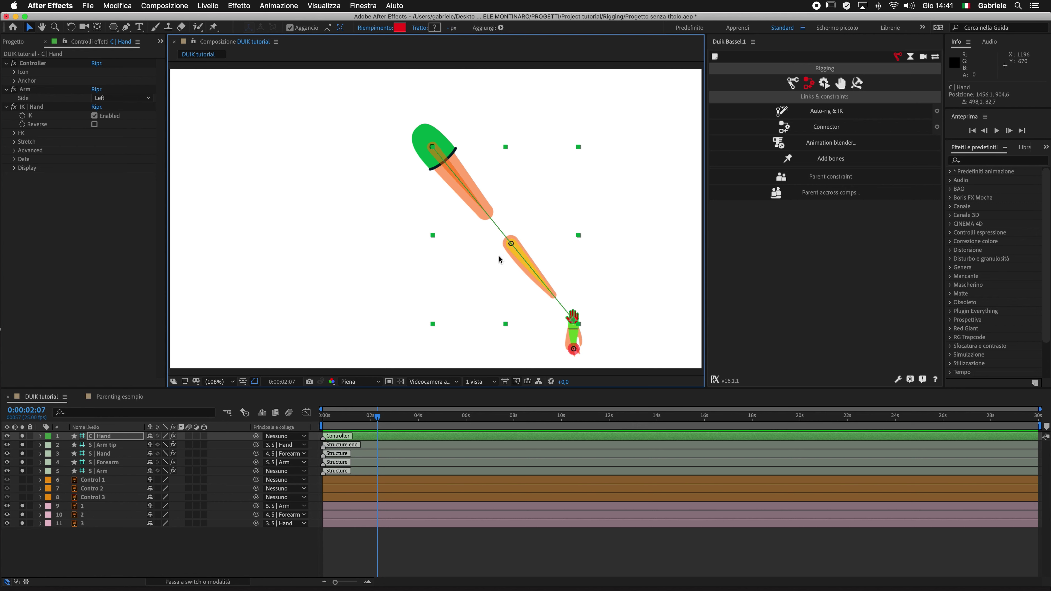
pyautogui.click(107, 439)
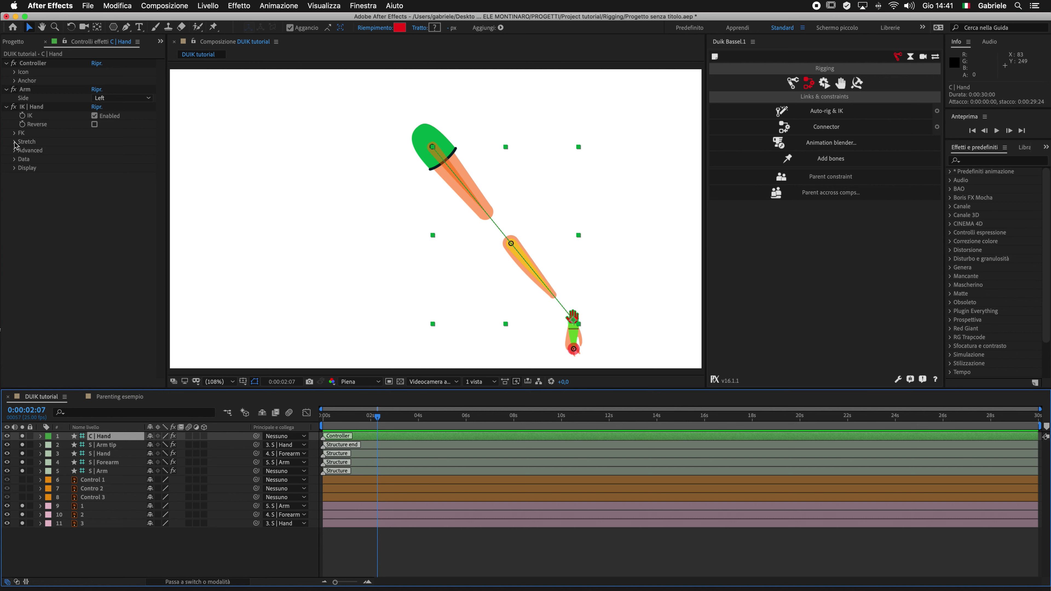
# Step: Uncheck Auto-Stretch under IK | Hand and drag C | Hand so the arm bends at the elbow
pyautogui.click(15, 141)
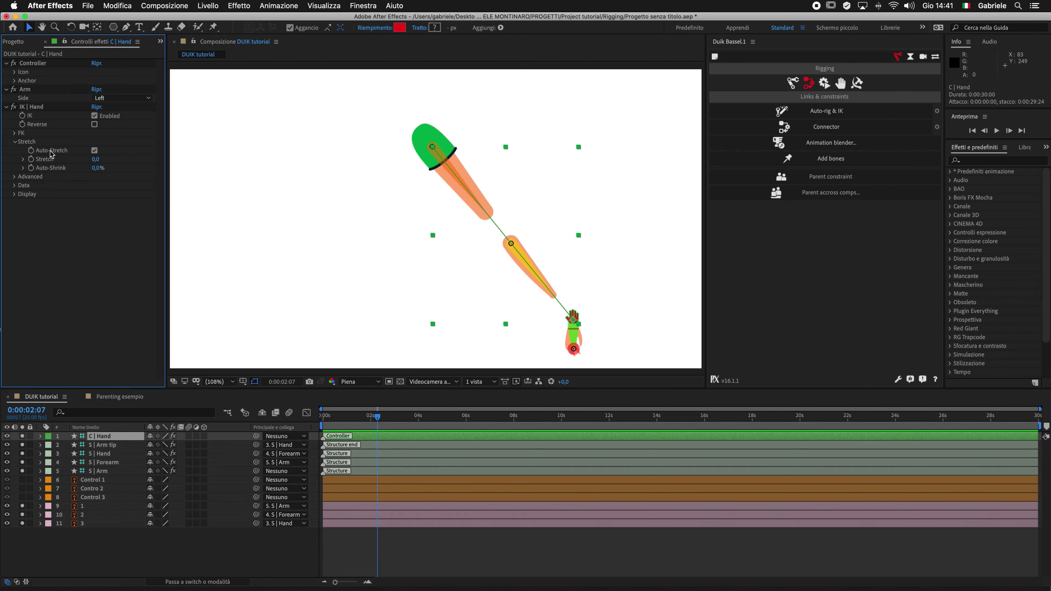
pyautogui.click(95, 154)
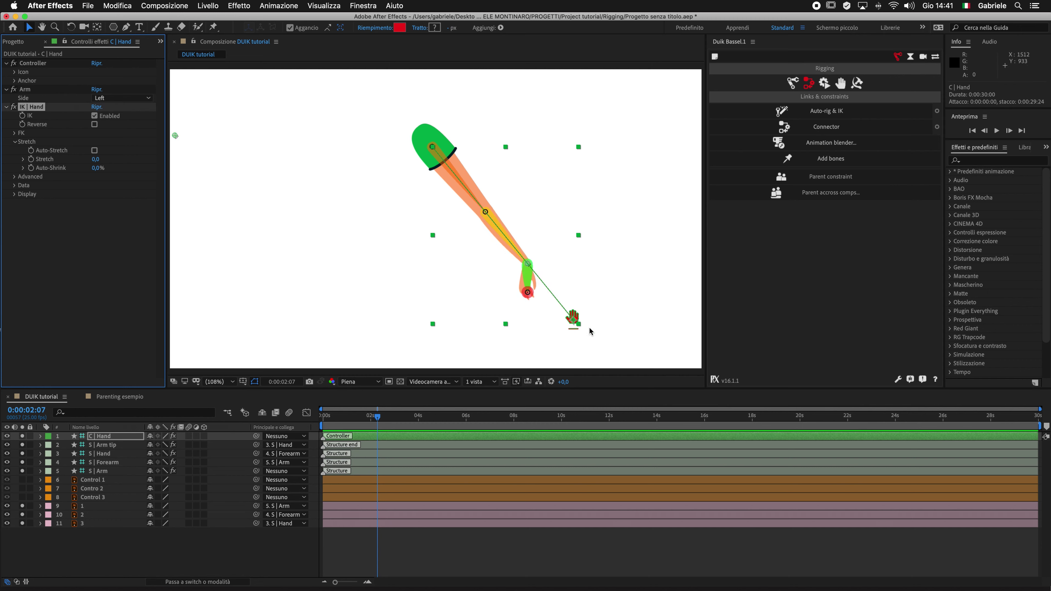
pyautogui.click(573, 319)
pyautogui.moveTo(572, 319)
pyautogui.mouseDown()
pyautogui.moveTo(883, 73)
pyautogui.moveTo(394, 214)
pyautogui.moveTo(512, 222)
pyautogui.moveTo(473, 249)
pyautogui.mouseUp()
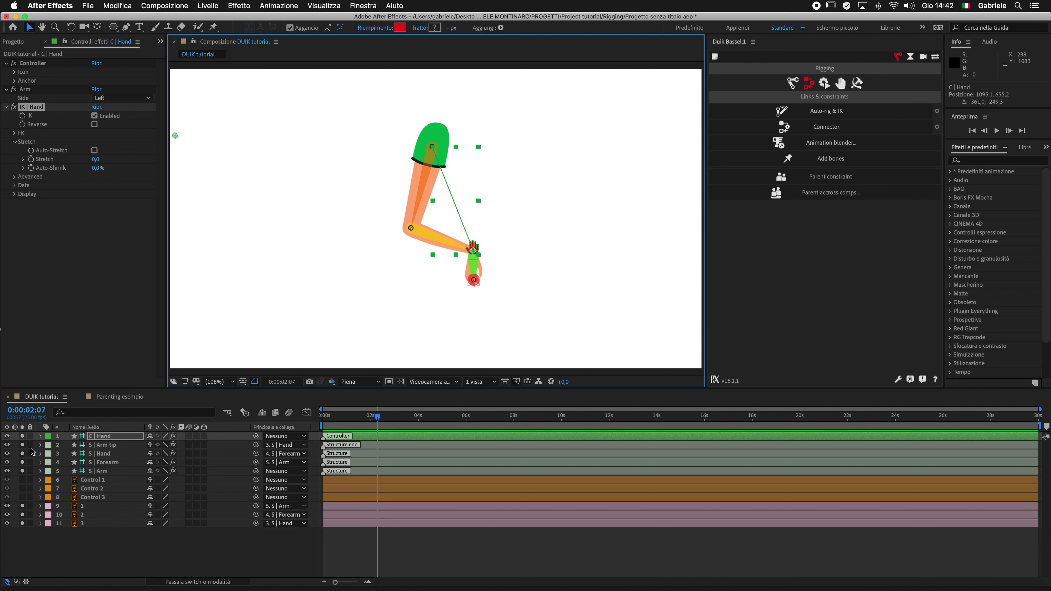
# Step: Hide the four S | structure bone layers and pose the arm hanging down, slightly bent
pyautogui.moveTo(23, 444); pyautogui.dragTo(26, 472)
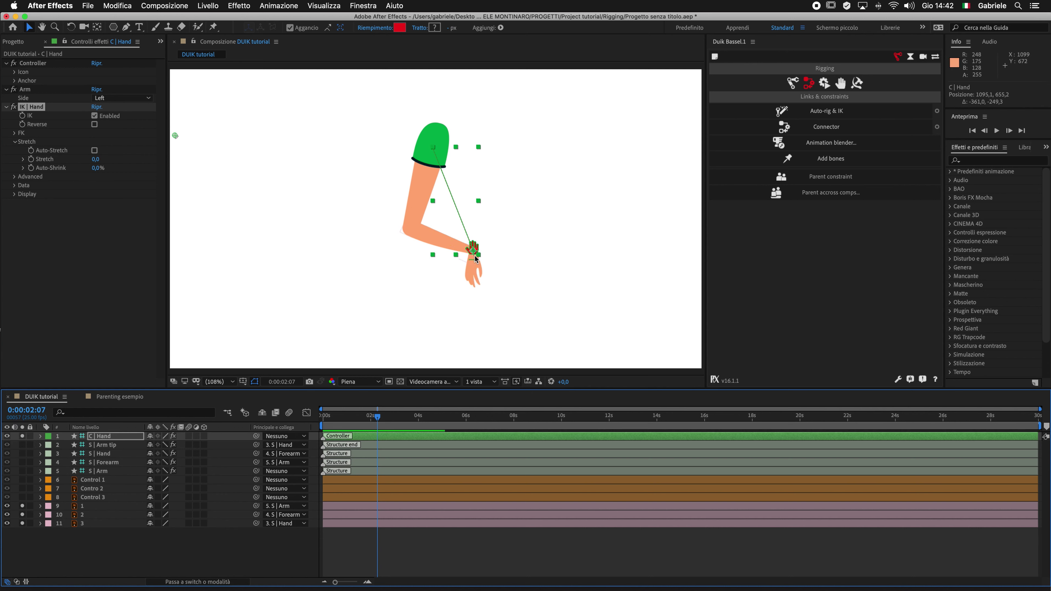
pyautogui.click(472, 247)
pyautogui.moveTo(472, 248)
pyautogui.mouseDown()
pyautogui.moveTo(492, 268)
pyautogui.moveTo(481, 279)
pyautogui.mouseUp()
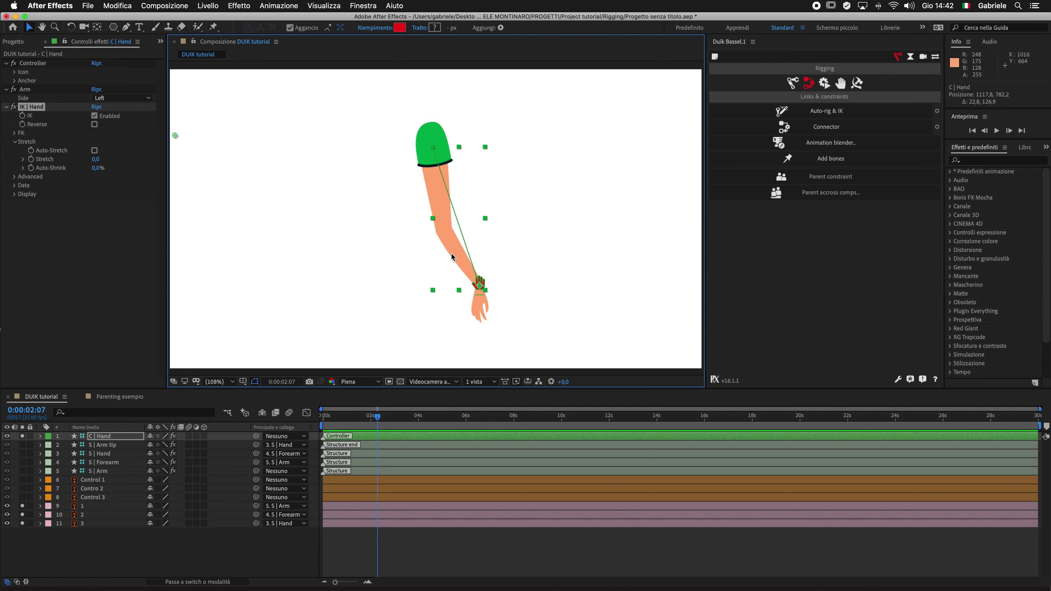
pyautogui.click(475, 292)
pyautogui.click(481, 284)
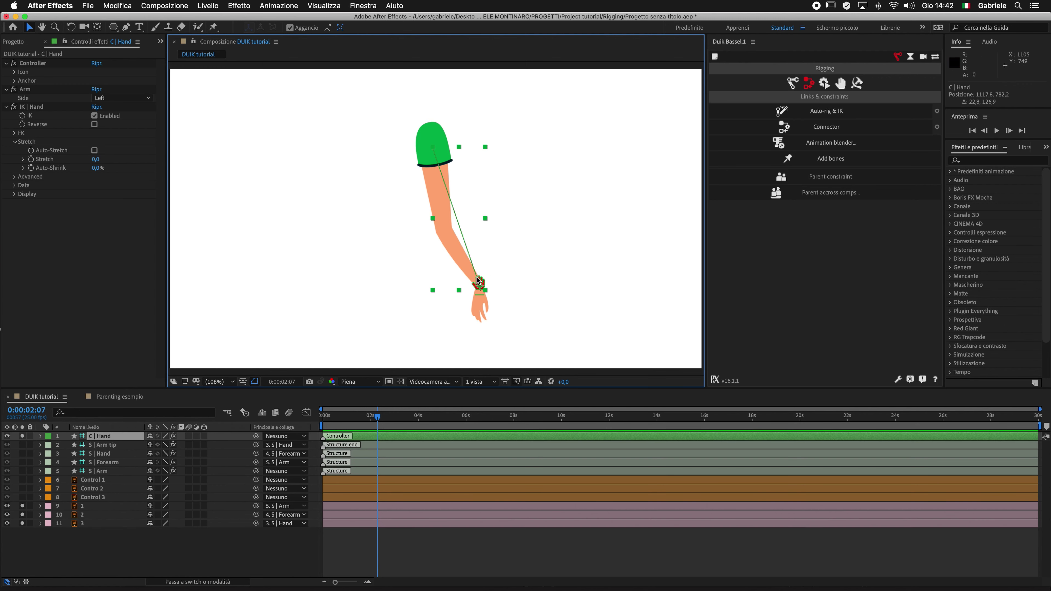
pyautogui.moveTo(483, 284); pyautogui.dragTo(480, 278)
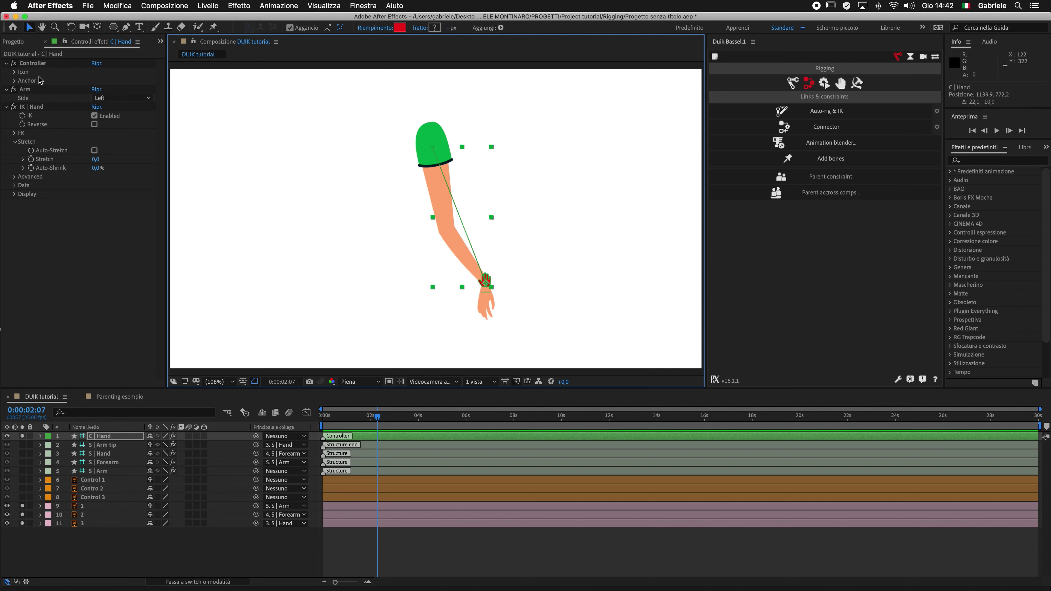
pyautogui.click(114, 436)
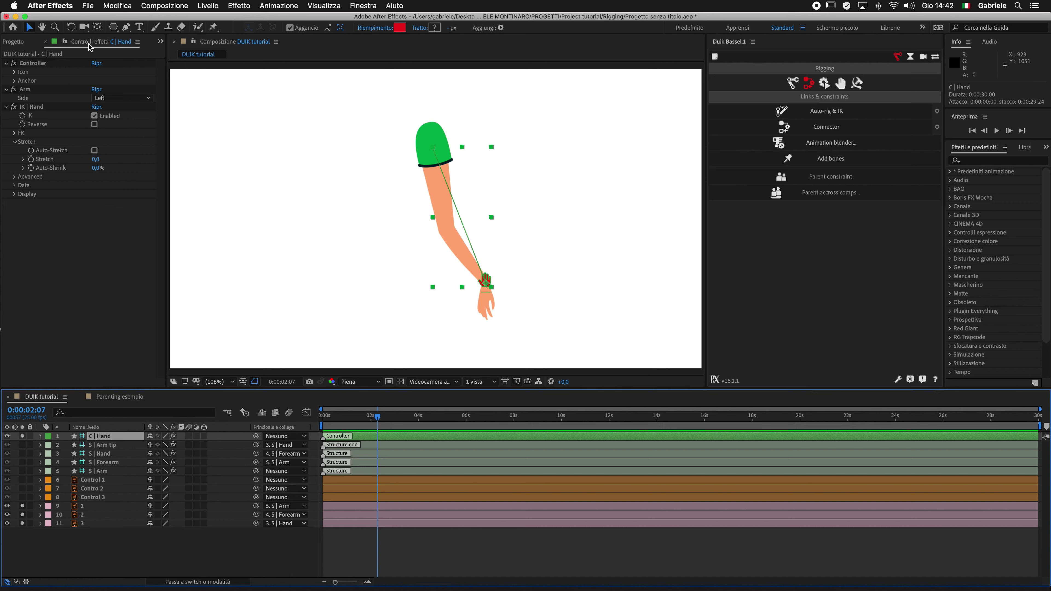
# Step: Set the Hand controller's Icon Position to 410, -59, undoing an accidental Size change
pyautogui.click(15, 76)
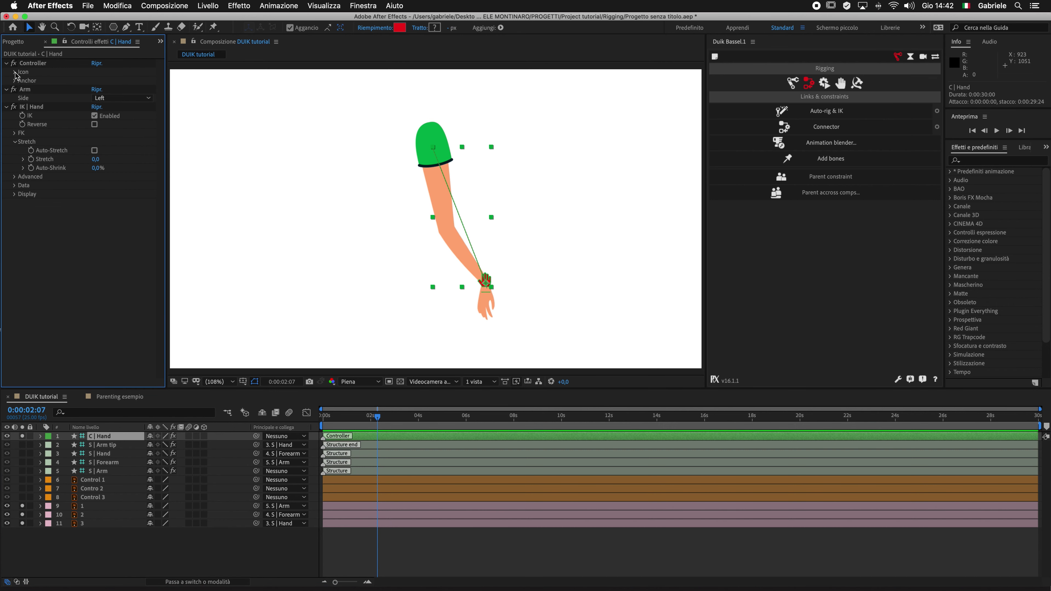
pyautogui.click(15, 72)
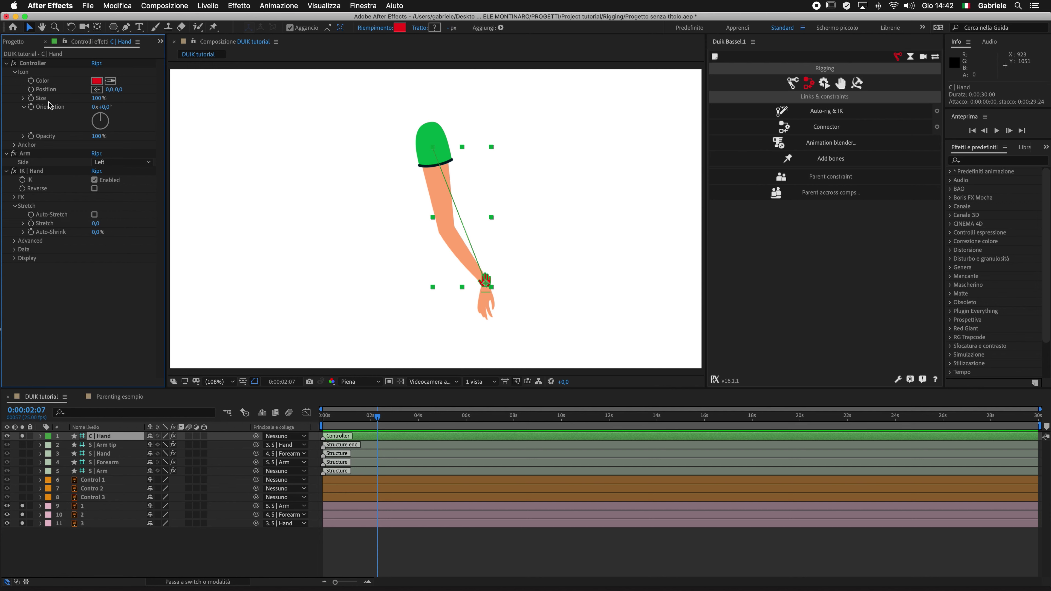
pyautogui.moveTo(97, 98); pyautogui.dragTo(86, 104)
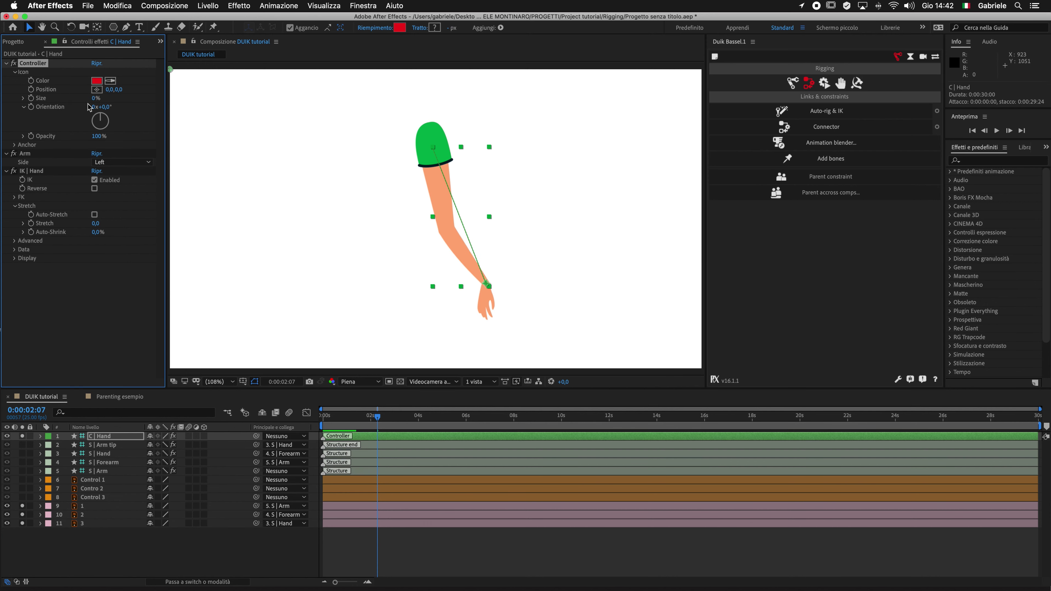
pyautogui.press('super+z')
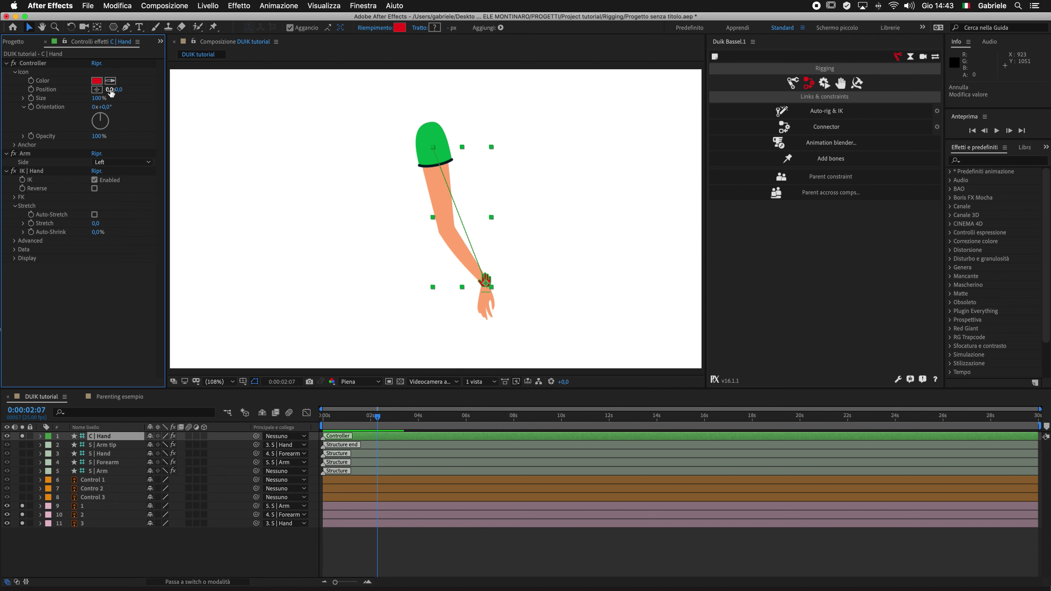
pyautogui.moveTo(109, 91); pyautogui.dragTo(186, 95)
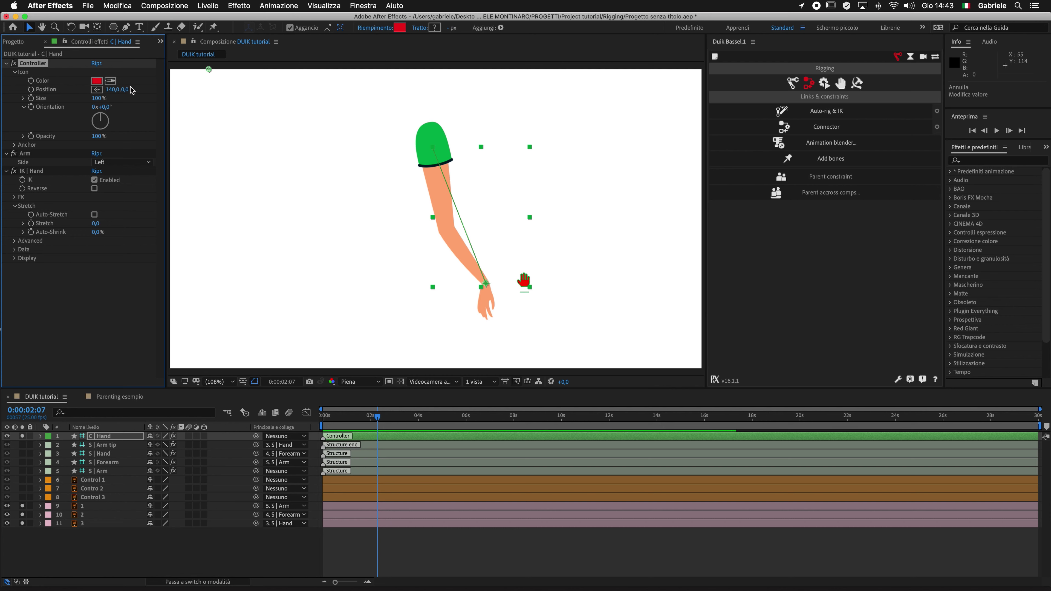
pyautogui.moveTo(111, 89); pyautogui.dragTo(110, 89)
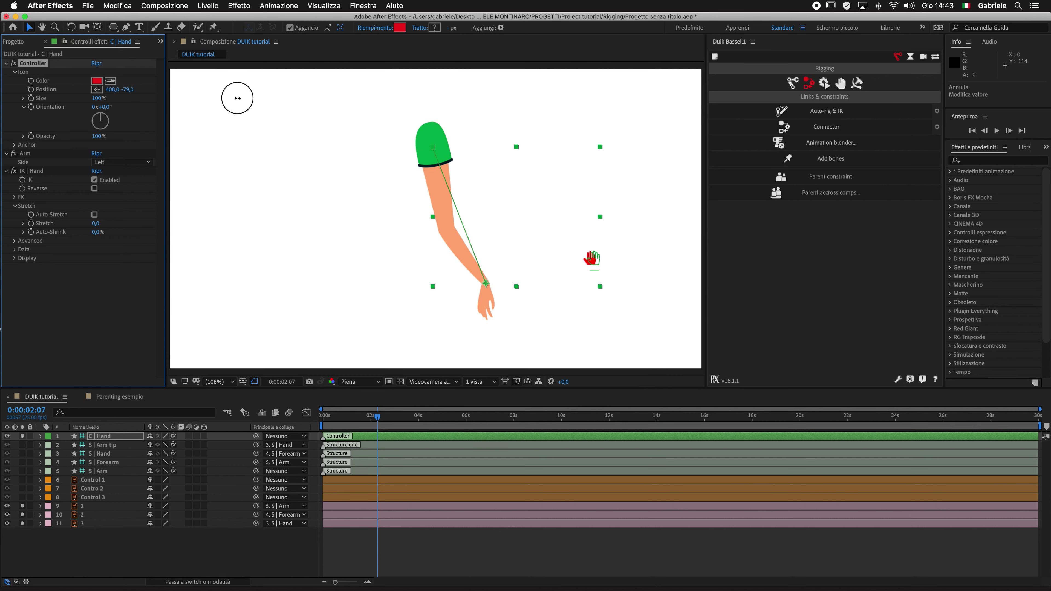
pyautogui.moveTo(110, 90); pyautogui.dragTo(243, 107)
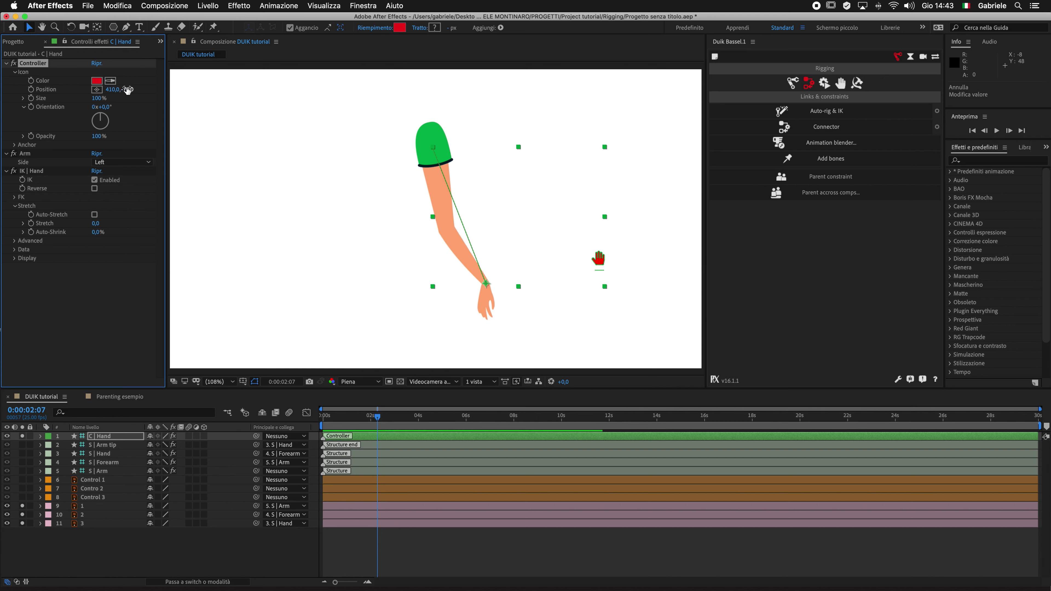
pyautogui.moveTo(125, 89); pyautogui.dragTo(139, 93)
pyautogui.click(458, 535)
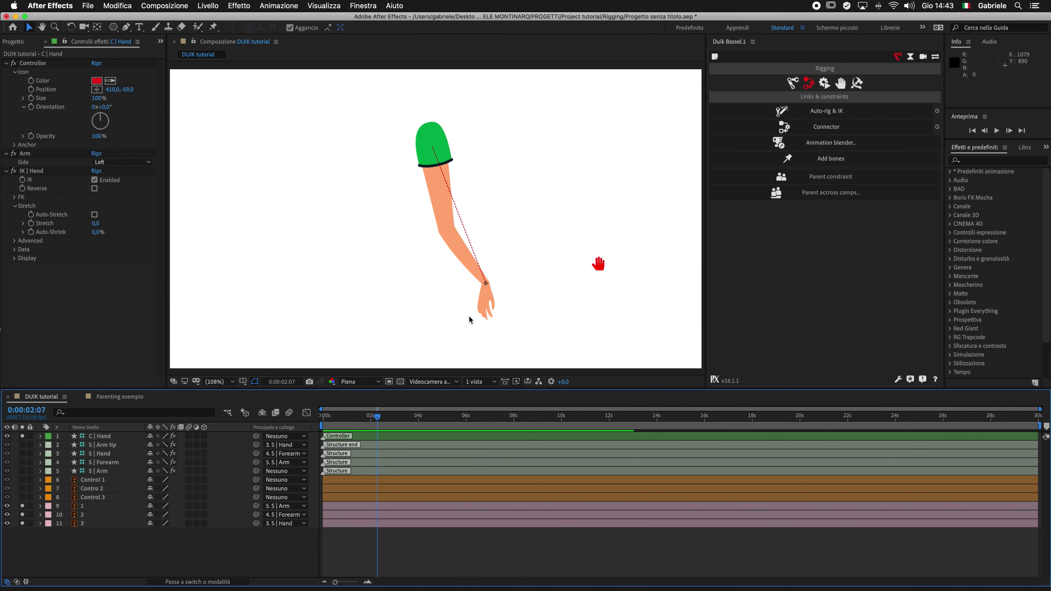
# Step: Drag the C | Hand controller to re-pose the IK arm, ending near 1114.0, 644.5
pyautogui.click(599, 264)
pyautogui.moveTo(600, 264)
pyautogui.mouseDown()
pyautogui.moveTo(461, 252)
pyautogui.moveTo(621, 249)
pyautogui.moveTo(576, 259)
pyautogui.moveTo(583, 251)
pyautogui.moveTo(546, 247)
pyautogui.moveTo(600, 191)
pyautogui.mouseUp()
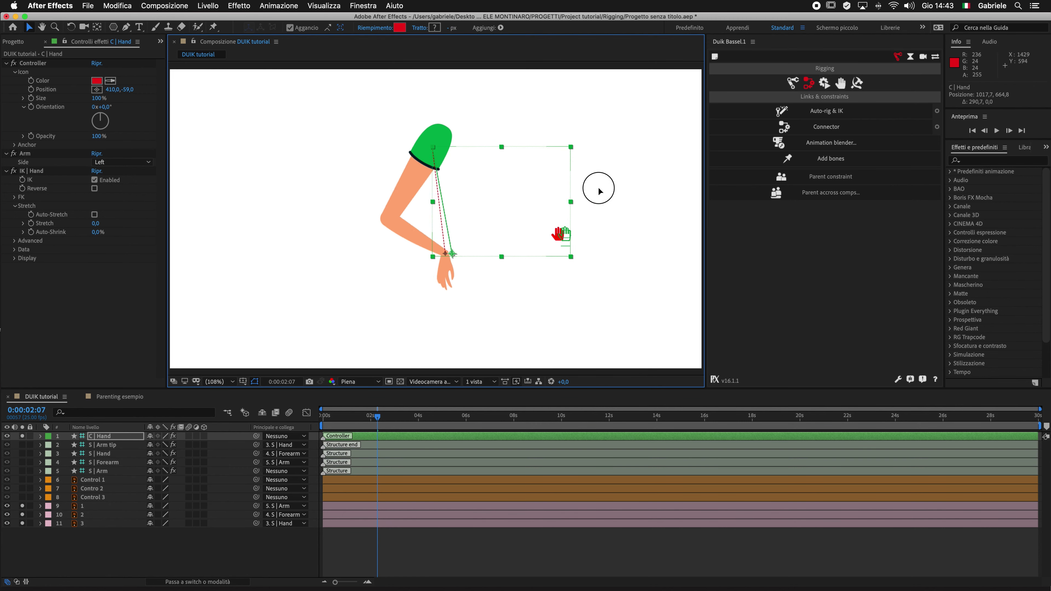
pyautogui.moveTo(600, 191); pyautogui.dragTo(598, 232)
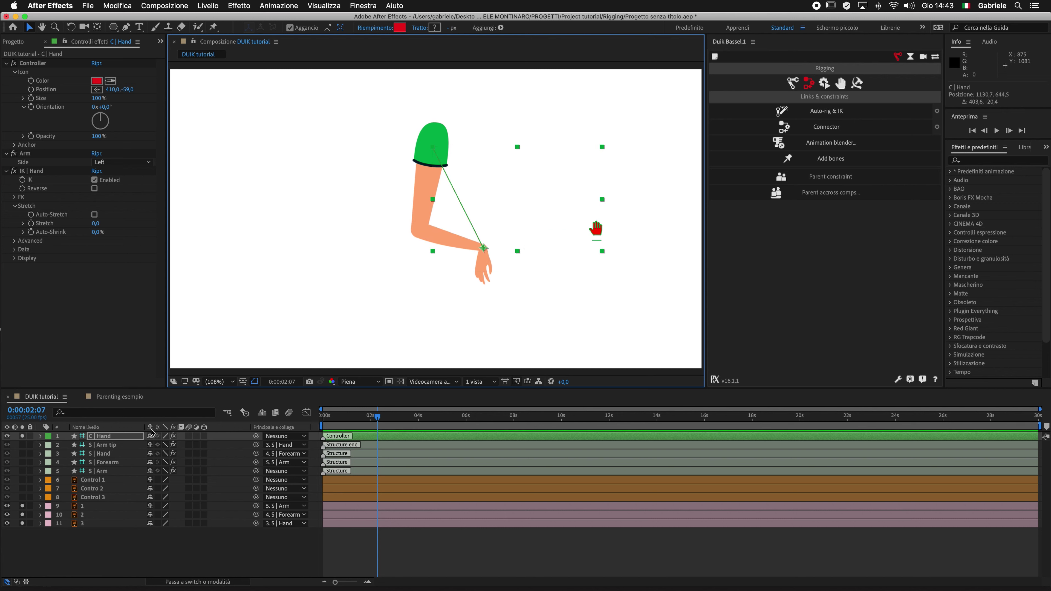
pyautogui.moveTo(597, 231); pyautogui.dragTo(591, 234)
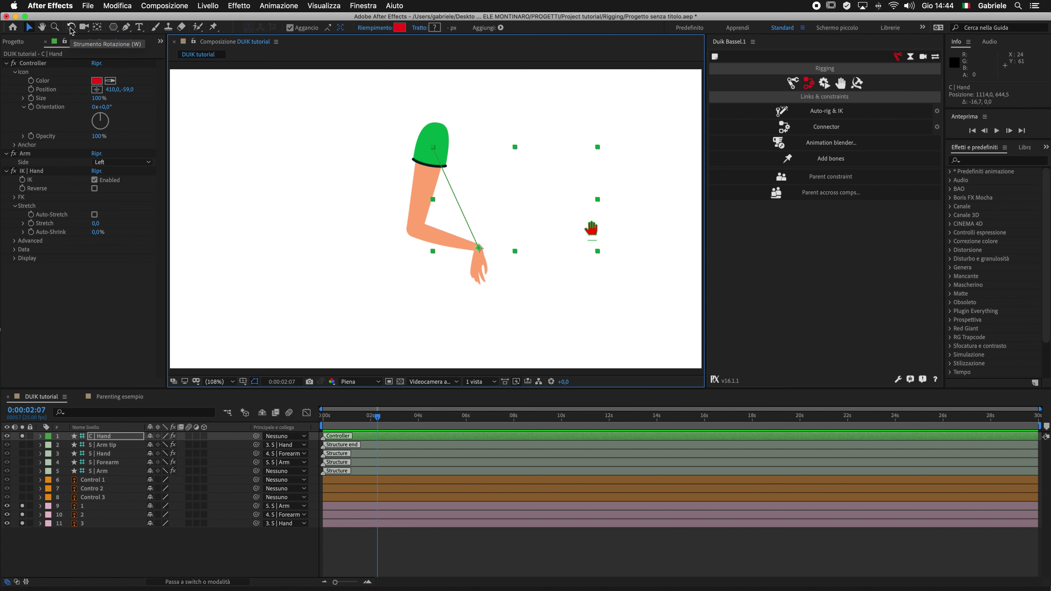
# Step: Set the C | Hand controller's Rotation to about -74° after undoing a test rotation
pyautogui.click(71, 27)
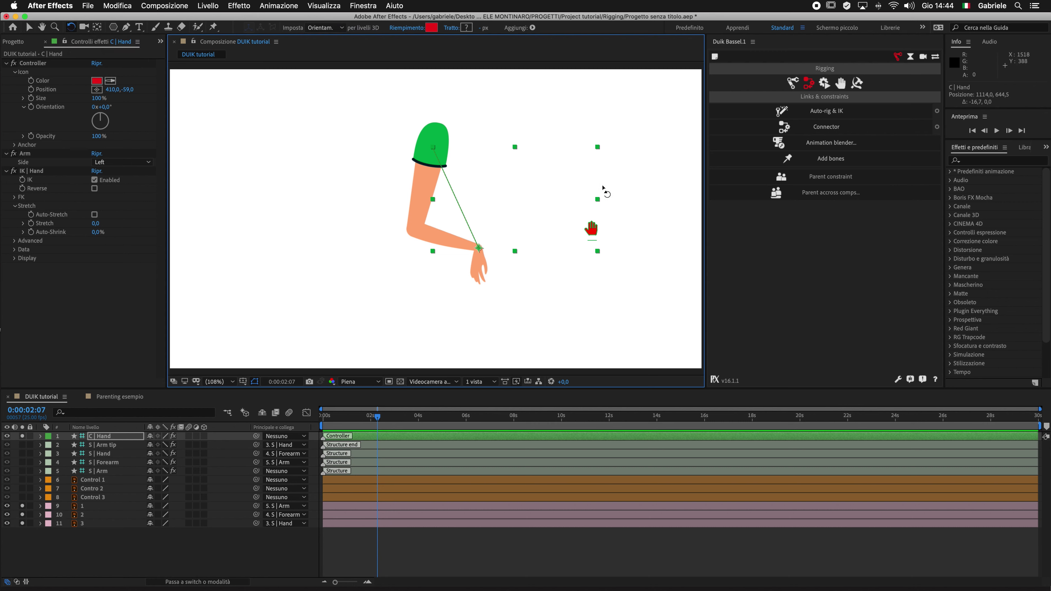
pyautogui.moveTo(593, 232)
pyautogui.mouseDown()
pyautogui.moveTo(554, 119)
pyautogui.moveTo(615, 206)
pyautogui.mouseUp()
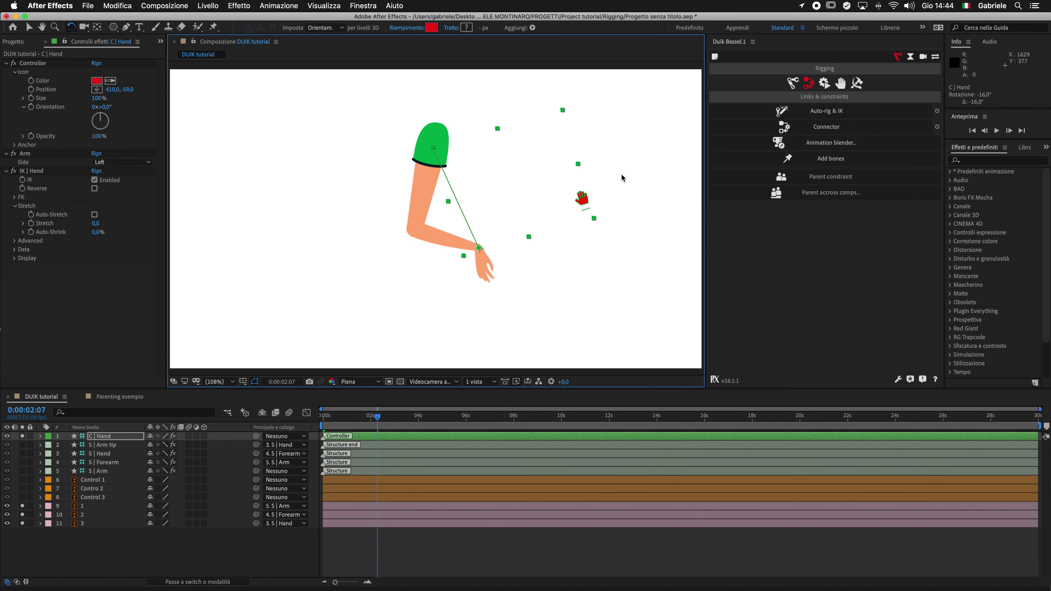
pyautogui.press('super+z')
pyautogui.click(106, 439)
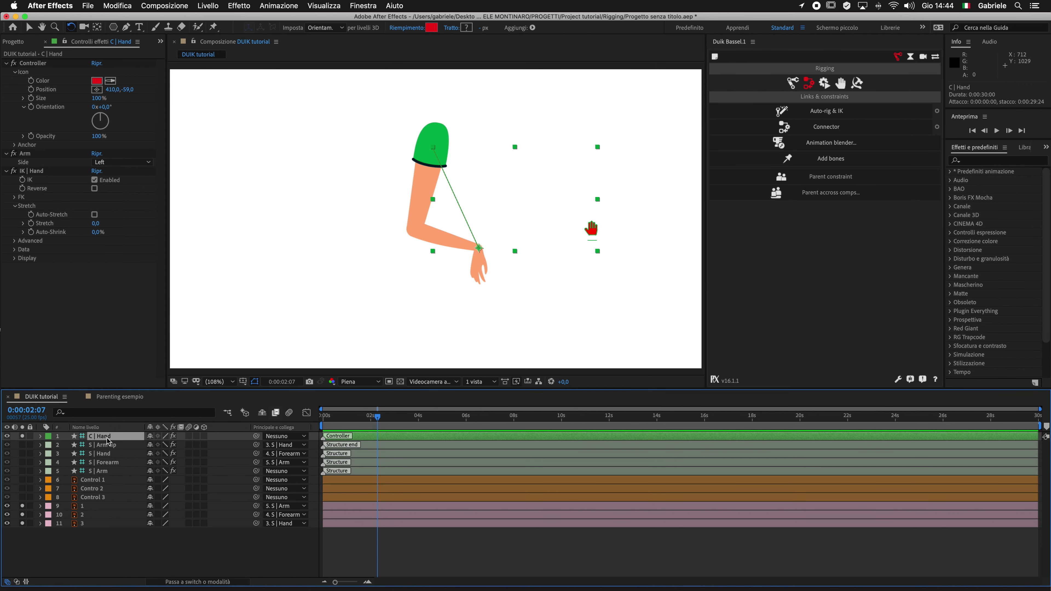
pyautogui.press('r')
pyautogui.moveTo(156, 448); pyautogui.dragTo(121, 450)
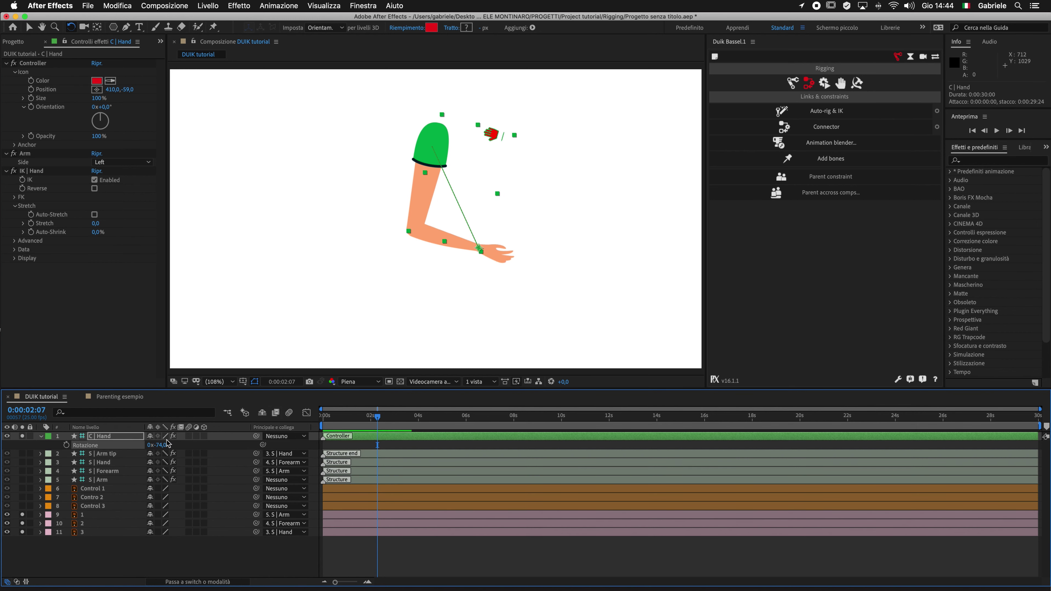
# Step: At 0 seconds, add Position and Rotation keyframes on the C | Hand controller
pyautogui.moveTo(381, 422); pyautogui.dragTo(323, 418)
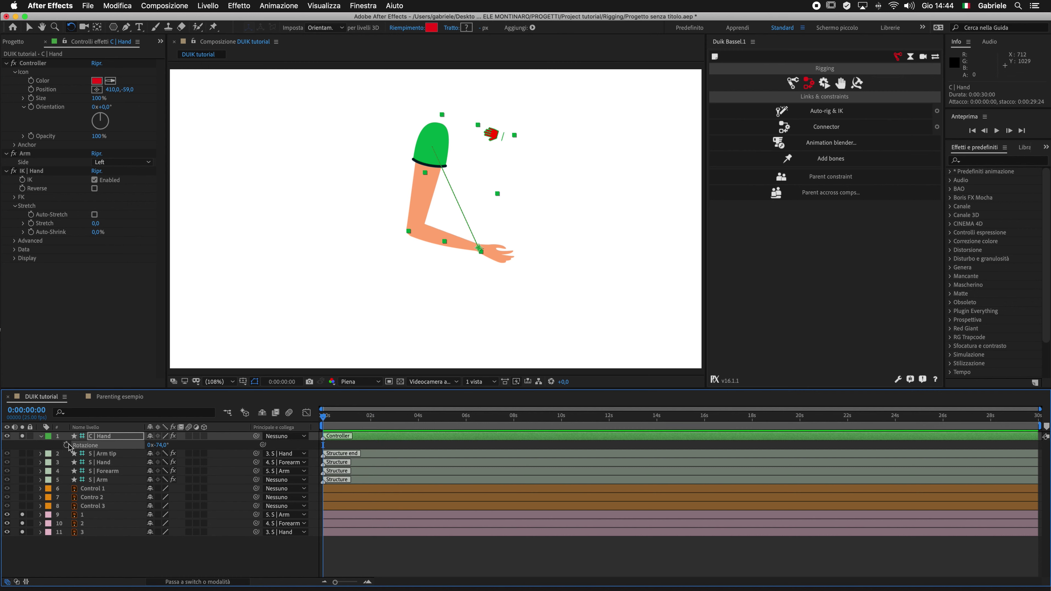
pyautogui.click(66, 445)
pyautogui.press('p')
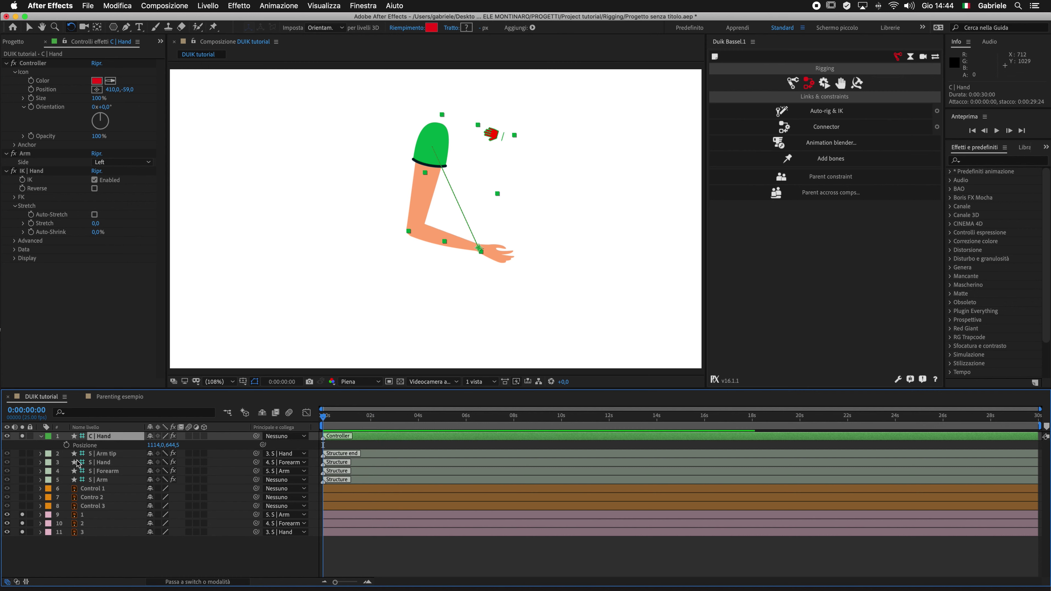
pyautogui.click(66, 445)
pyautogui.hotkey('alt', 'shift', 'r')
# Step: At 8 seconds, pull the hand down and set its rotation to about -45°
pyautogui.click(363, 416)
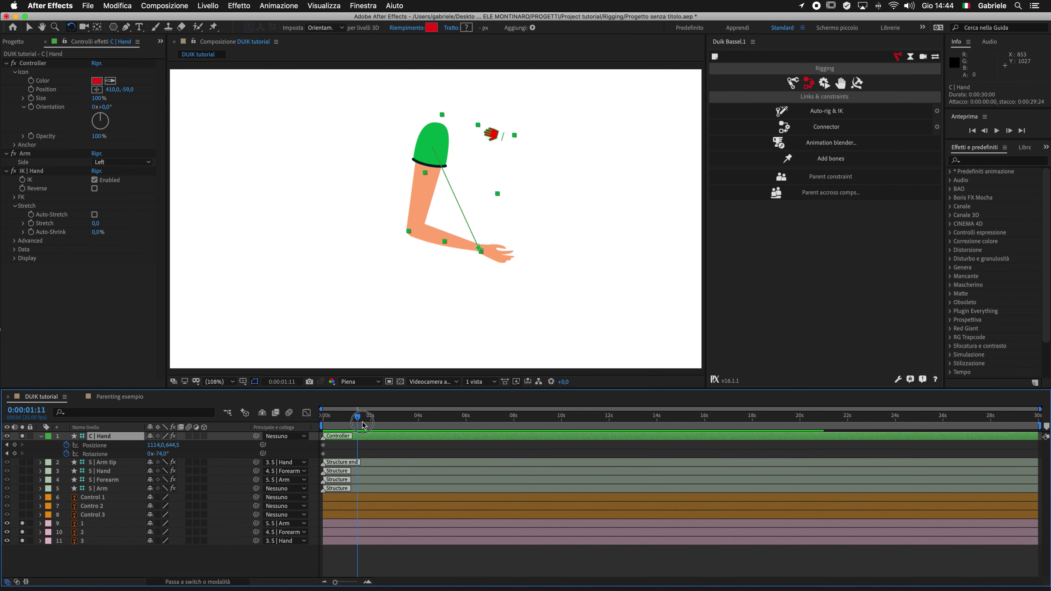
pyautogui.click(115, 454)
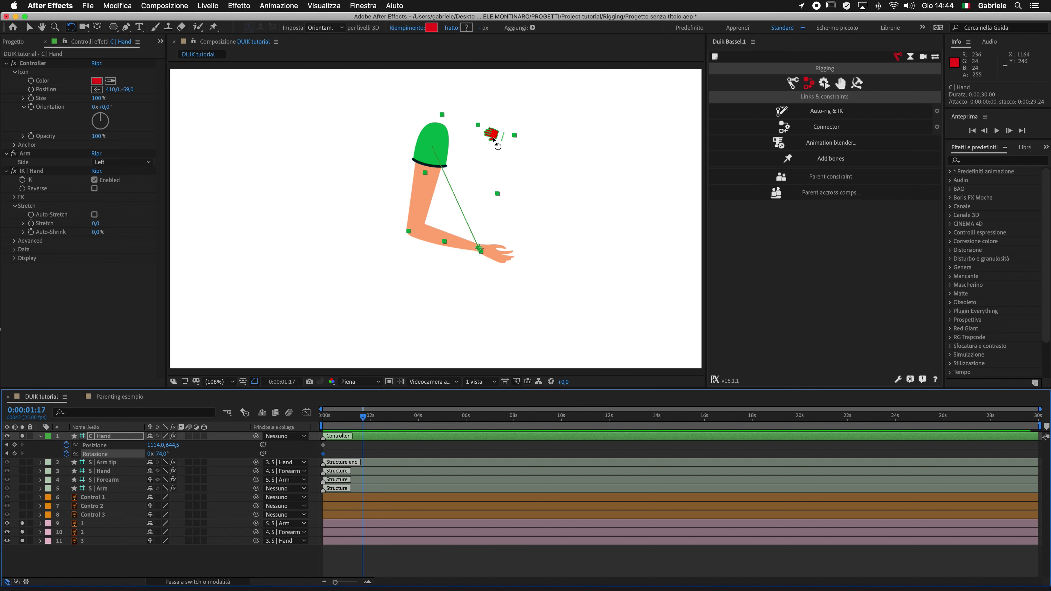
pyautogui.press('v')
pyautogui.moveTo(363, 416); pyautogui.dragTo(515, 422)
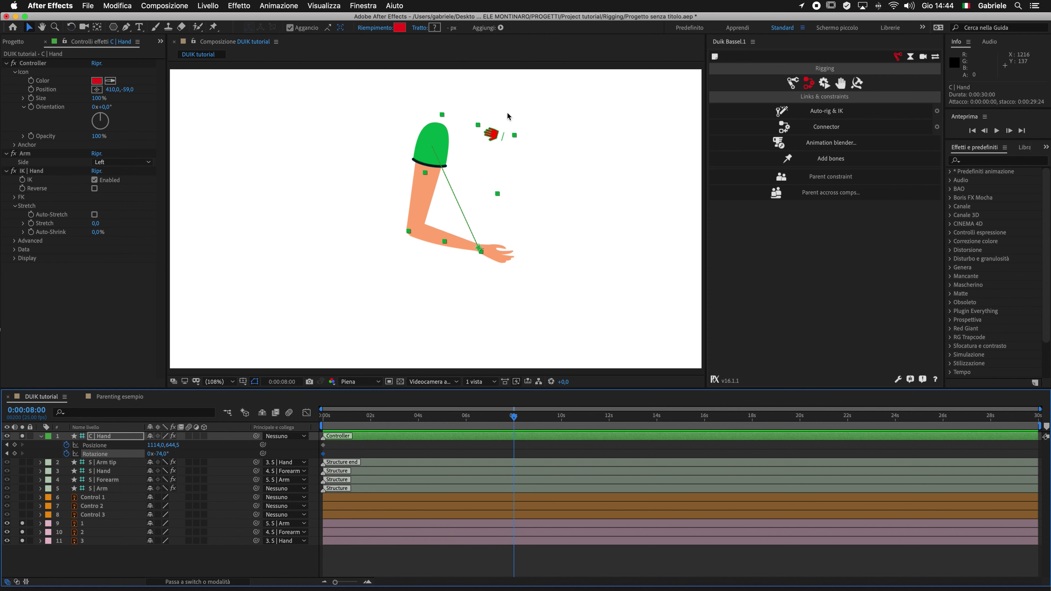
pyautogui.moveTo(492, 134)
pyautogui.mouseDown()
pyautogui.moveTo(463, 220)
pyautogui.moveTo(445, 159)
pyautogui.mouseUp()
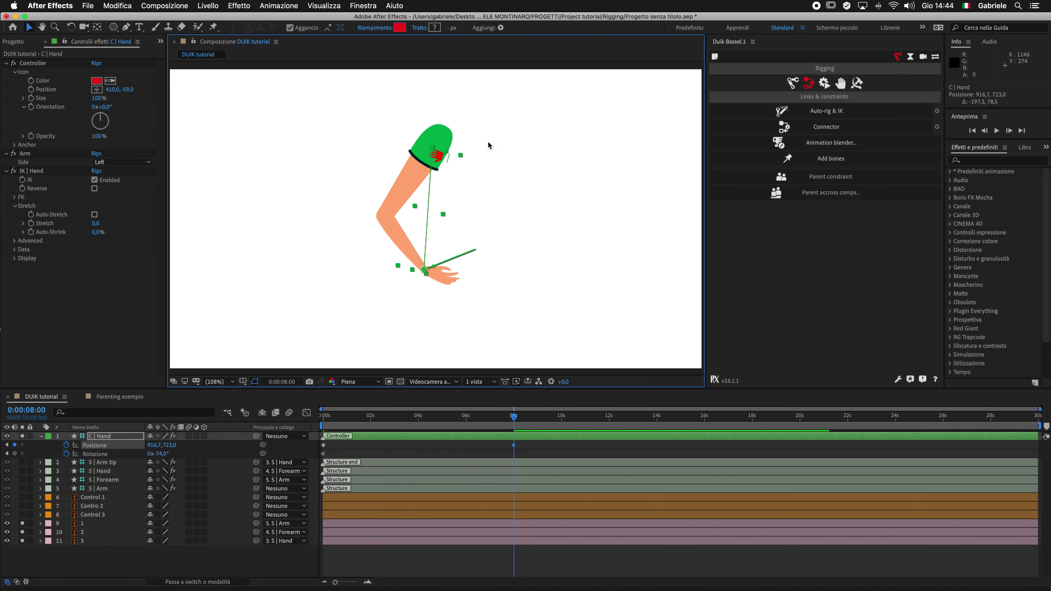
pyautogui.click(433, 275)
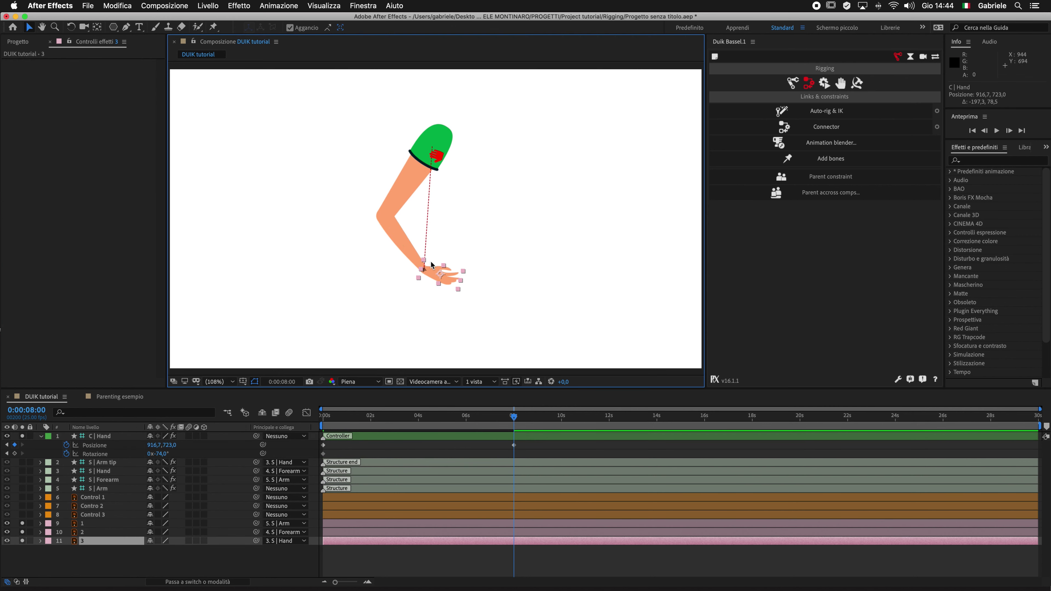
pyautogui.click(514, 445)
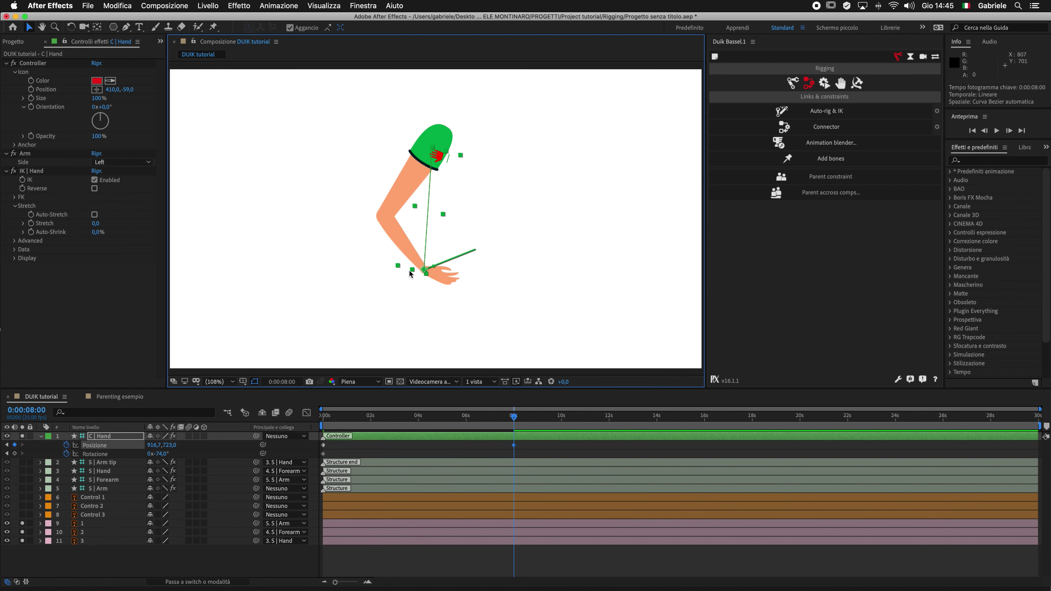
pyautogui.moveTo(515, 427)
pyautogui.mouseDown()
pyautogui.moveTo(307, 427)
pyautogui.moveTo(513, 427)
pyautogui.mouseUp()
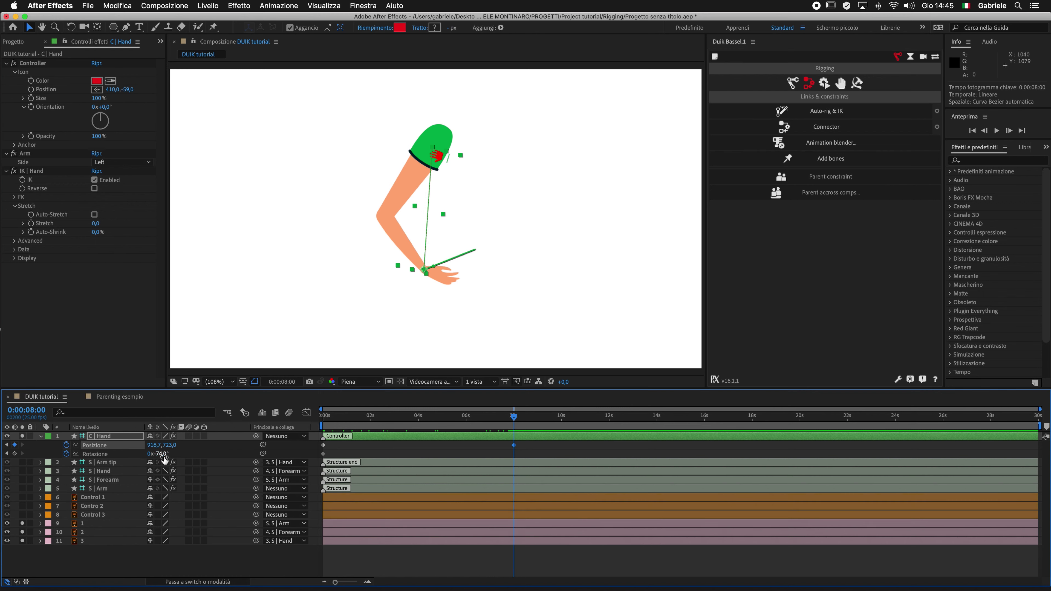
pyautogui.moveTo(164, 455); pyautogui.dragTo(163, 454)
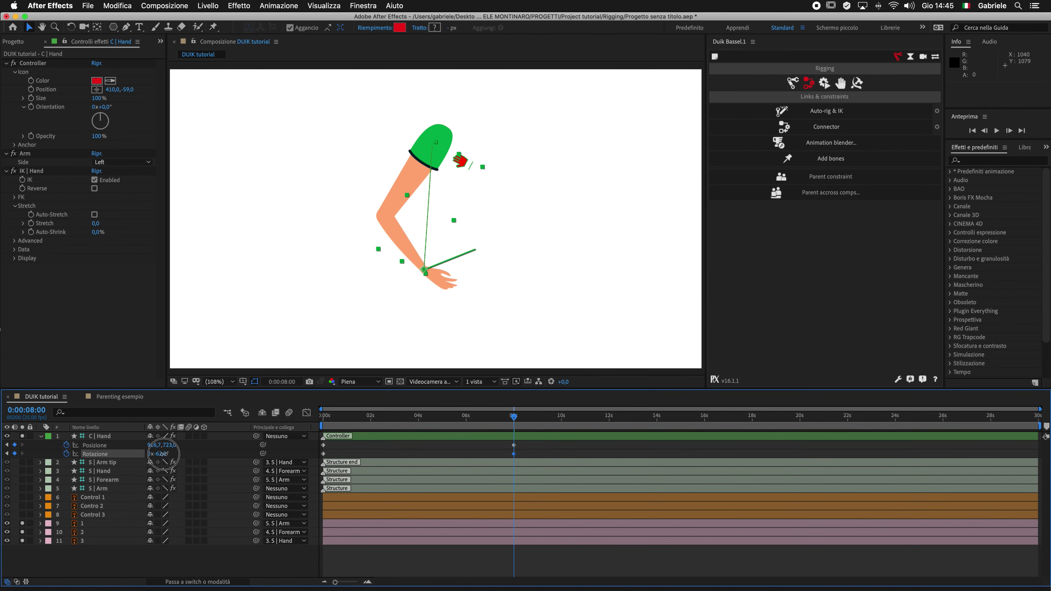
pyautogui.moveTo(164, 454); pyautogui.dragTo(340, 451)
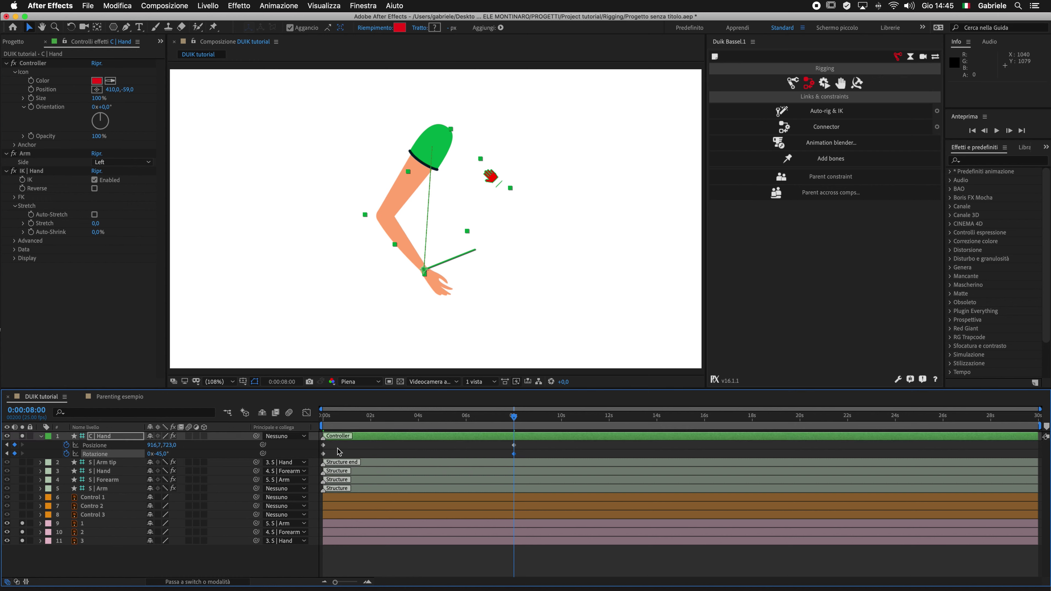
# Step: At about 16 seconds, move the hand up-left and rotate it, with snapping turned off
pyautogui.moveTo(558, 414); pyautogui.dragTo(706, 416)
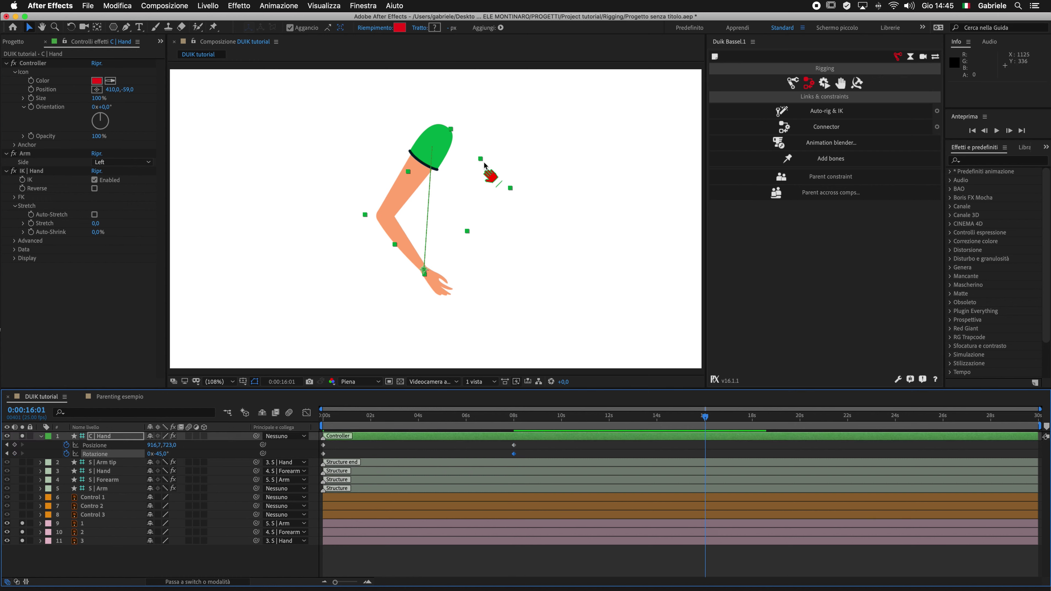
pyautogui.moveTo(498, 185)
pyautogui.mouseDown()
pyautogui.moveTo(401, 163)
pyautogui.moveTo(389, 140)
pyautogui.mouseUp()
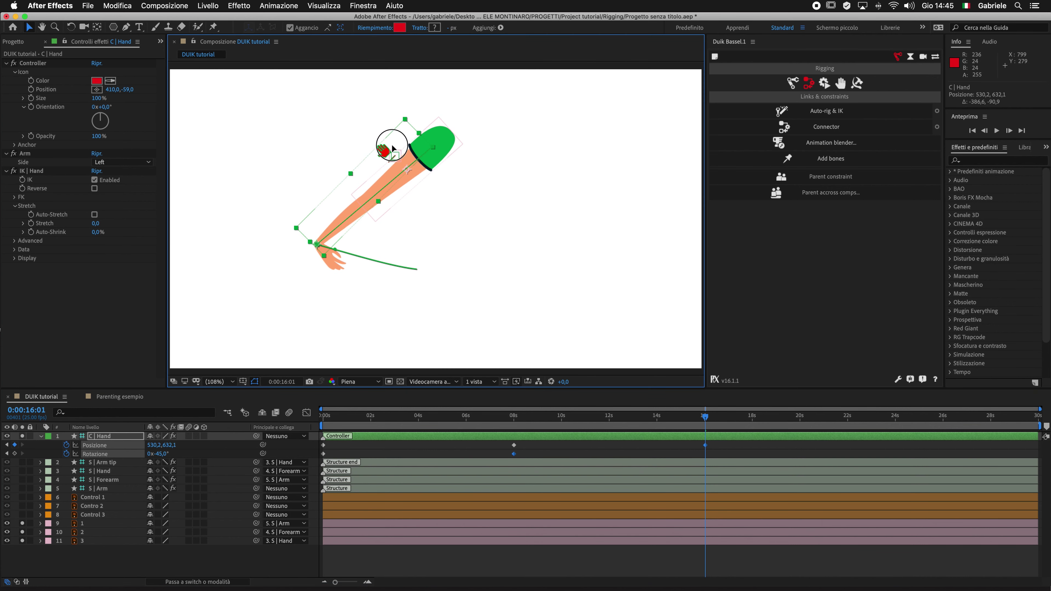
pyautogui.click(290, 28)
pyautogui.moveTo(385, 141); pyautogui.dragTo(375, 132)
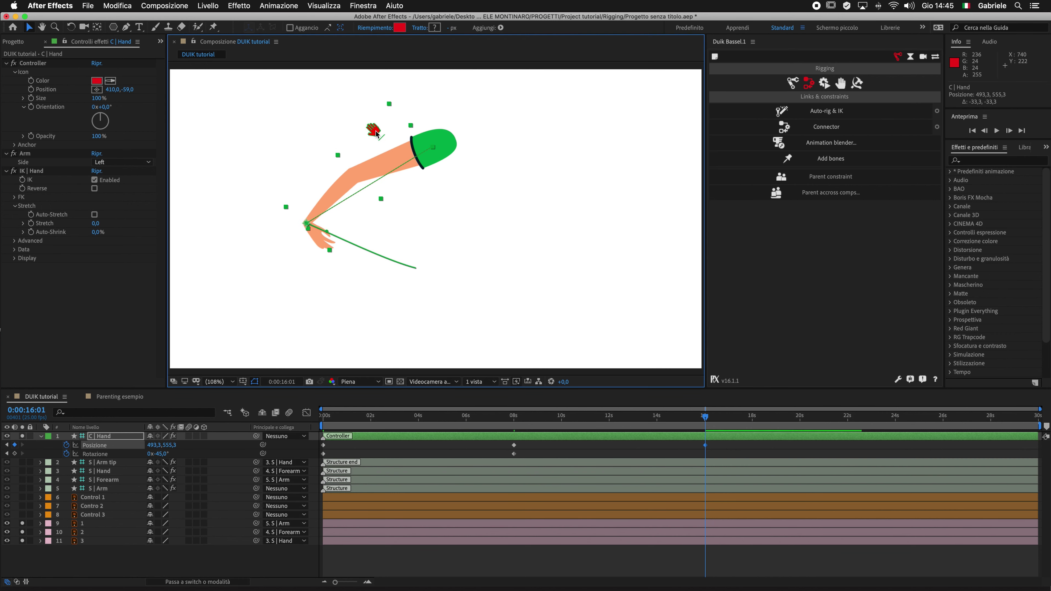
pyautogui.press('w')
pyautogui.moveTo(375, 135); pyautogui.dragTo(445, 257)
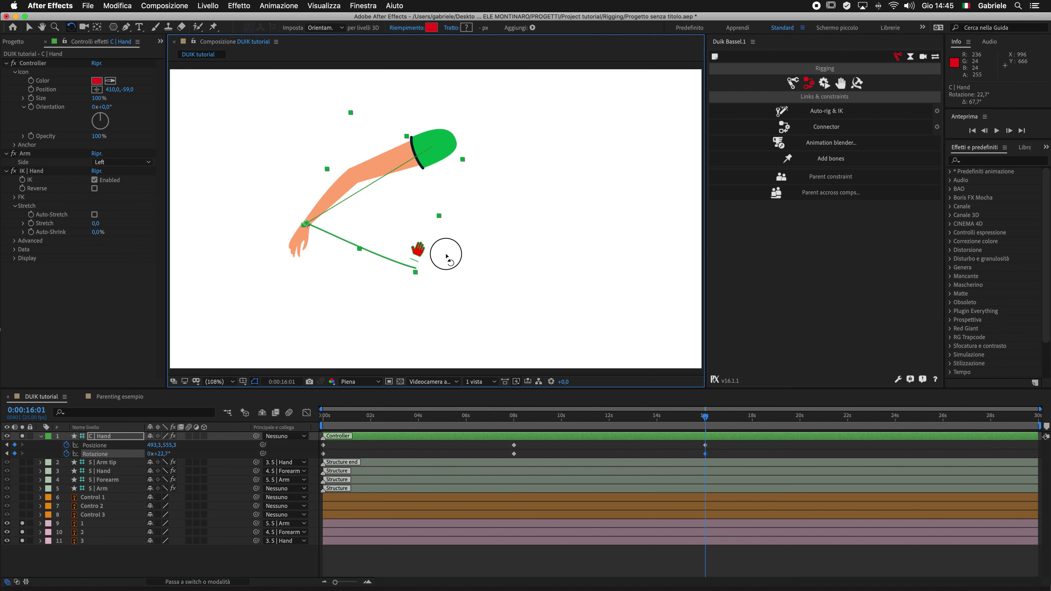
pyautogui.moveTo(447, 254); pyautogui.dragTo(446, 254)
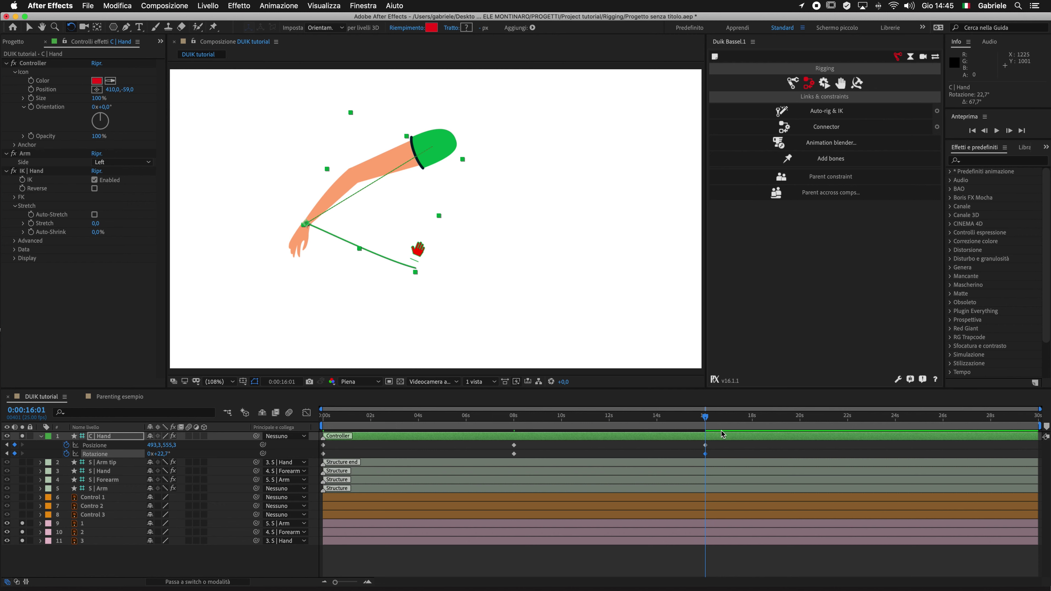
pyautogui.moveTo(706, 415); pyautogui.dragTo(323, 416)
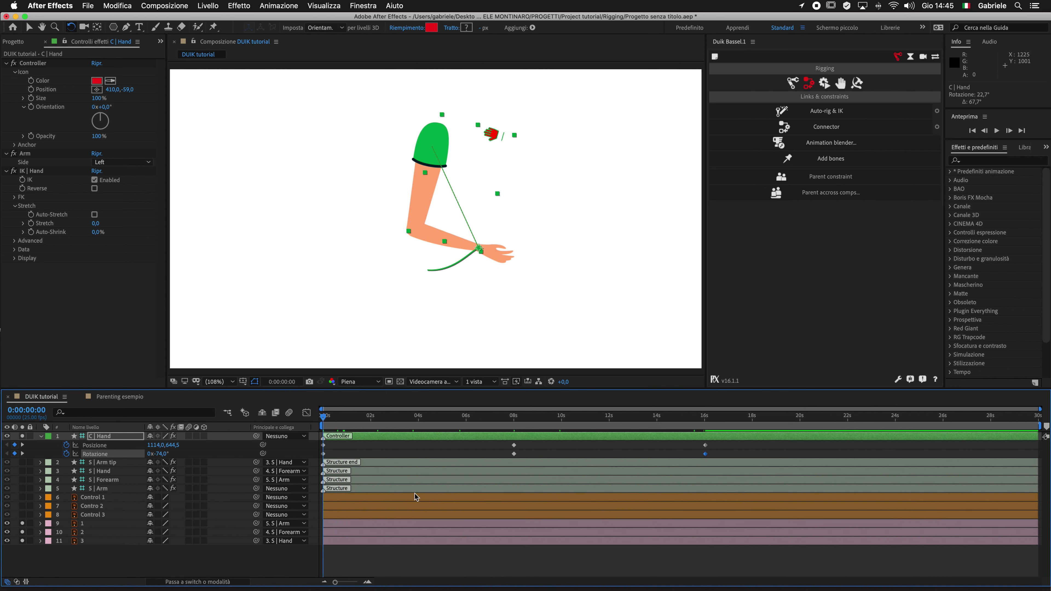
# Step: Preview the animation, then drag the later C | Hand keyframes to about 2 and 3.5 seconds
pyautogui.click(469, 553)
pyautogui.press('space')
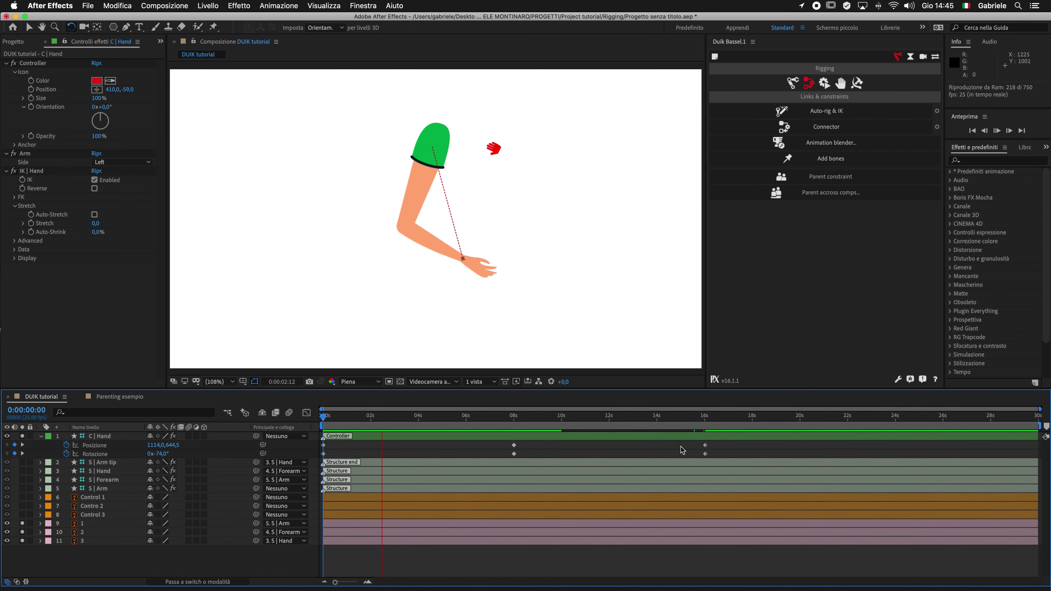
pyautogui.moveTo(726, 441); pyautogui.dragTo(487, 485)
pyautogui.moveTo(514, 446); pyautogui.dragTo(374, 447)
pyautogui.moveTo(457, 441); pyautogui.dragTo(608, 493)
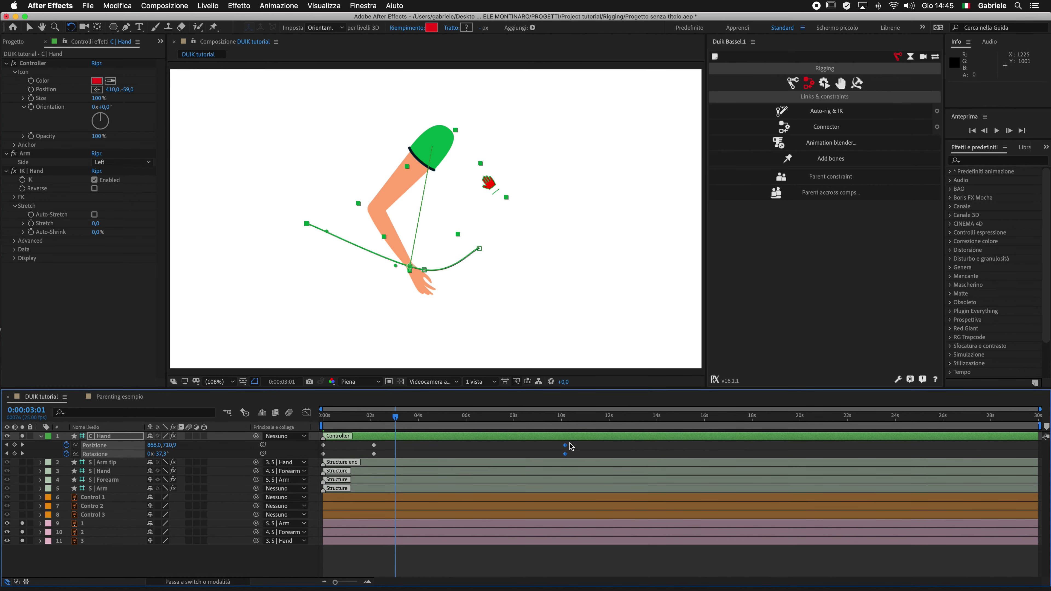
pyautogui.moveTo(570, 445)
pyautogui.mouseDown()
pyautogui.moveTo(407, 446)
pyautogui.moveTo(362, 415)
pyautogui.moveTo(400, 422)
pyautogui.moveTo(391, 419)
pyautogui.moveTo(342, 425)
pyautogui.mouseUp()
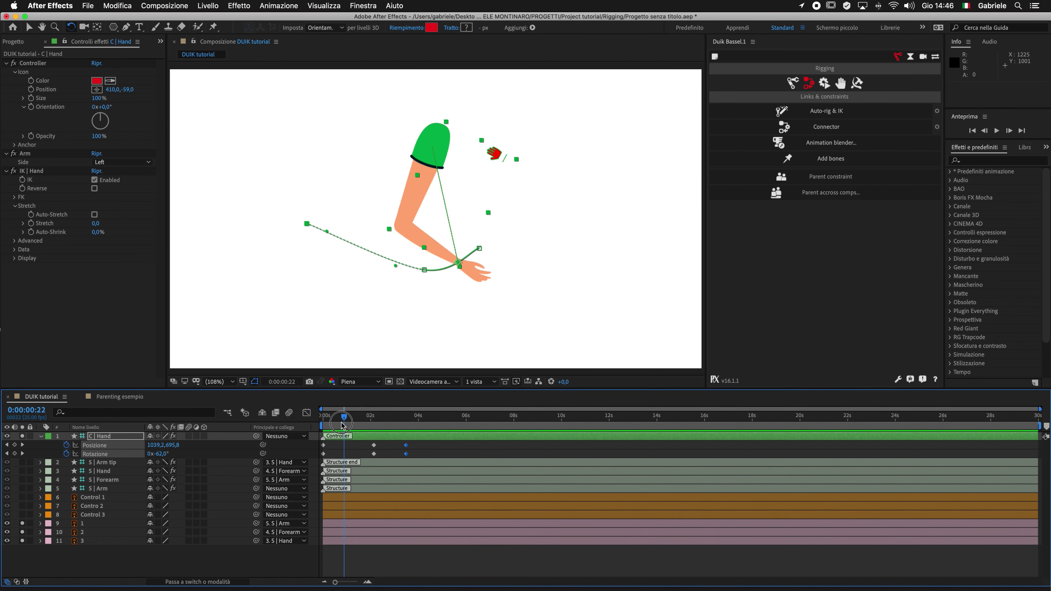
pyautogui.moveTo(342, 425); pyautogui.dragTo(347, 420)
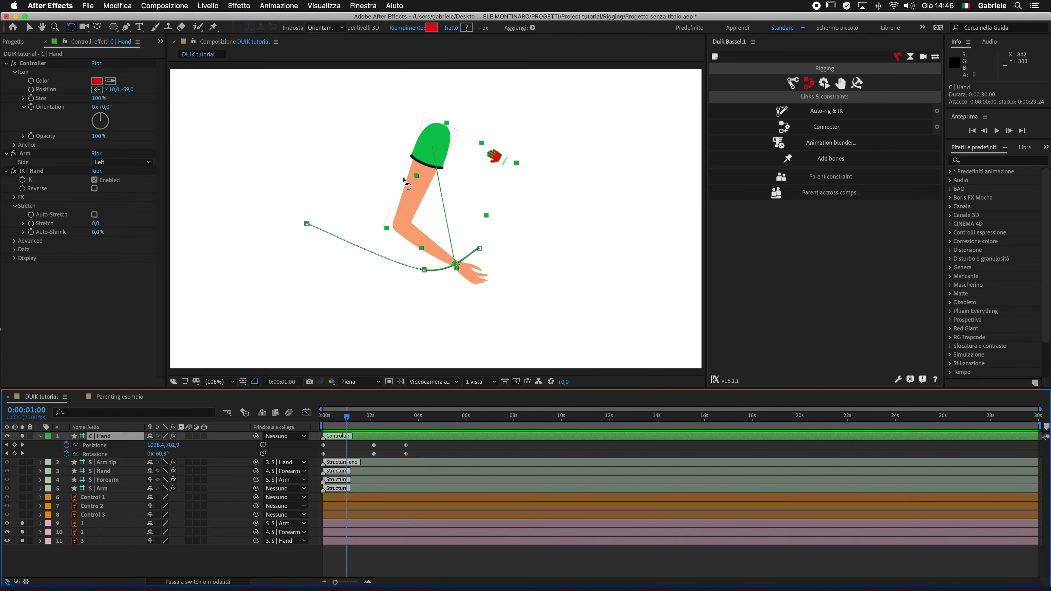
# Step: Flip the elbow's bend direction and rotate the C | Hand controller to a new angle
pyautogui.click(157, 373)
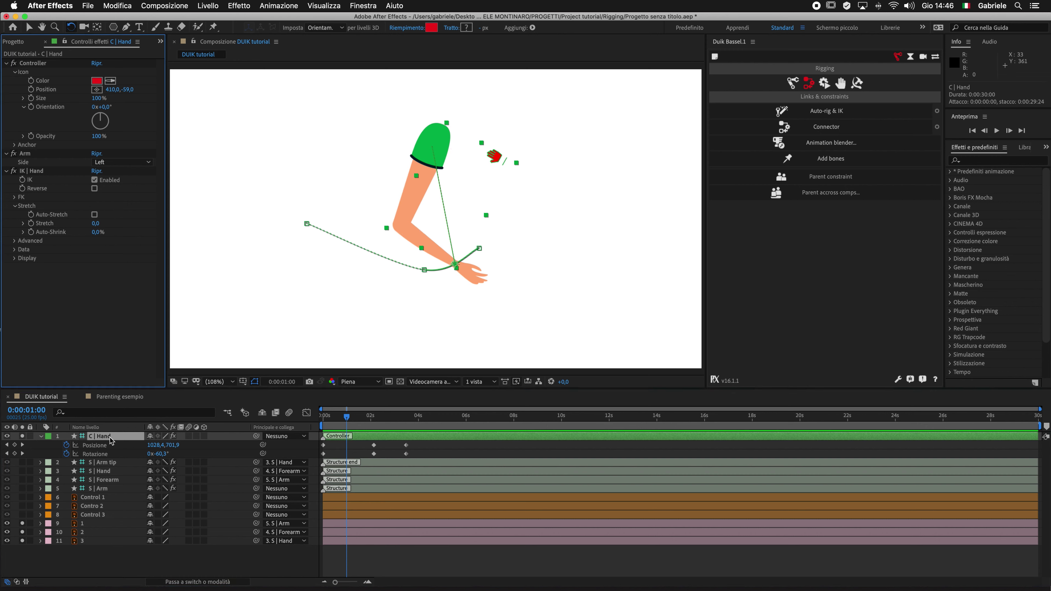
pyautogui.click(111, 439)
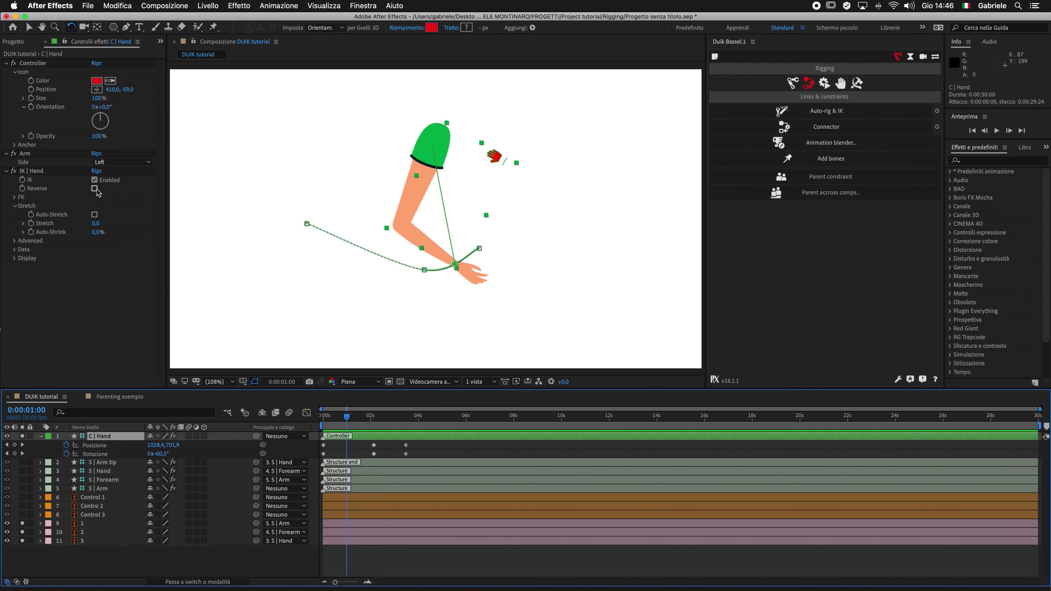
pyautogui.click(94, 189)
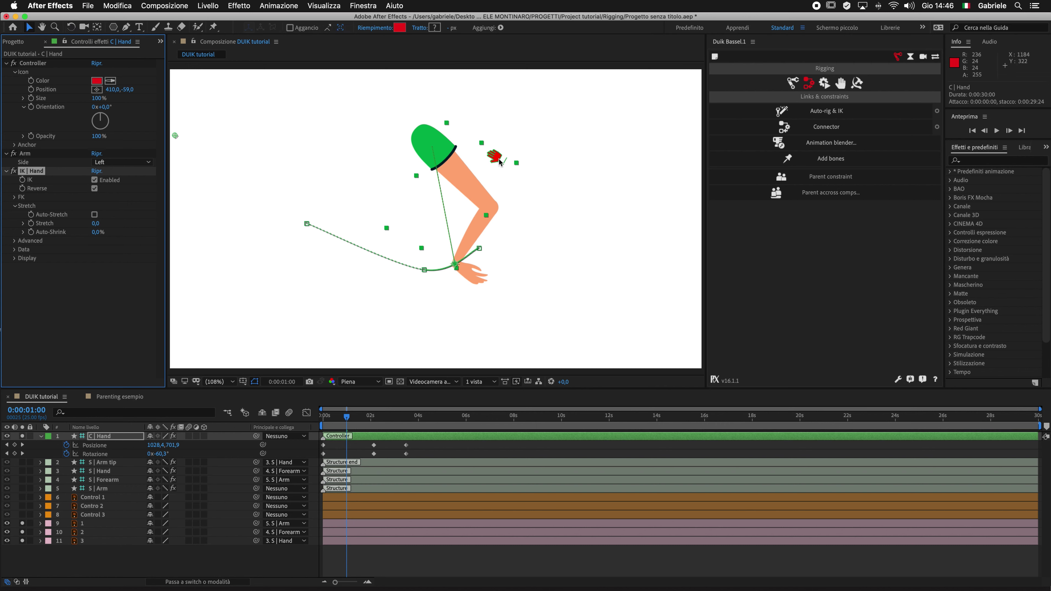
pyautogui.moveTo(497, 156)
pyautogui.mouseDown()
pyautogui.moveTo(550, 159)
pyautogui.moveTo(583, 286)
pyautogui.moveTo(517, 297)
pyautogui.moveTo(431, 246)
pyautogui.moveTo(453, 258)
pyautogui.moveTo(437, 256)
pyautogui.mouseUp()
pyautogui.press('v')
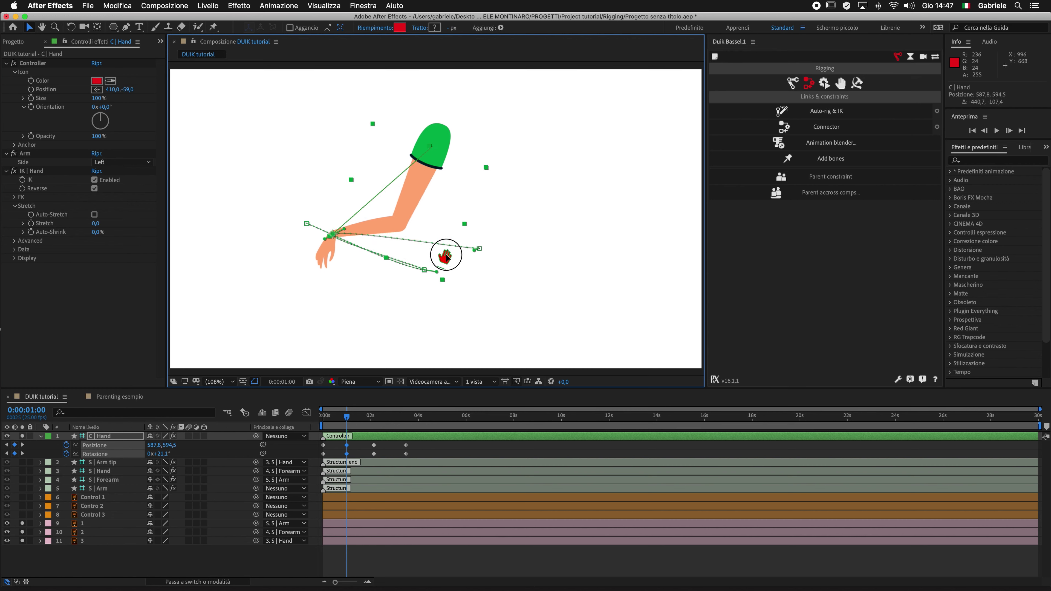
# Step: Delete the later keyframes and stretch the hand right to about 1262.1, 655.6, keyed at the start
pyautogui.press('space')
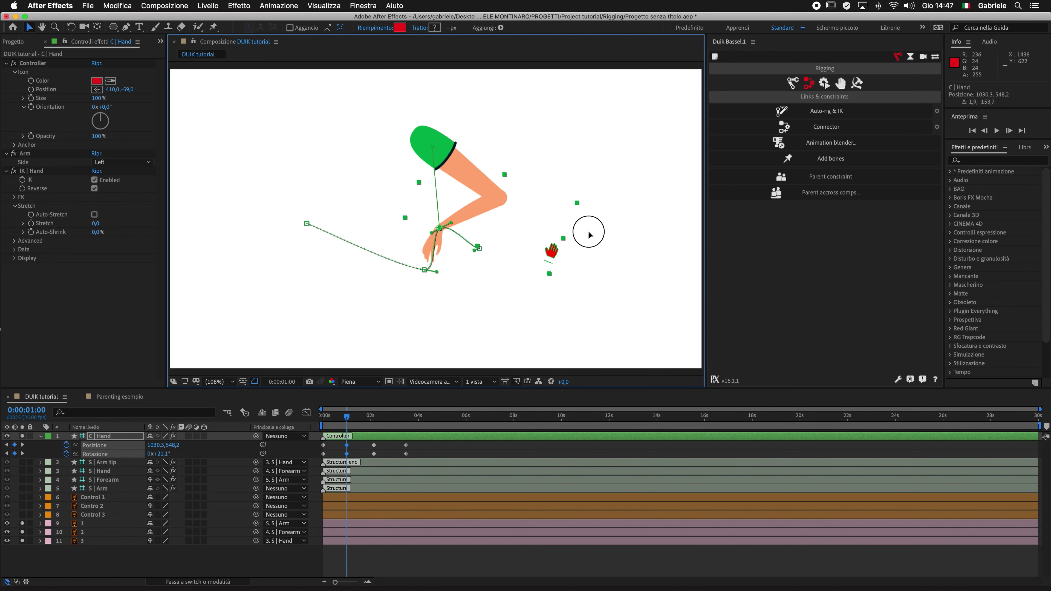
pyautogui.moveTo(370, 416)
pyautogui.mouseDown()
pyautogui.moveTo(307, 429)
pyautogui.moveTo(414, 442)
pyautogui.mouseUp()
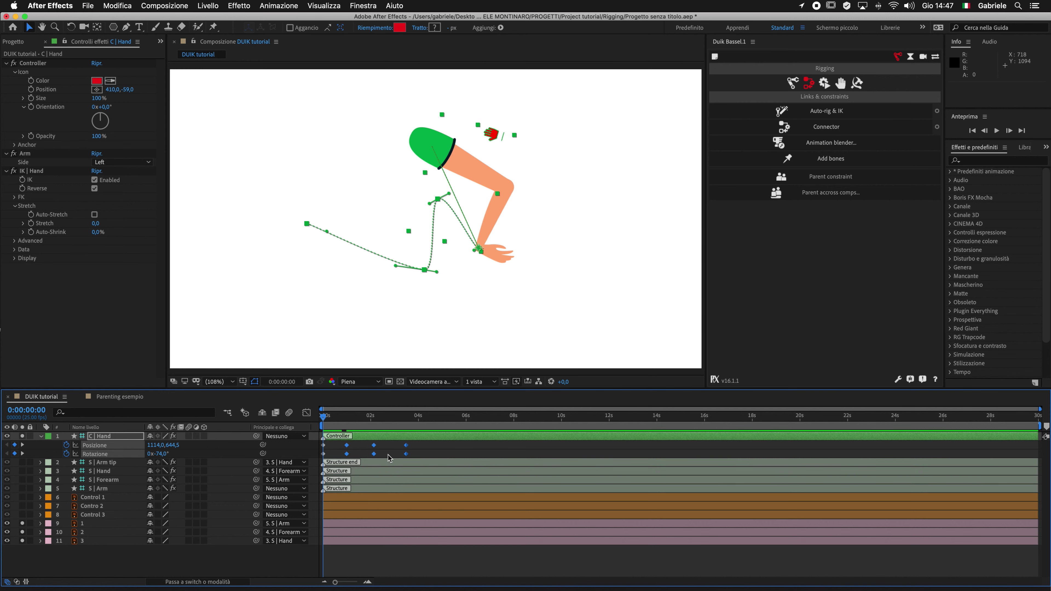
pyautogui.press('Delete')
pyautogui.click(350, 423)
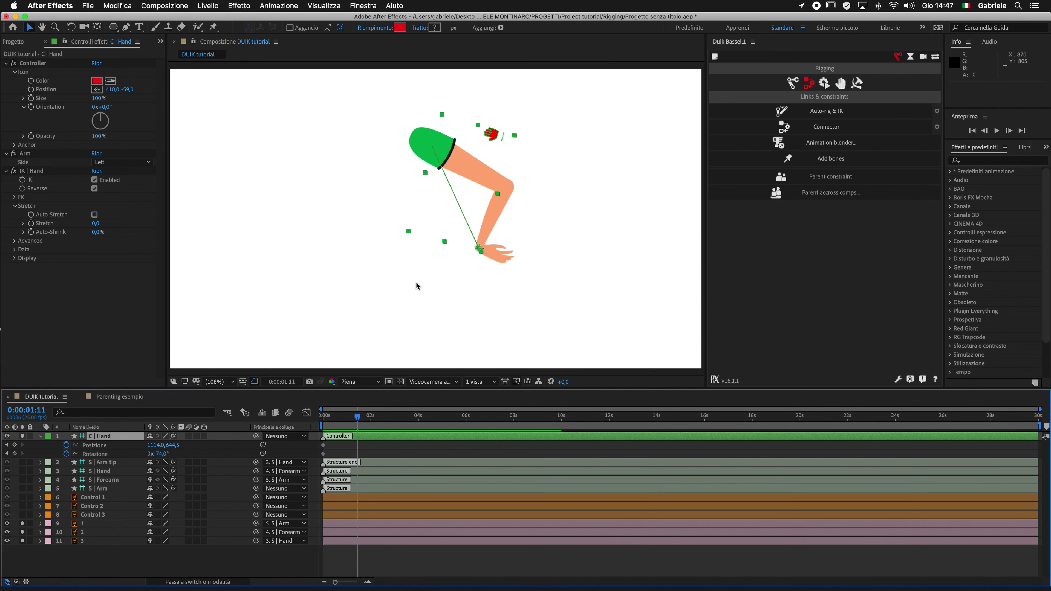
pyautogui.moveTo(495, 135); pyautogui.dragTo(540, 138)
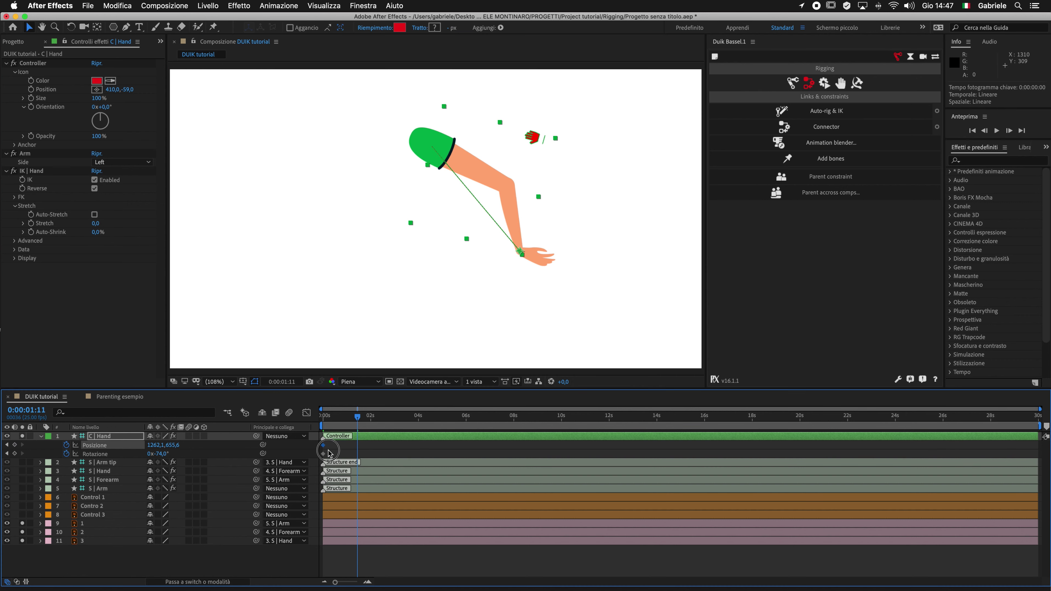
pyautogui.moveTo(357, 445)
pyautogui.mouseDown()
pyautogui.moveTo(323, 445)
pyautogui.moveTo(347, 428)
pyautogui.moveTo(414, 427)
pyautogui.mouseUp()
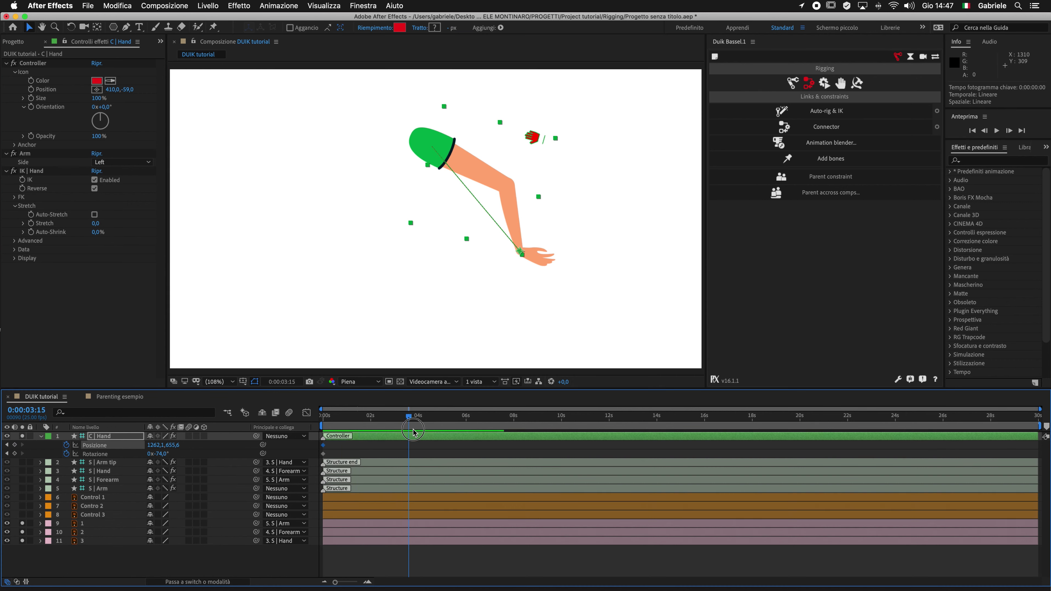
# Step: At 3:21, pull the hand left and rotate it for the second pose, then scrub to review
pyautogui.moveTo(542, 139); pyautogui.dragTo(388, 144)
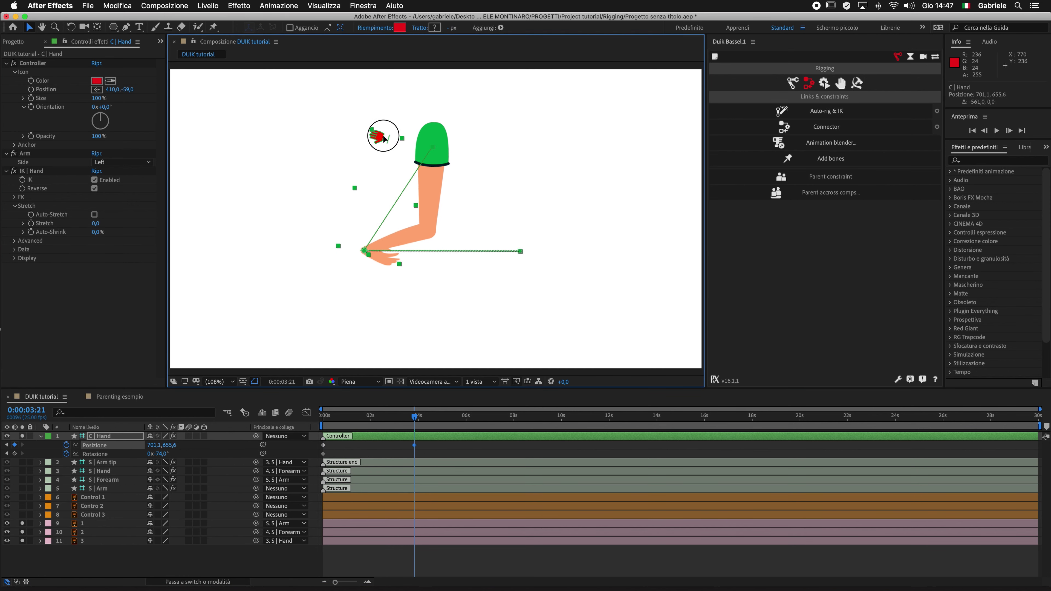
pyautogui.press('w')
pyautogui.moveTo(387, 144)
pyautogui.mouseDown()
pyautogui.moveTo(437, 282)
pyautogui.moveTo(438, 322)
pyautogui.mouseUp()
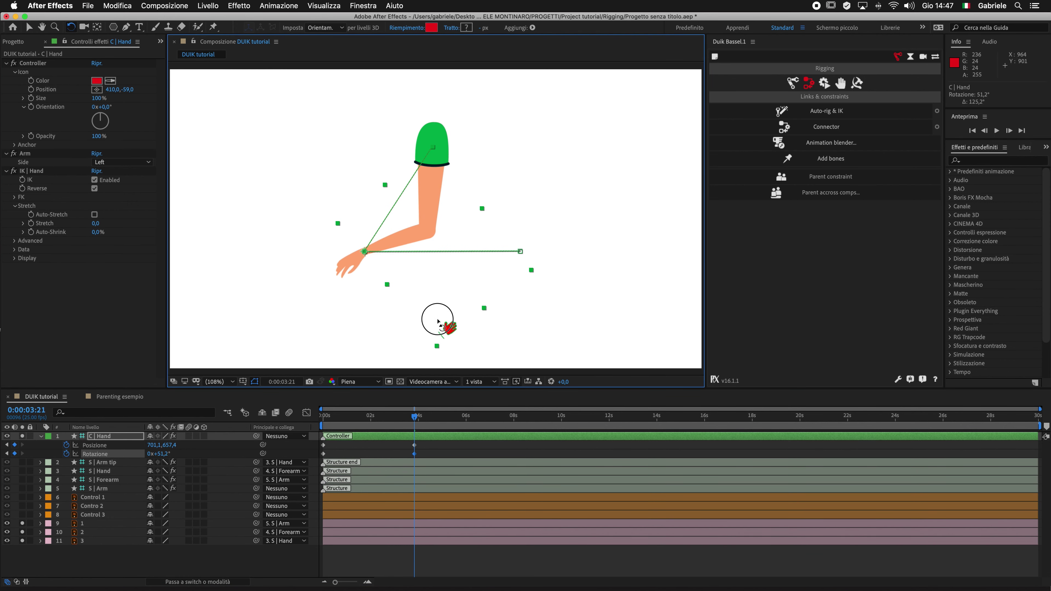
pyautogui.press('v')
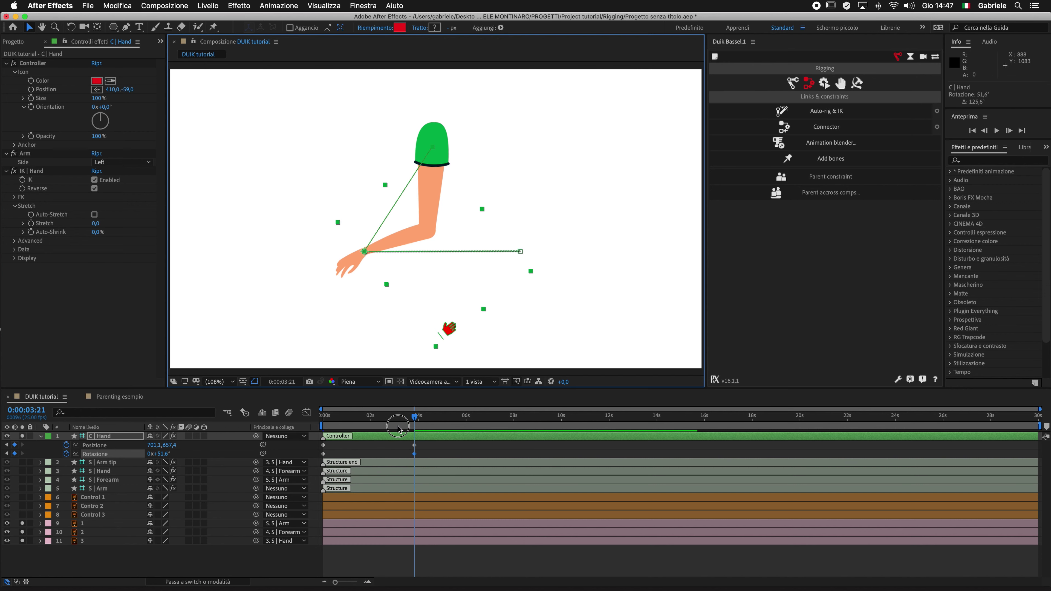
pyautogui.moveTo(387, 429); pyautogui.dragTo(384, 431)
pyautogui.click(538, 166)
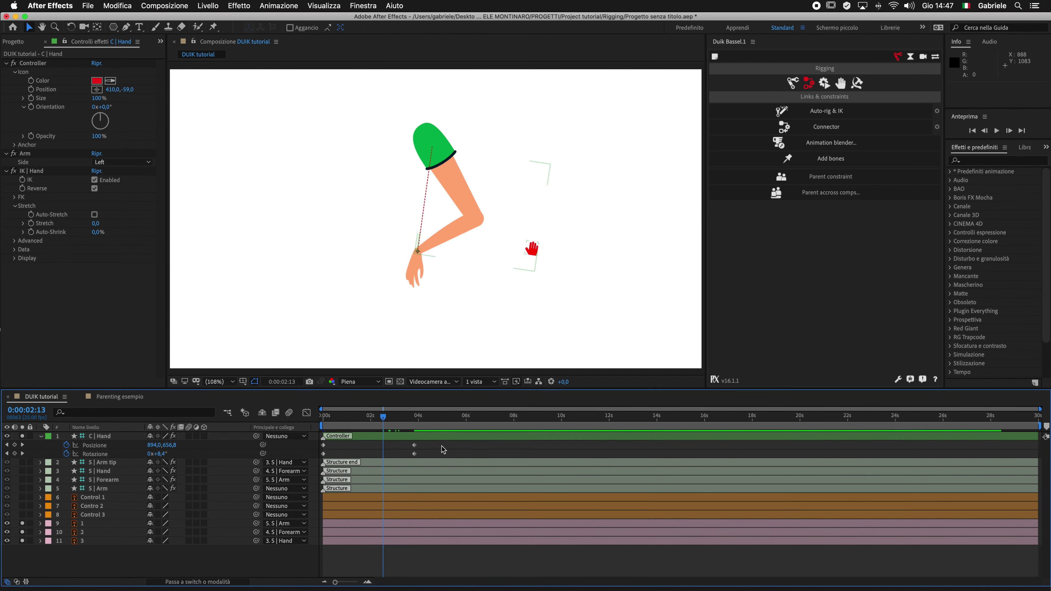
pyautogui.click(378, 437)
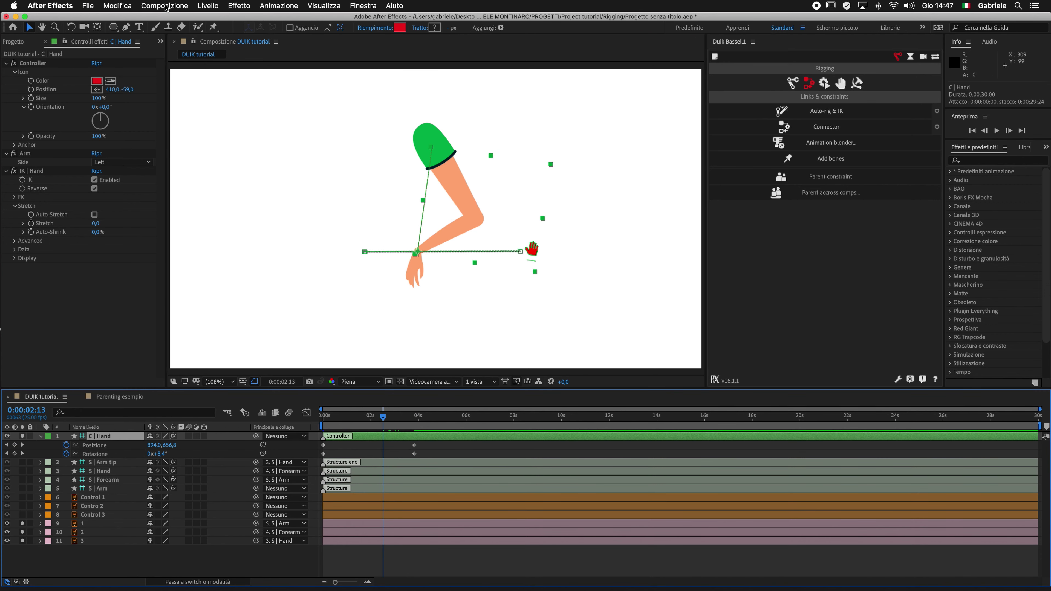
pyautogui.click(128, 28)
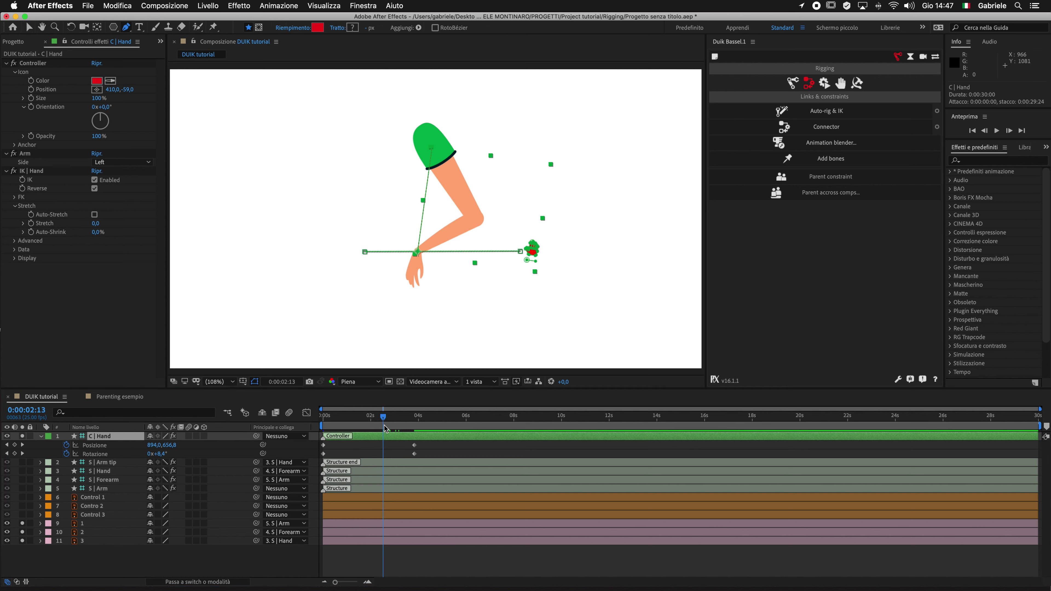
pyautogui.moveTo(385, 429)
pyautogui.mouseDown()
pyautogui.moveTo(346, 422)
pyautogui.moveTo(361, 416)
pyautogui.mouseUp()
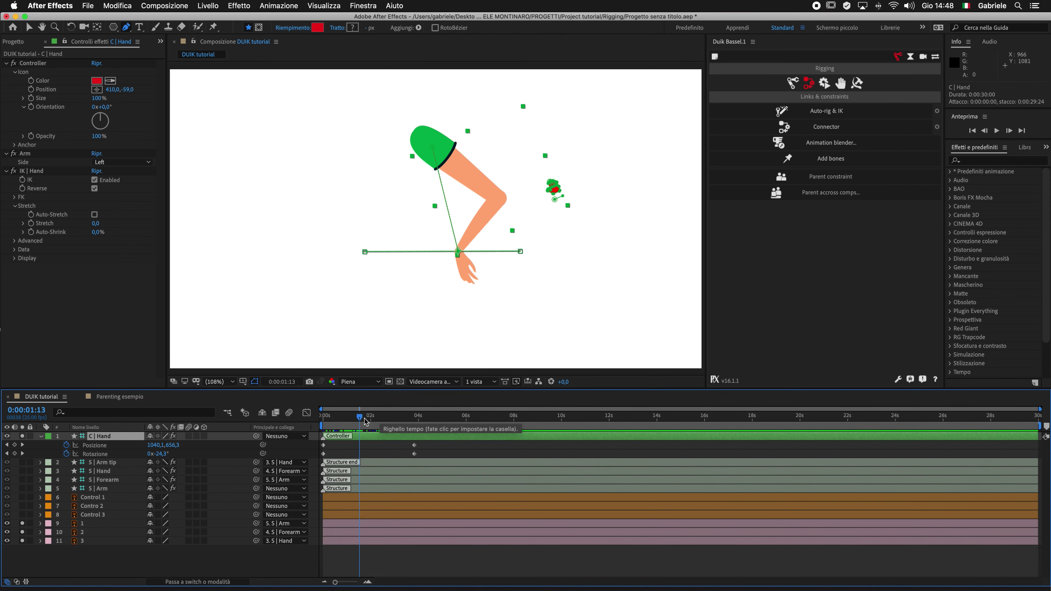
# Step: At 0:00:01:06, select the C | Hand Position keyframes to expose its motion path
pyautogui.click(353, 419)
pyautogui.moveTo(354, 421); pyautogui.dragTo(354, 421)
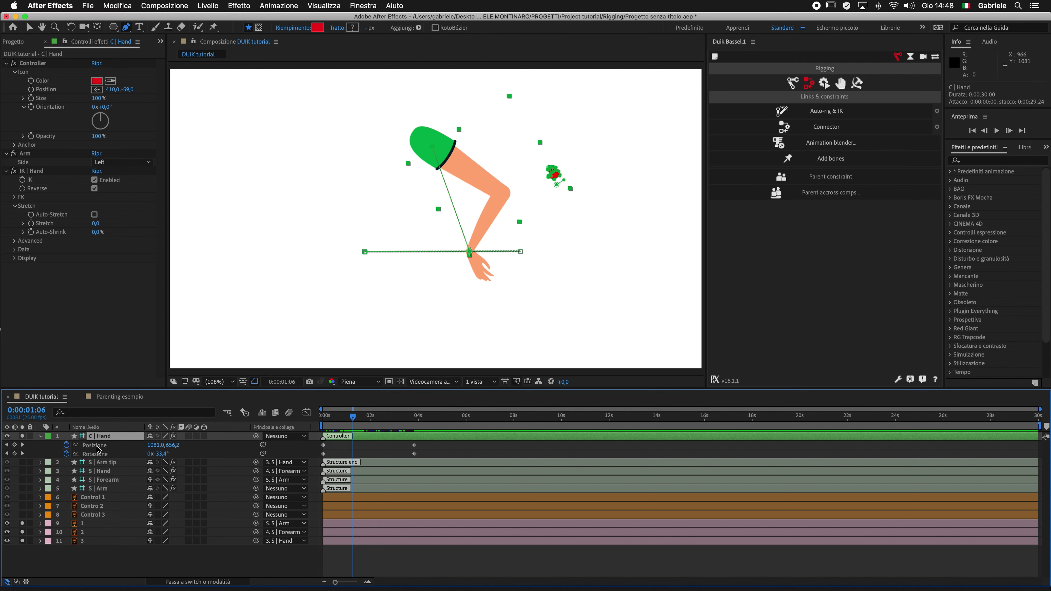
pyautogui.click(98, 447)
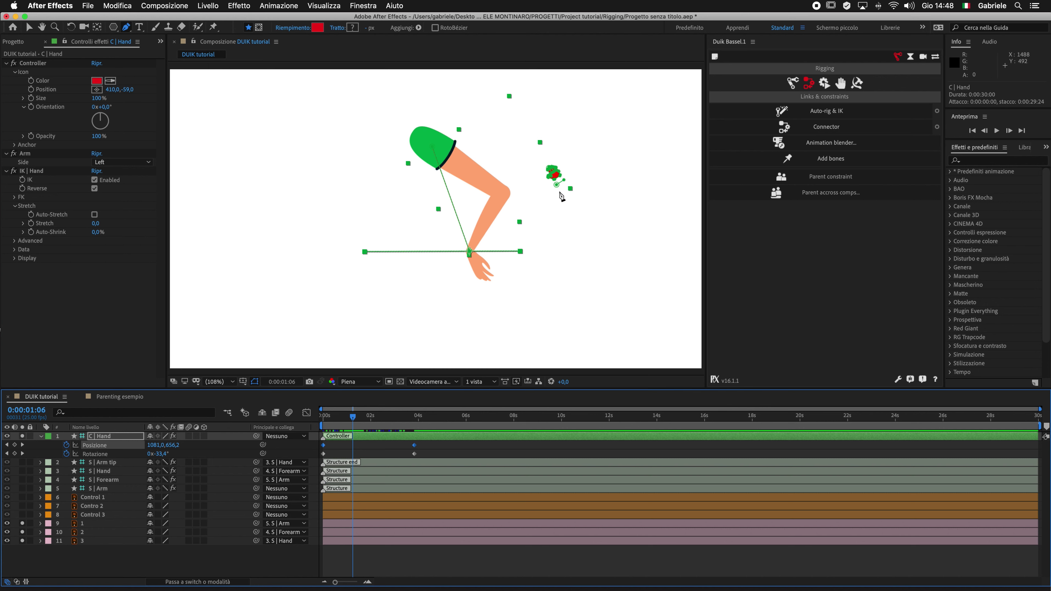
pyautogui.click(129, 27)
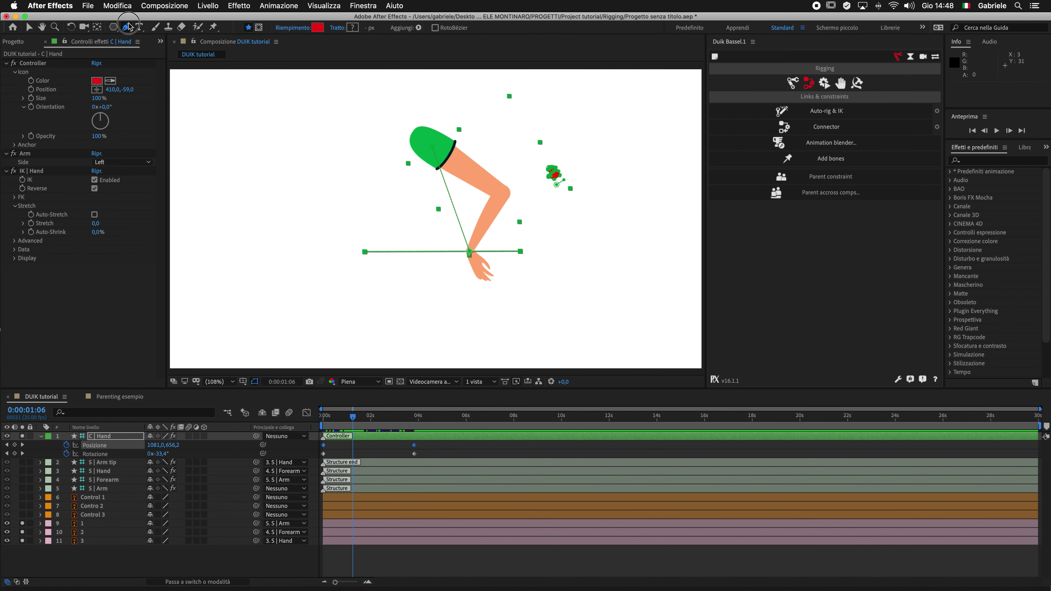
# Step: With the Convert Vertex Tool, pull Bézier handles from both path ends so the path sags downward
pyautogui.click(128, 28)
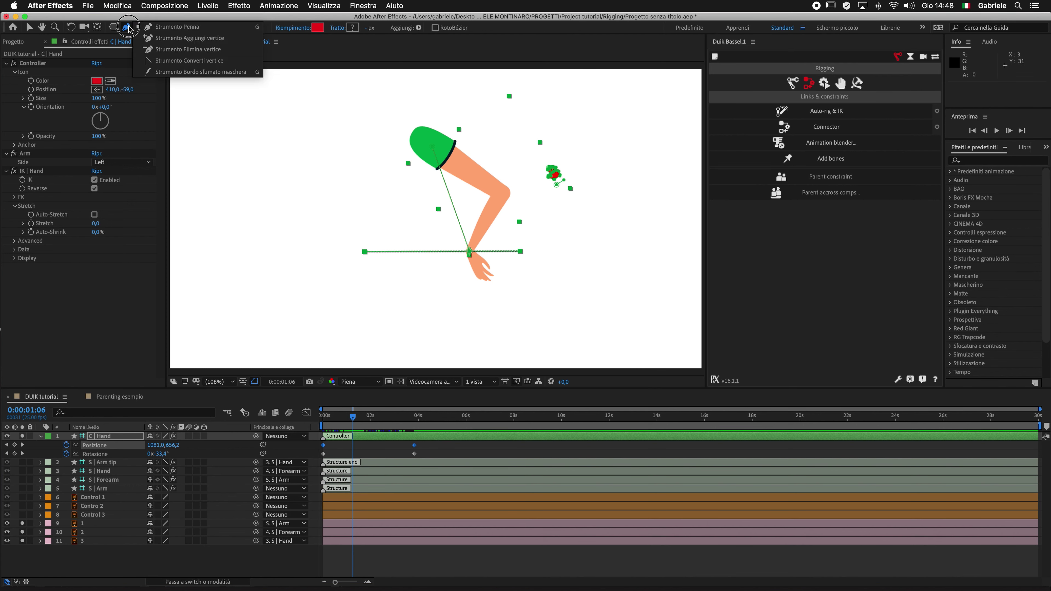
pyautogui.moveTo(129, 29)
pyautogui.mouseDown()
pyautogui.moveTo(176, 58)
pyautogui.moveTo(220, 66)
pyautogui.mouseUp()
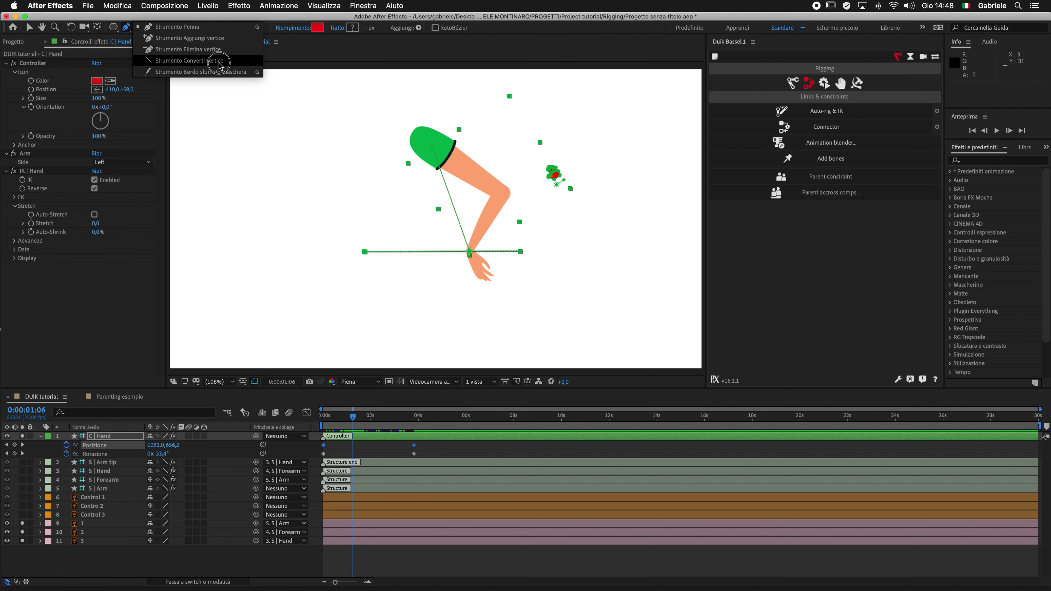
pyautogui.moveTo(220, 63); pyautogui.dragTo(219, 64)
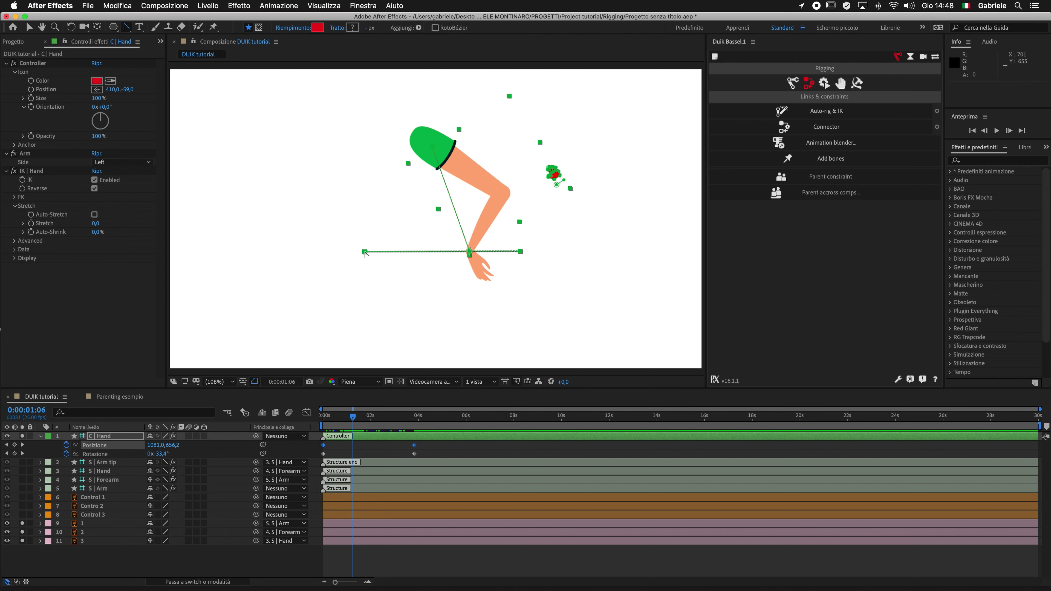
pyautogui.moveTo(365, 253); pyautogui.dragTo(405, 312)
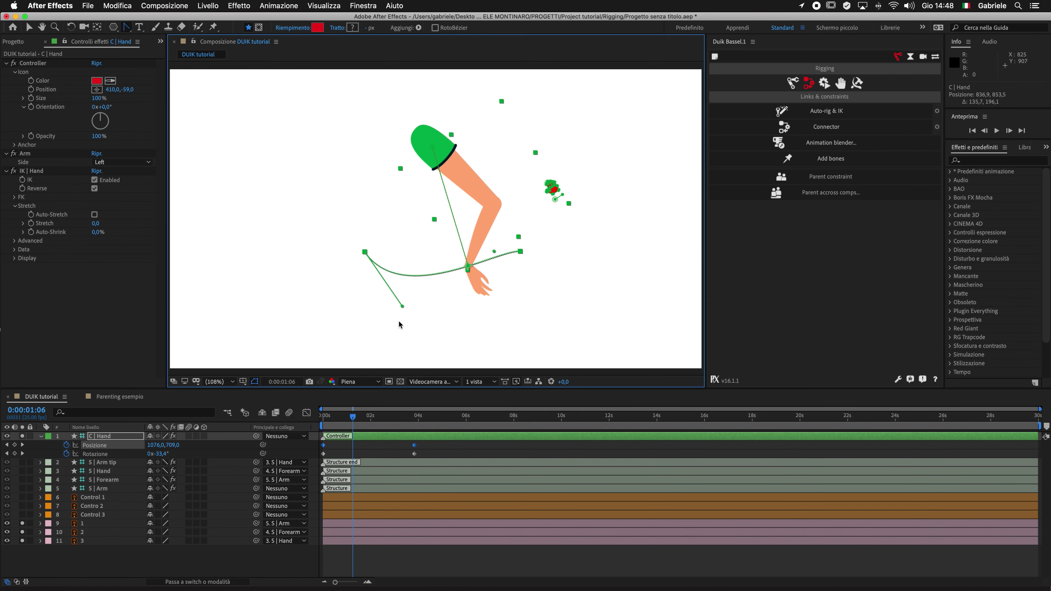
pyautogui.moveTo(402, 307)
pyautogui.mouseDown()
pyautogui.moveTo(405, 244)
pyautogui.moveTo(415, 247)
pyautogui.moveTo(408, 294)
pyautogui.mouseUp()
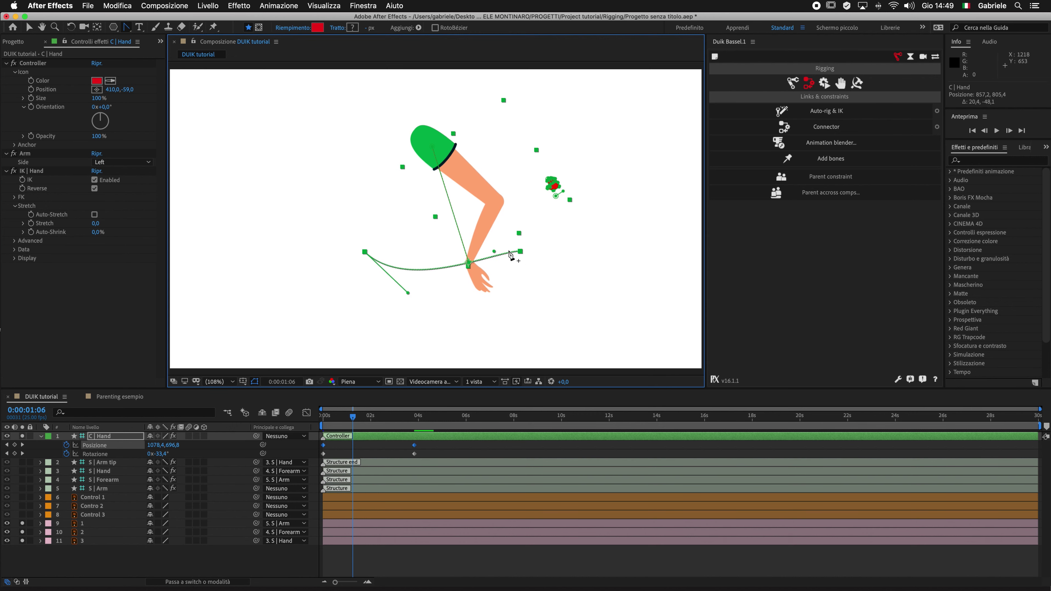
pyautogui.moveTo(494, 252); pyautogui.dragTo(462, 293)
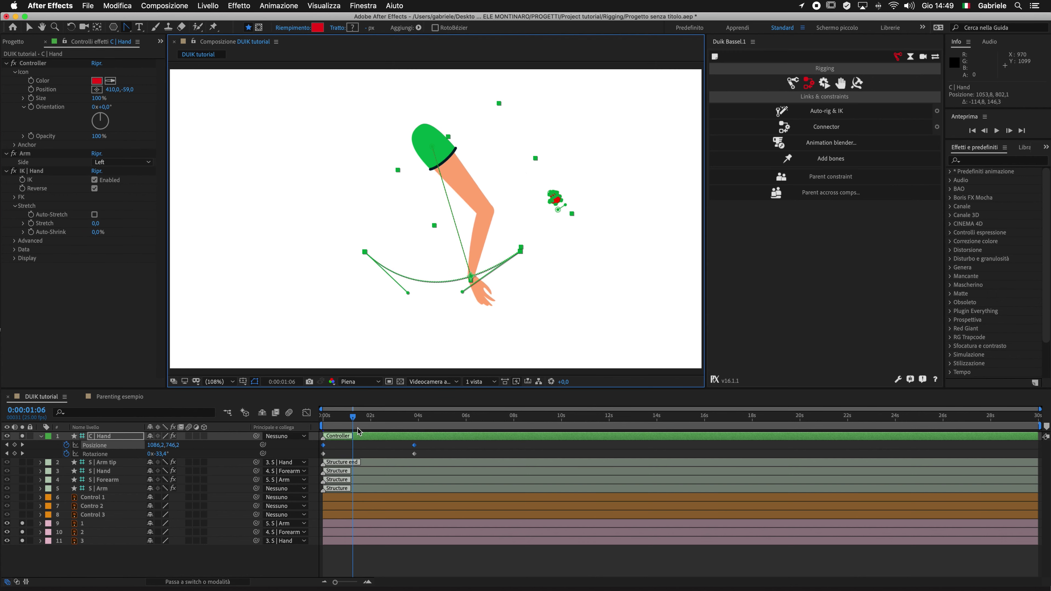
pyautogui.moveTo(352, 416)
pyautogui.mouseDown()
pyautogui.moveTo(418, 423)
pyautogui.moveTo(324, 425)
pyautogui.mouseUp()
# Step: Apply Easy Ease to the C | Hand keyframes and preview the eased arm swing
pyautogui.rightClick(324, 455)
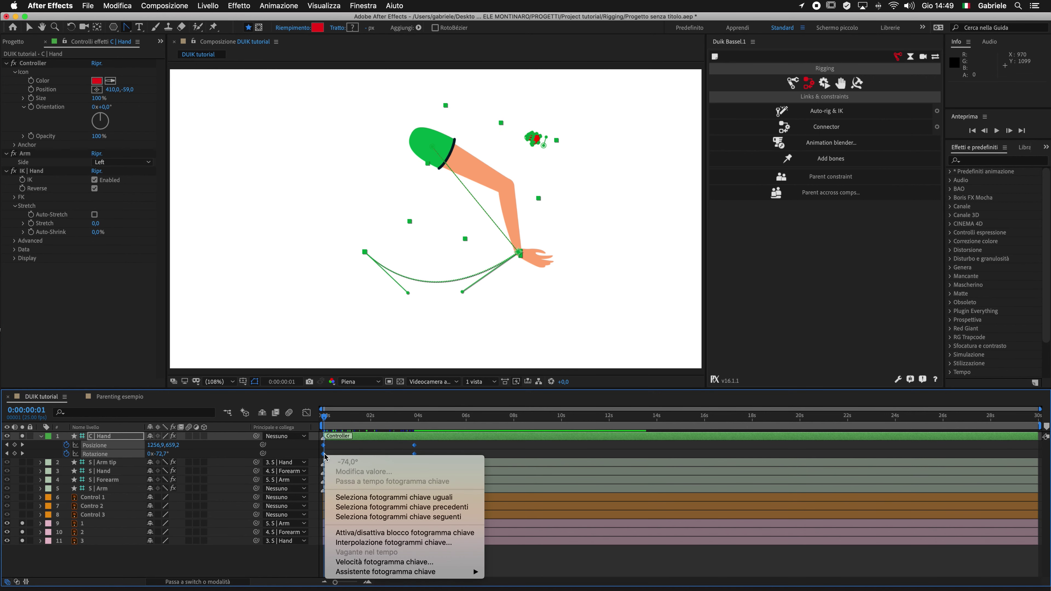
pyautogui.moveTo(425, 573)
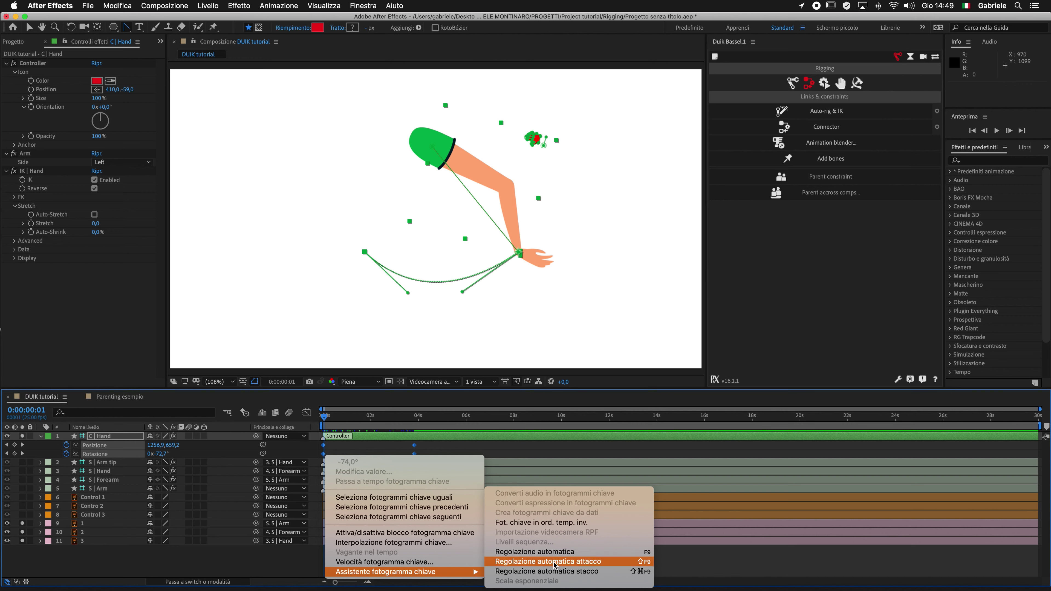
pyautogui.click(542, 552)
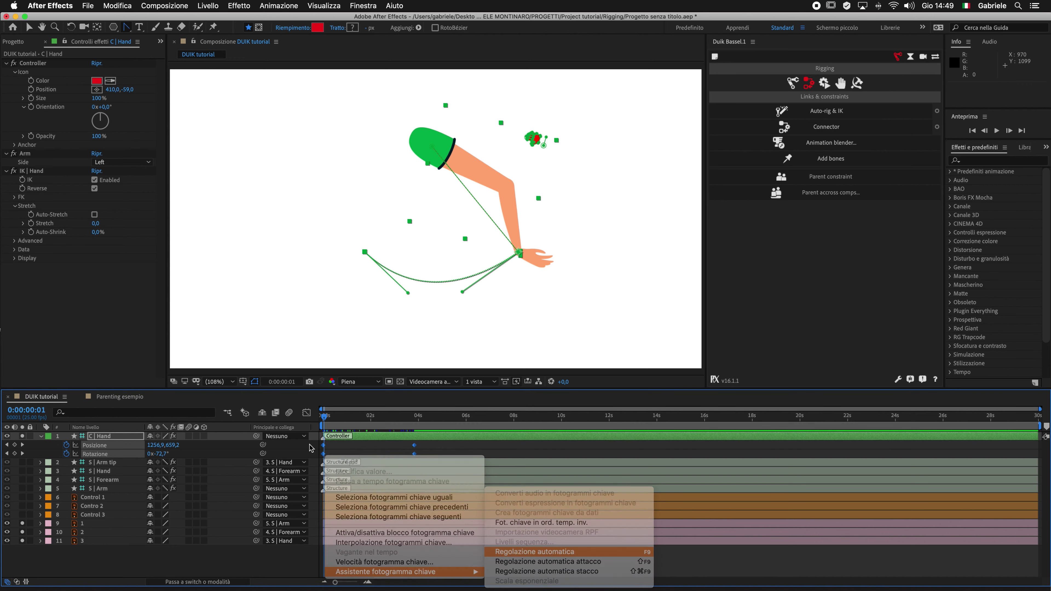
pyautogui.press('space')
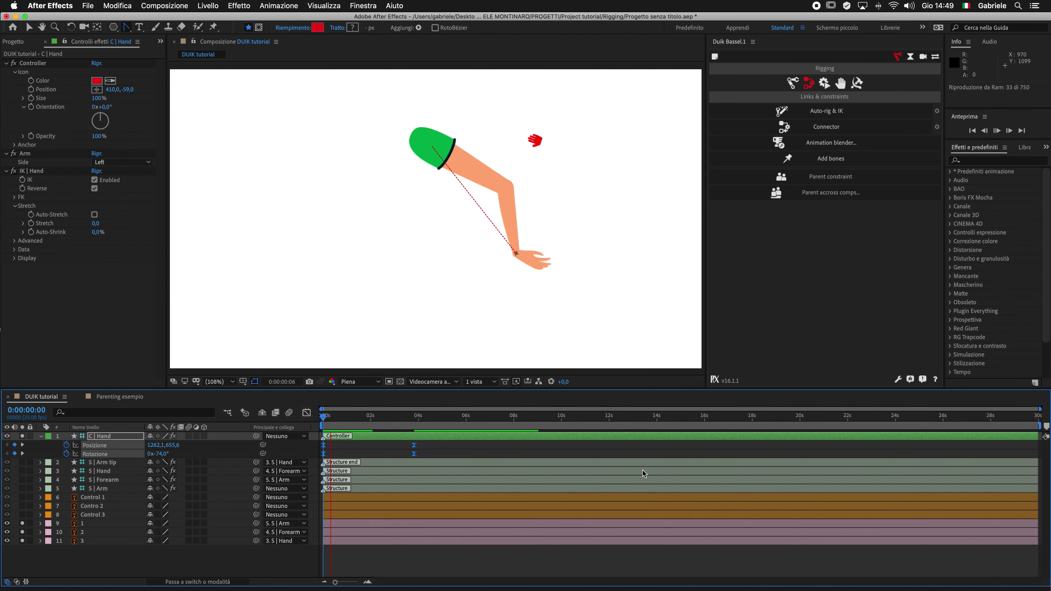